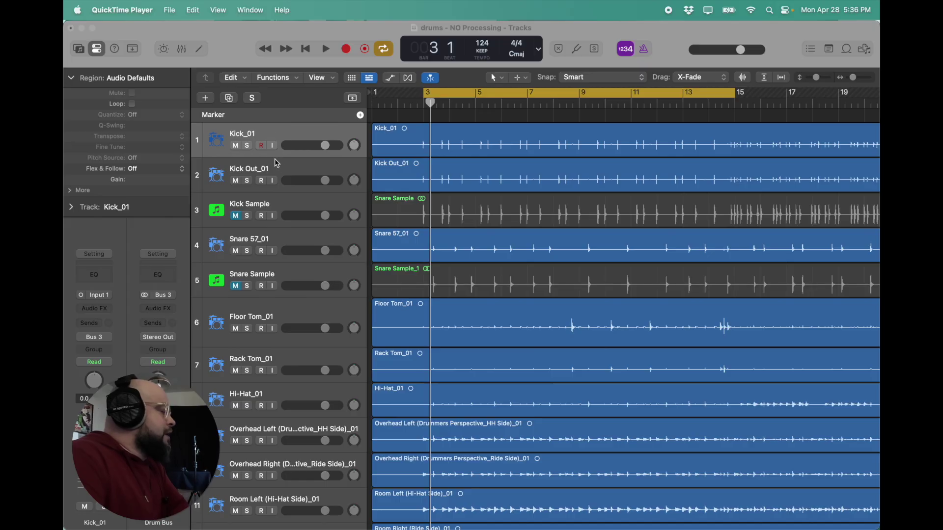
# - Look through the drum tracks from Kick_01 down to Room Right and back to the first track
pyautogui.scroll(-1, 282, 181)
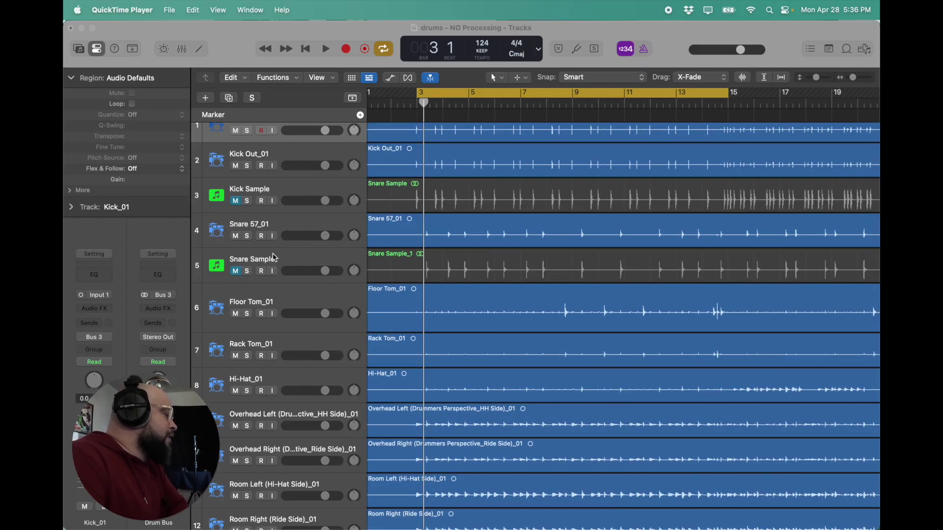
pyautogui.scroll(-4, 308, 278)
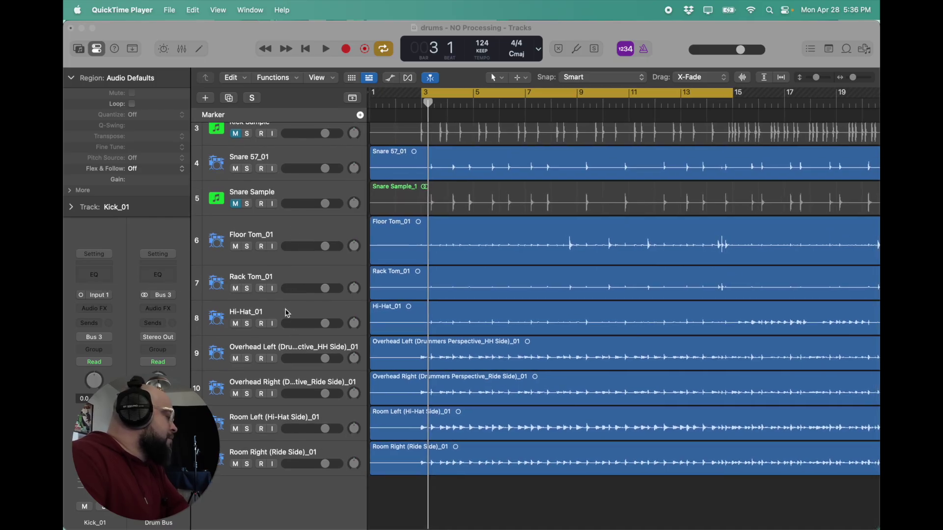
pyautogui.hscroll(-1, 277, 346)
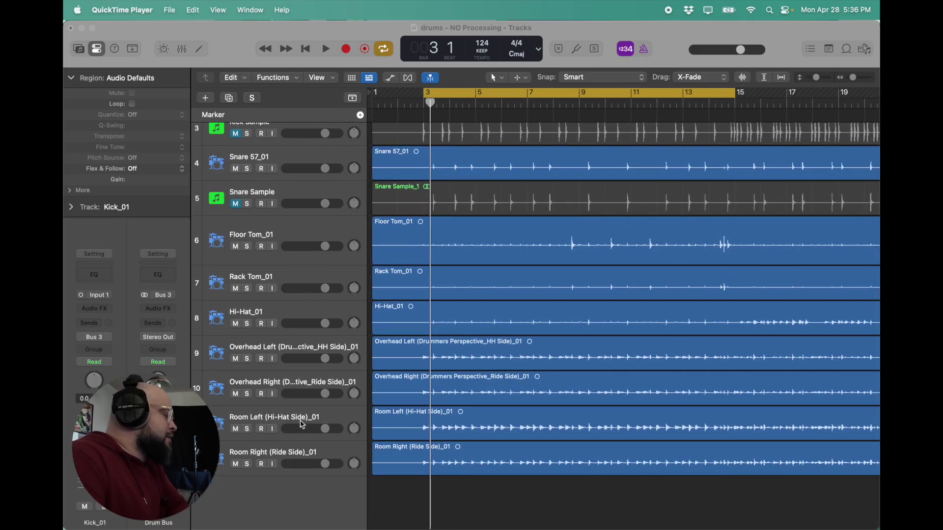
pyautogui.scroll(5, 415, 390)
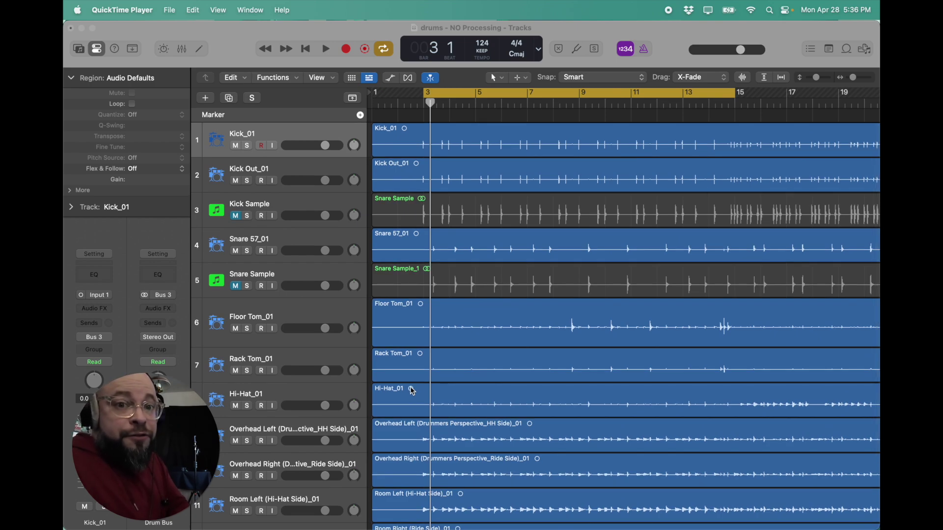
pyautogui.hscroll(1, 410, 393)
pyautogui.scroll(-1, 410, 393)
pyautogui.scroll(1, 390, 344)
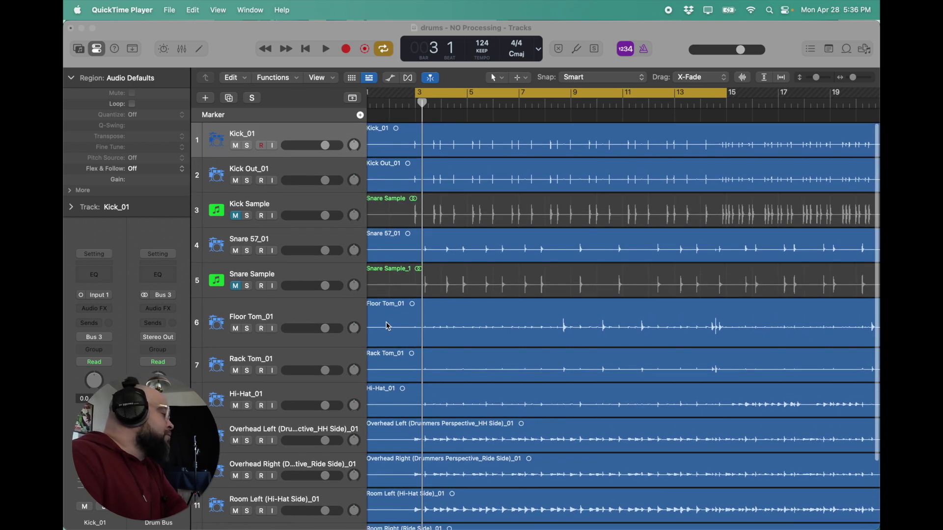
# - Solo the Kick_01 track and play it back to hear the unprocessed kick and its bleed
pyautogui.click(247, 146)
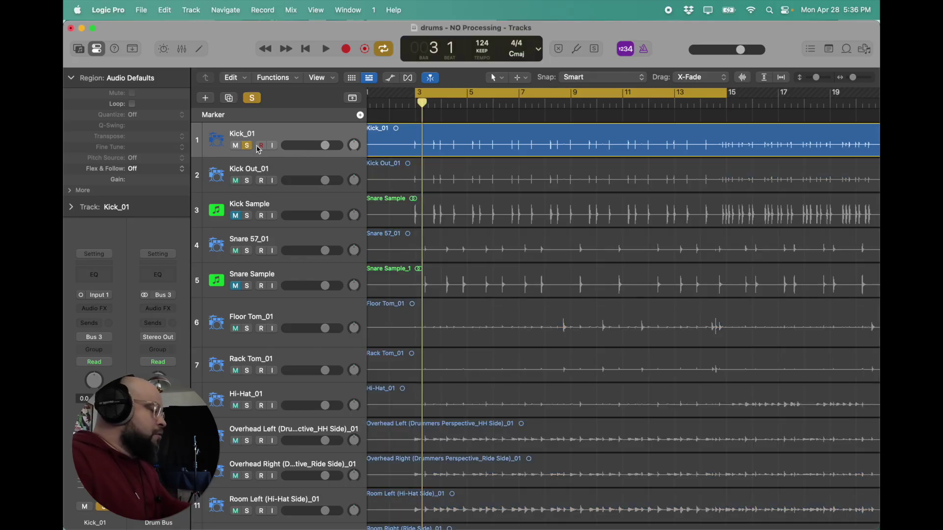
pyautogui.press('space')
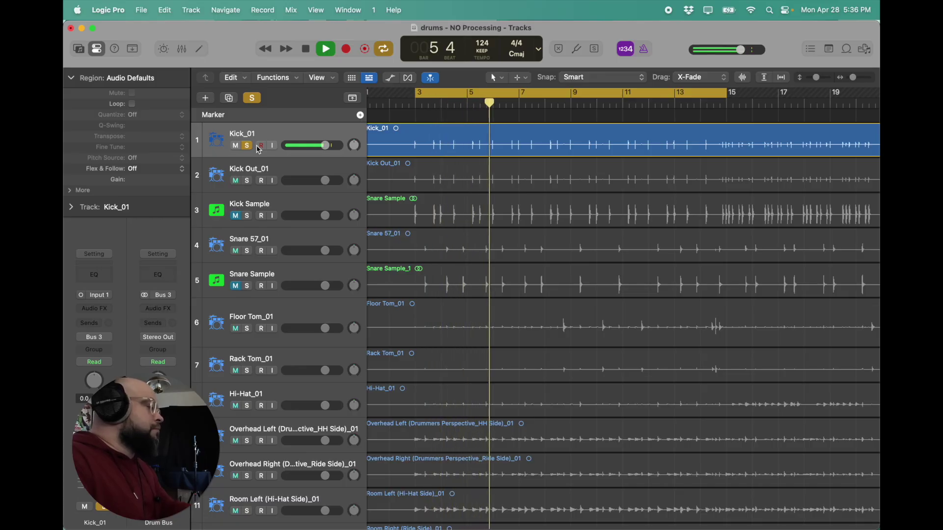
pyautogui.press('space')
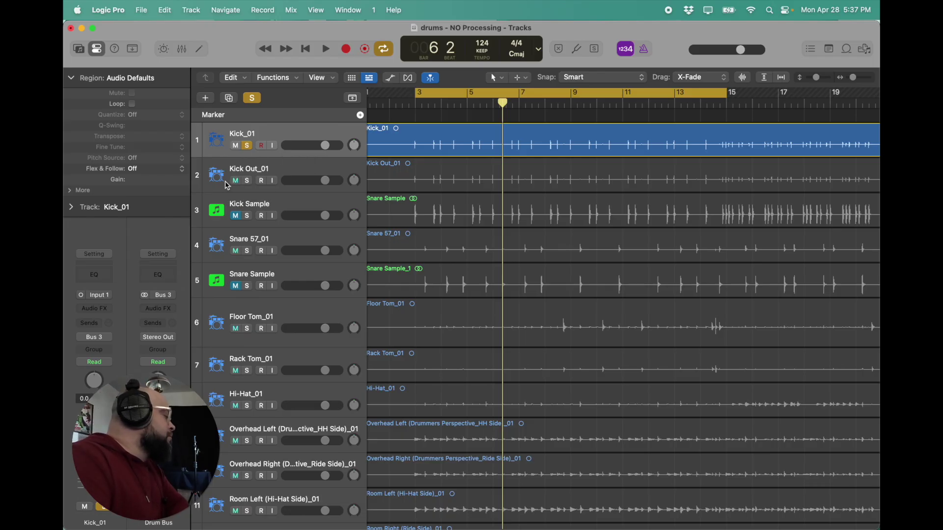
# - Insert the mono Silencer plug-in on Kick_01 and set it to its kick drum mode
pyautogui.click(83, 311)
pyautogui.moveTo(100, 308)
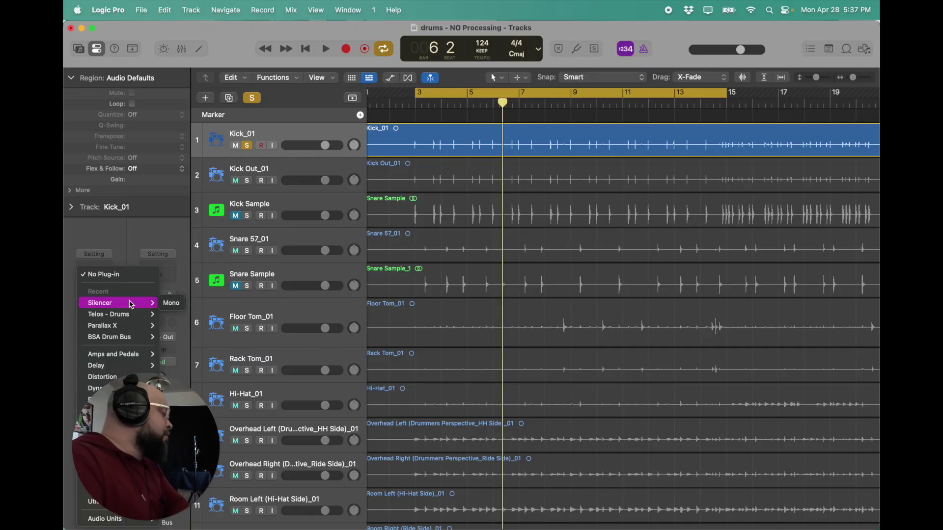
pyautogui.click(168, 303)
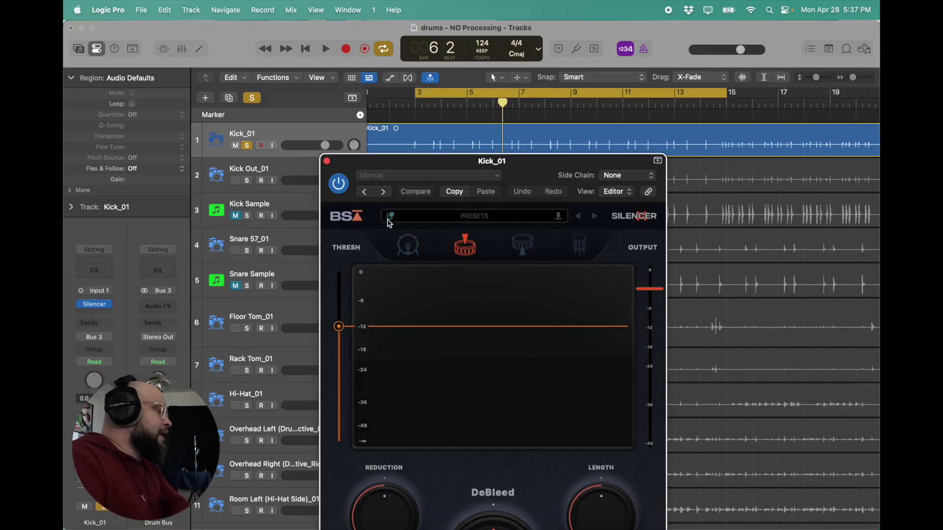
pyautogui.moveTo(394, 161); pyautogui.dragTo(293, 47)
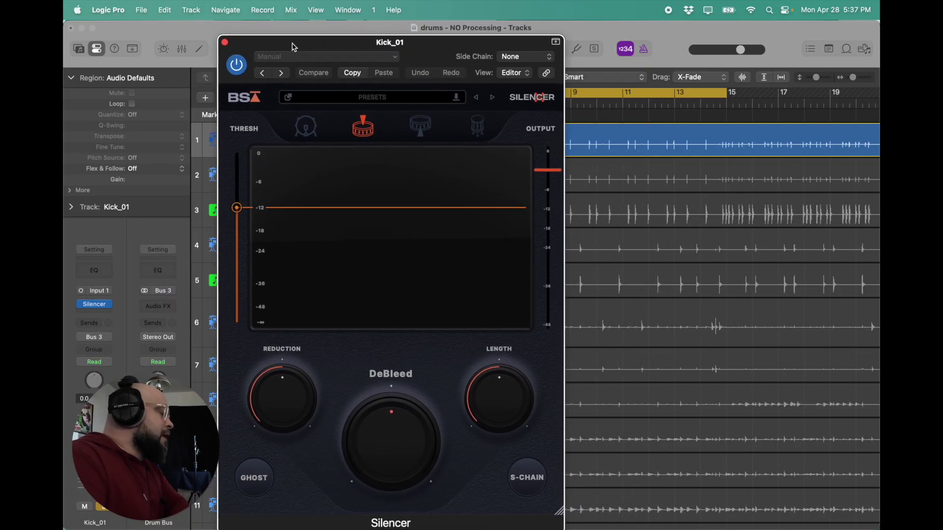
pyautogui.click(306, 128)
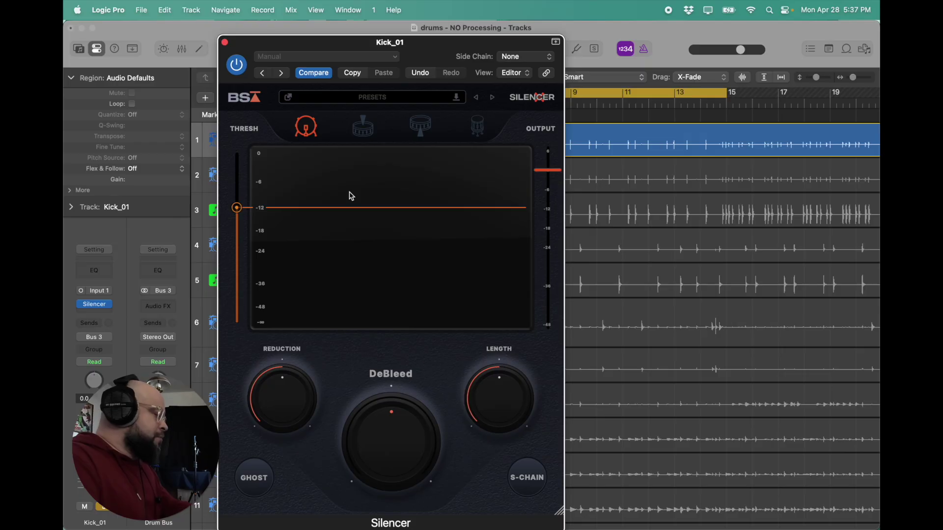
# - During playback, set Silencer's threshold to about -18.5 dB and its DeBleed amount to 35%
pyautogui.press('space')
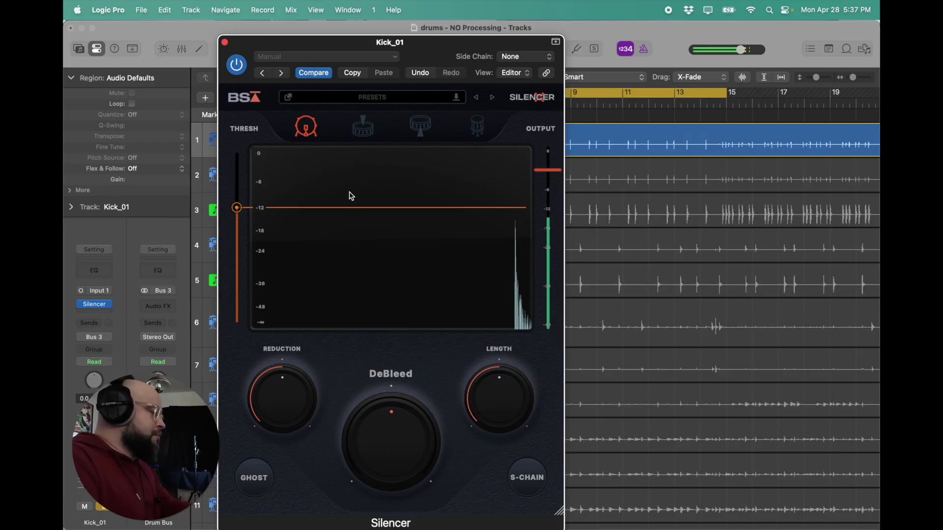
pyautogui.moveTo(237, 207); pyautogui.dragTo(238, 235)
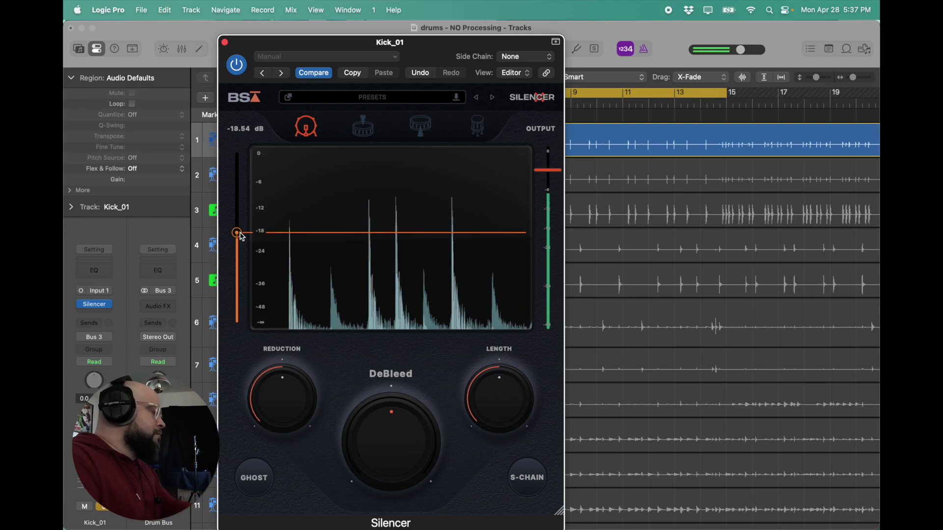
pyautogui.moveTo(383, 415); pyautogui.dragTo(382, 395)
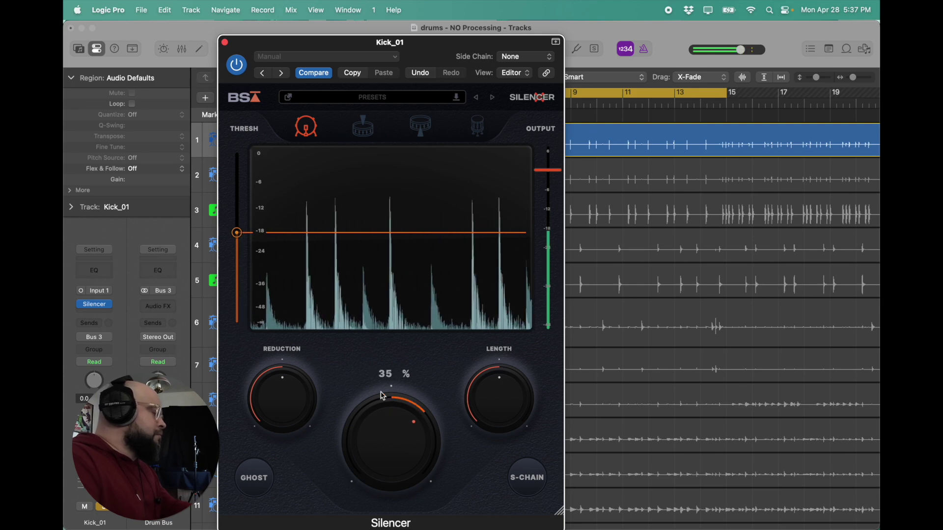
# - Compare the kick with Silencer bypassed and active, stop playback and close the plug-in window
pyautogui.moveTo(284, 373)
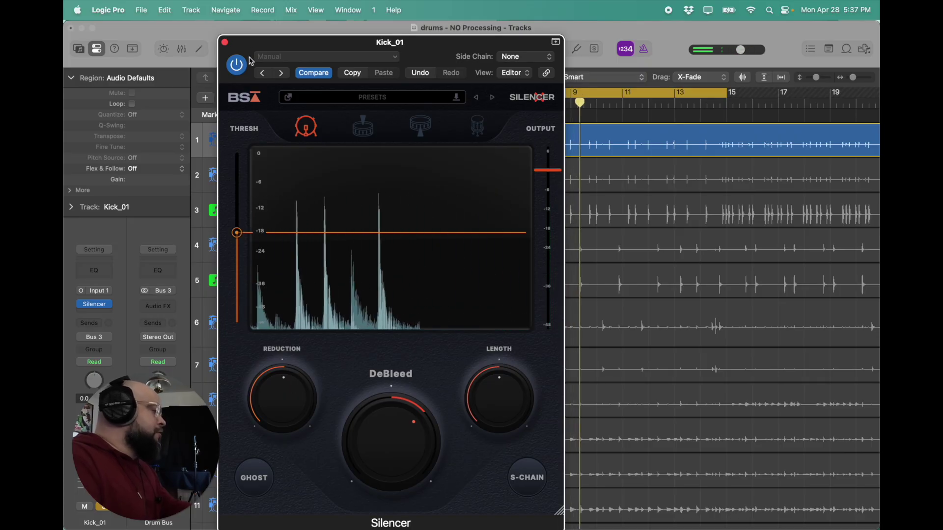
pyautogui.click(240, 70)
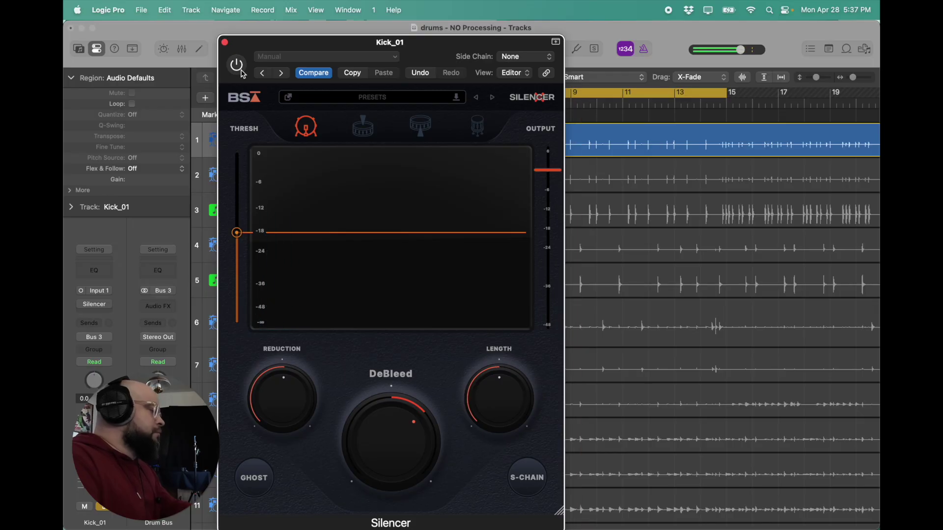
pyautogui.click(240, 71)
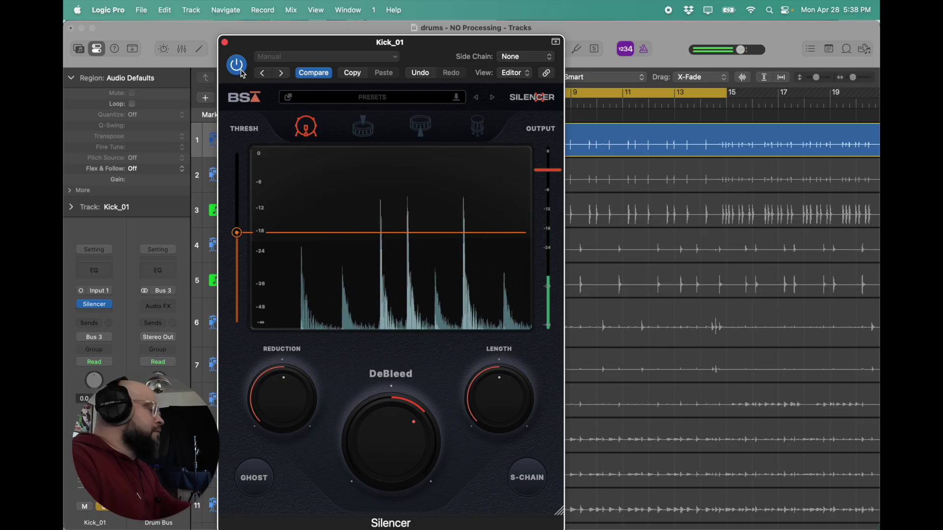
pyautogui.press('space')
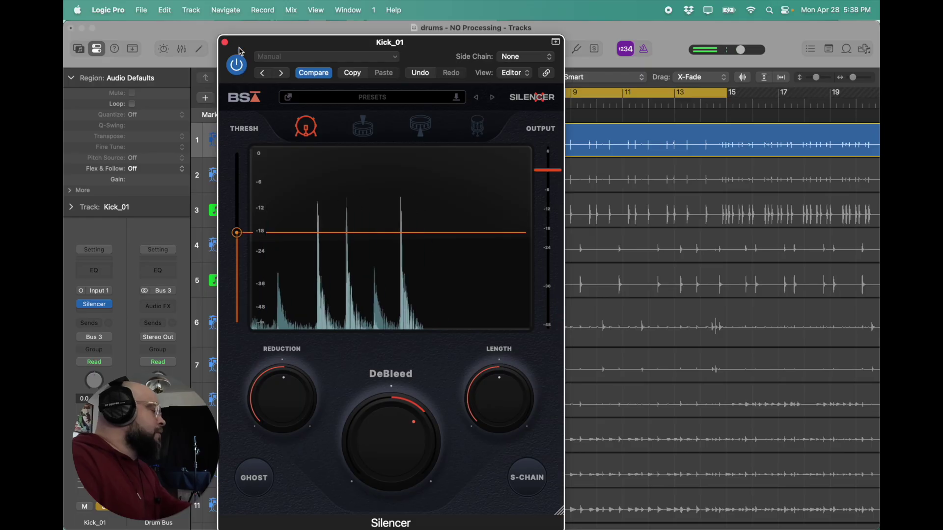
pyautogui.click(224, 43)
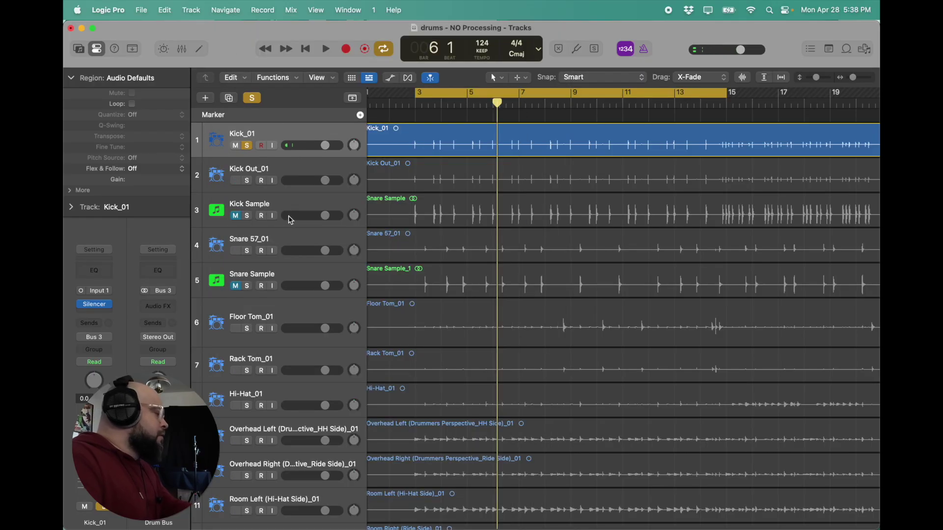
# - Insert the mono Telos - Drums plug-in after Silencer on Kick_01
pyautogui.click(94, 312)
pyautogui.moveTo(94, 313)
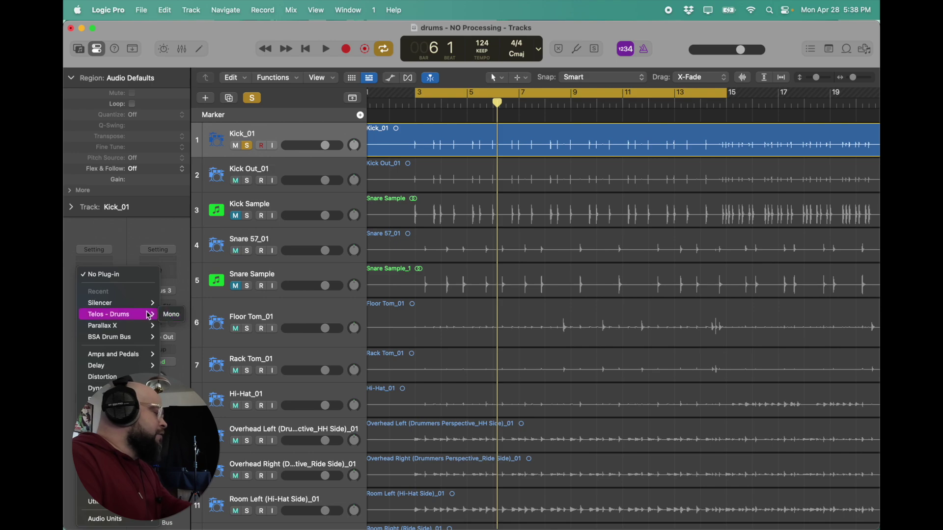
pyautogui.click(172, 315)
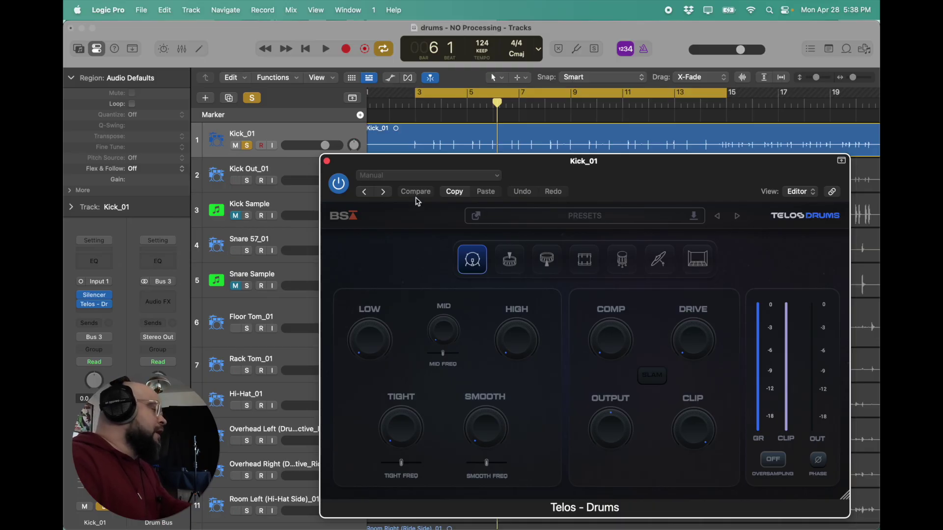
pyautogui.moveTo(407, 168); pyautogui.dragTo(338, 114)
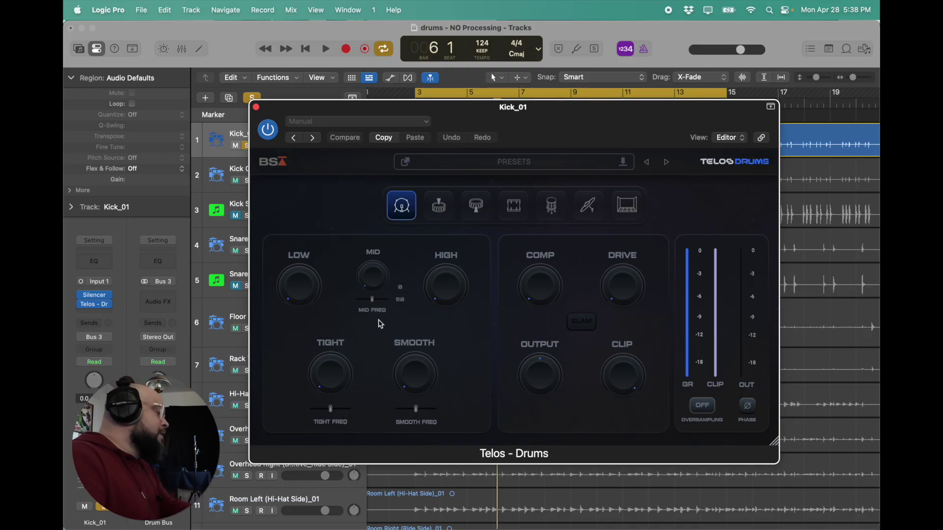
# - During playback, set Telos's High to 41, raise Low slightly and bring Mid up to nearly half
pyautogui.press('space')
pyautogui.click(441, 294)
pyautogui.moveTo(440, 295); pyautogui.dragTo(432, 231)
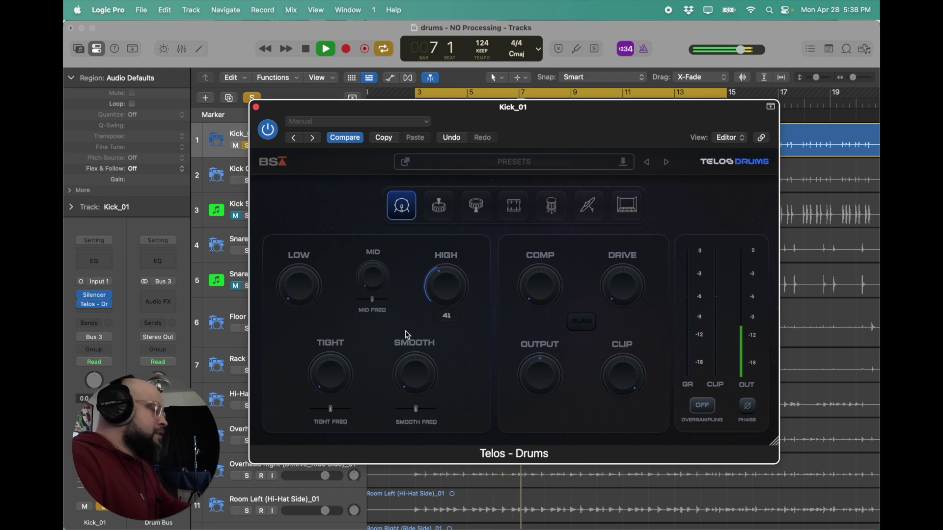
pyautogui.moveTo(296, 303); pyautogui.dragTo(289, 261)
pyautogui.moveTo(369, 276); pyautogui.dragTo(354, 194)
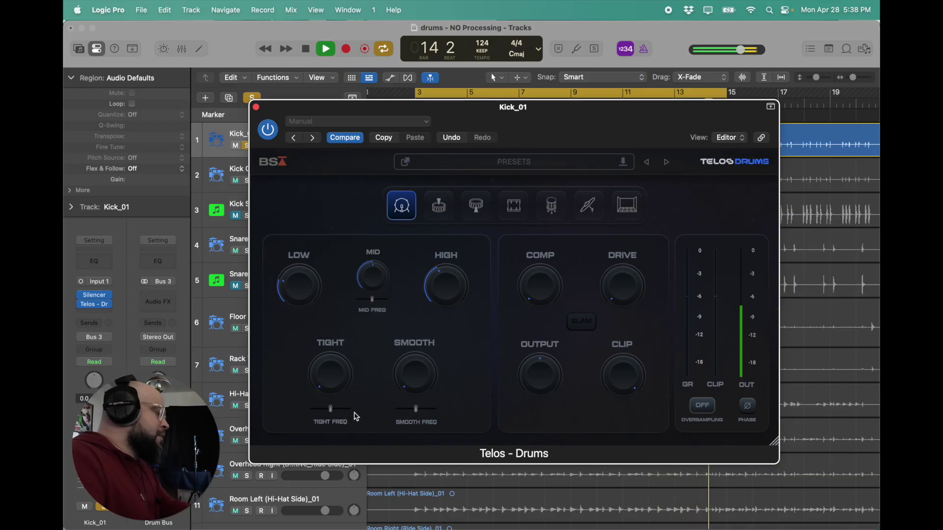
# - Raise Telos's Tight slightly, and try Smooth at 28 and 100 before settling it a little below half
pyautogui.moveTo(336, 396)
pyautogui.moveTo(415, 395)
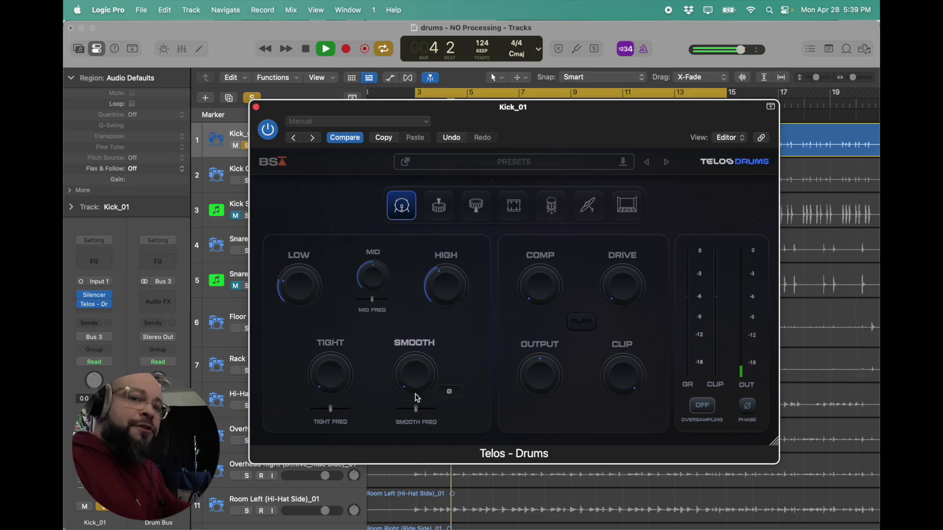
pyautogui.moveTo(330, 384); pyautogui.dragTo(326, 344)
pyautogui.moveTo(401, 376); pyautogui.dragTo(397, 327)
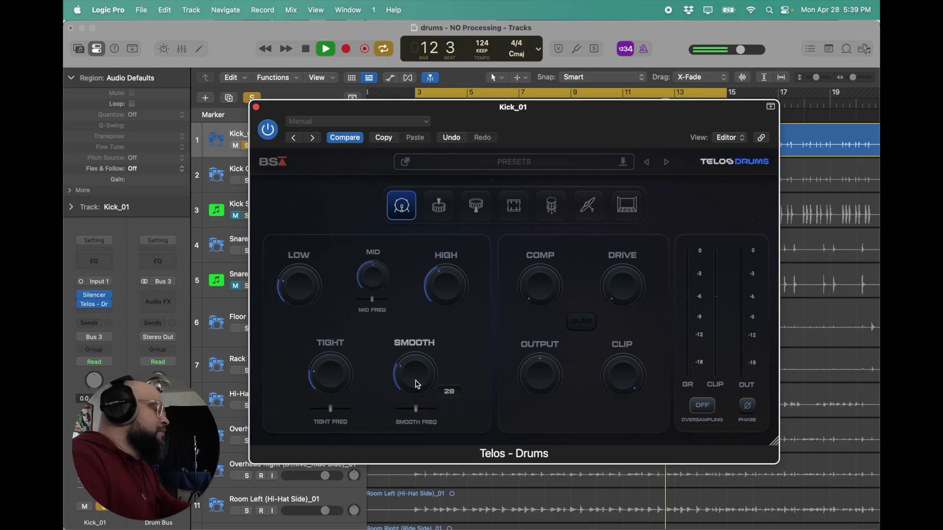
pyautogui.moveTo(417, 384); pyautogui.dragTo(389, 253)
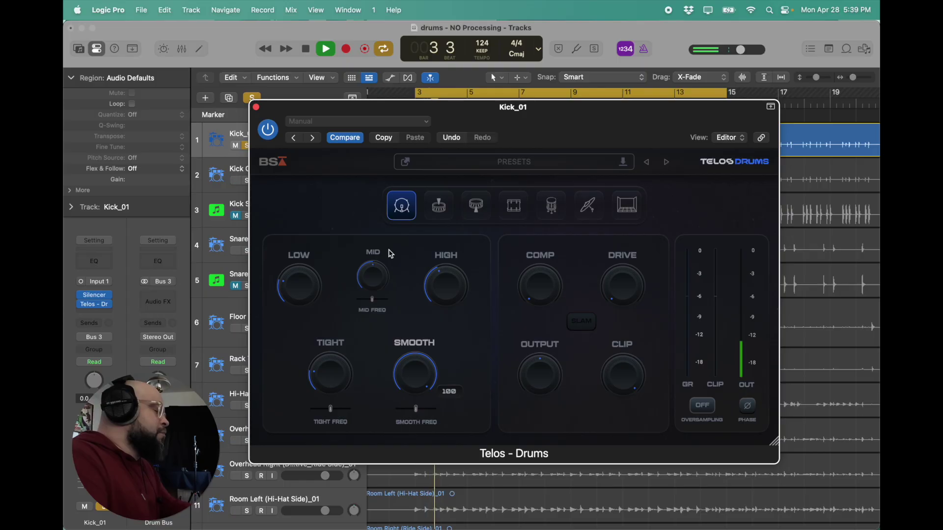
pyautogui.moveTo(389, 253); pyautogui.dragTo(389, 339)
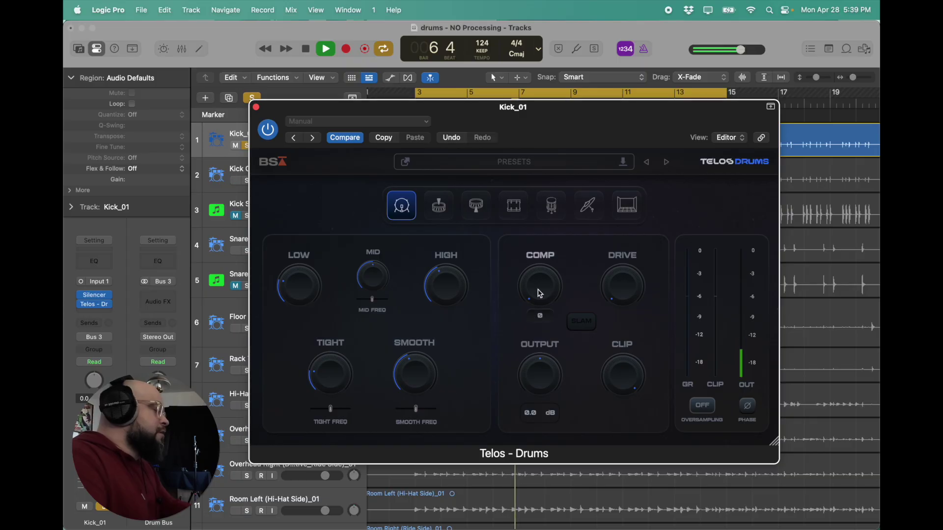
# - Add moderate Comp and about half Drive in Telos, close its window and stop playback
pyautogui.moveTo(545, 297); pyautogui.dragTo(541, 248)
pyautogui.moveTo(610, 308)
pyautogui.moveTo(619, 297); pyautogui.dragTo(614, 267)
pyautogui.moveTo(615, 264); pyautogui.dragTo(612, 216)
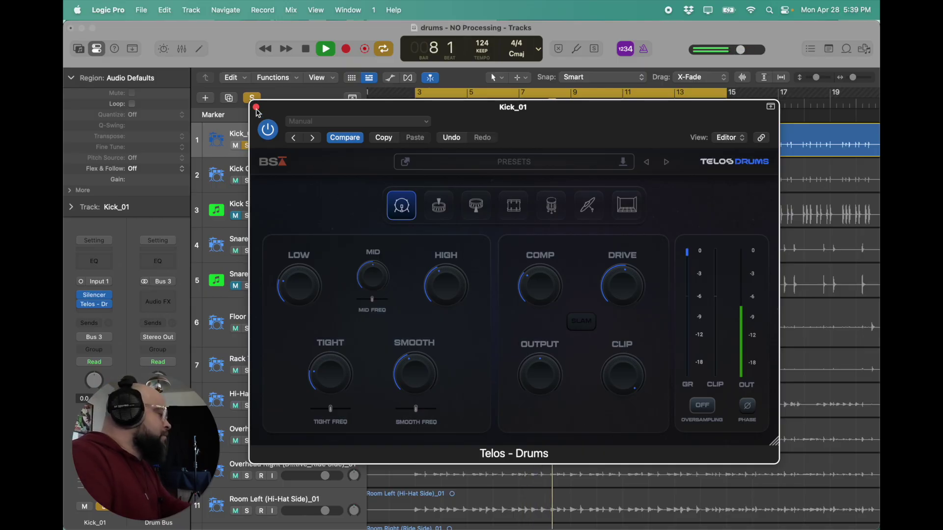
pyautogui.press('super+w')
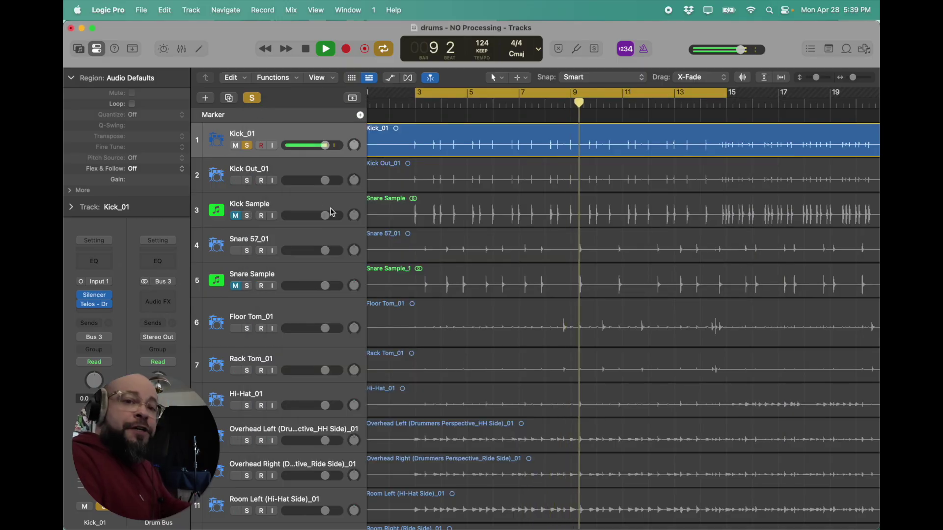
pyautogui.press('space')
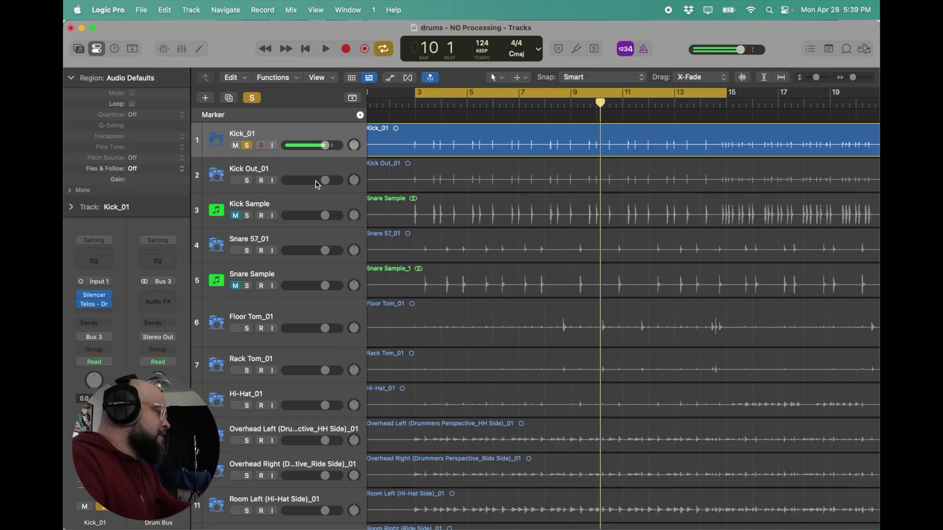
# - Unsolo Kick_01, and solo and select the Kick Out_01 track instead
pyautogui.click(247, 146)
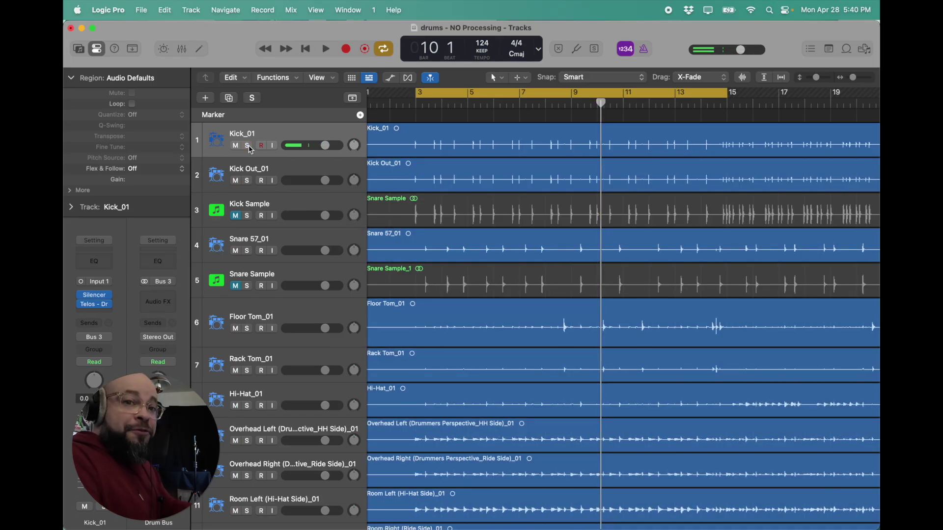
pyautogui.scroll(-1, 254, 191)
pyautogui.scroll(1, 254, 191)
pyautogui.hscroll(1, 254, 190)
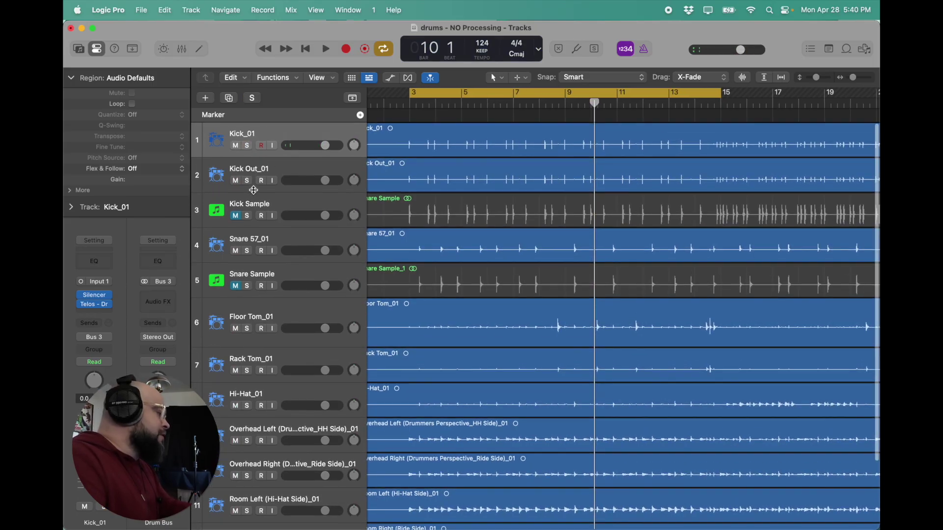
pyautogui.click(248, 181)
pyautogui.click(258, 171)
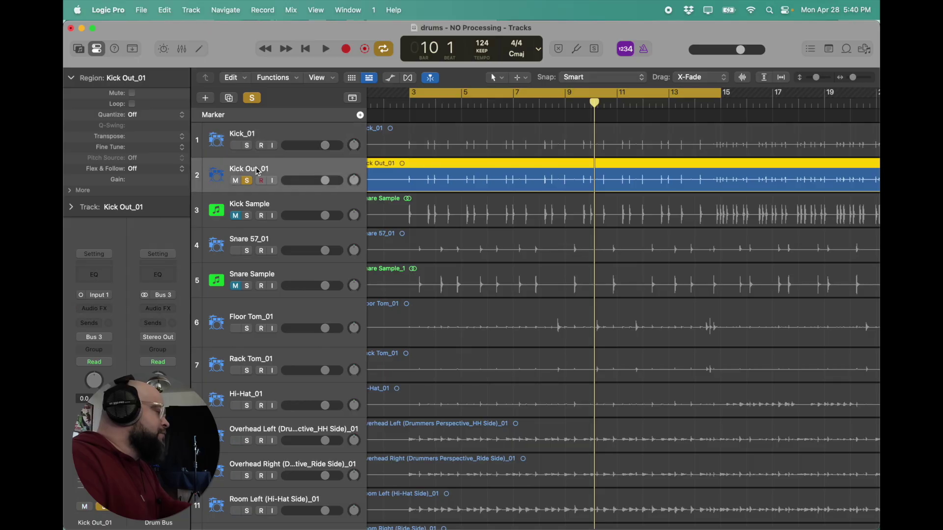
# - Insert a mono Silencer on Kick Out_01 during playback, lower its threshold to -18.45 dB and close its window
pyautogui.press('space')
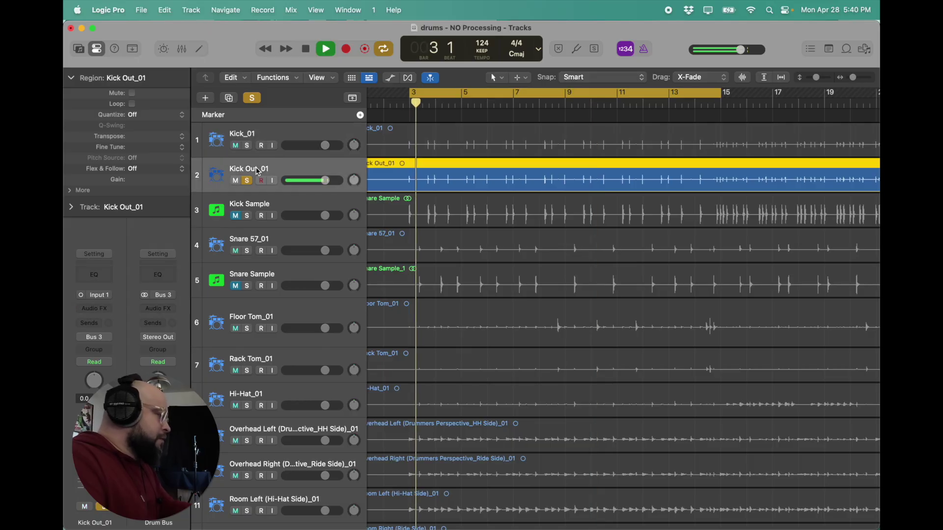
pyautogui.click(91, 309)
pyautogui.moveTo(120, 316)
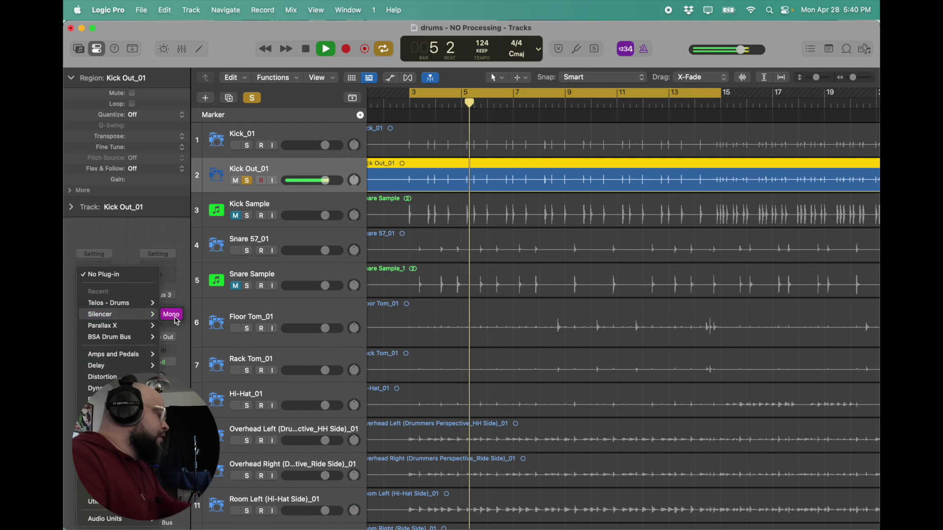
pyautogui.click(169, 312)
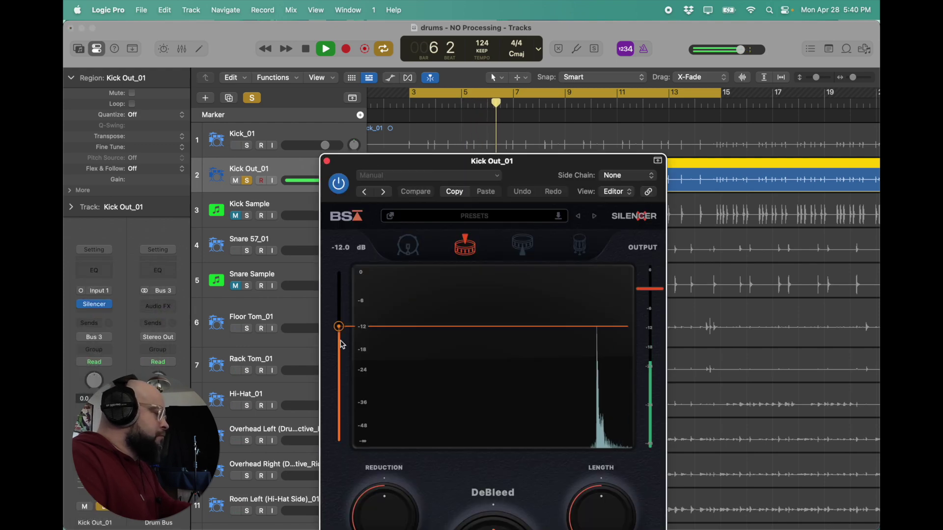
pyautogui.moveTo(342, 326); pyautogui.dragTo(345, 336)
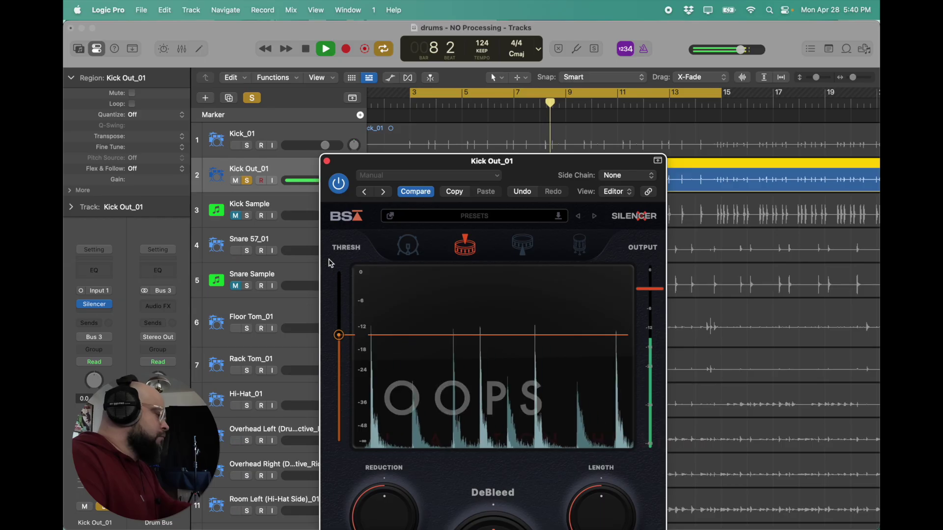
pyautogui.moveTo(338, 335); pyautogui.dragTo(339, 351)
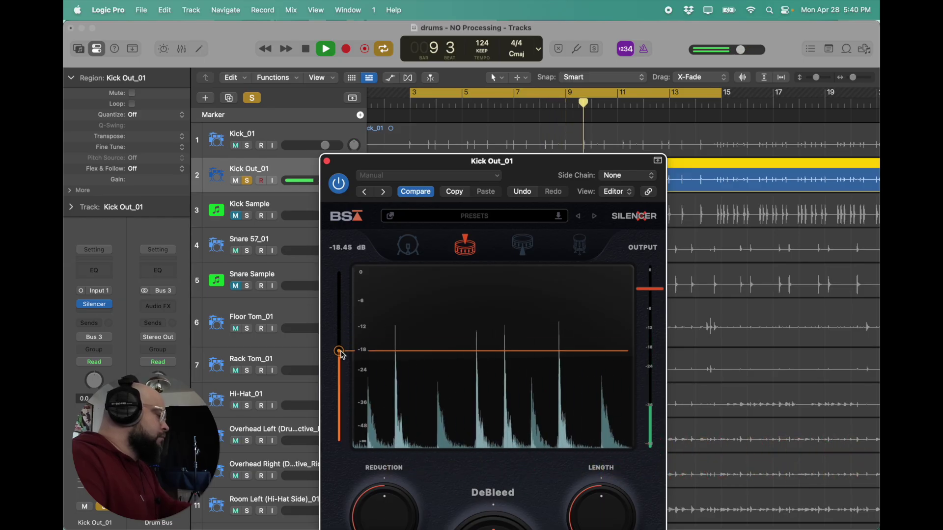
pyautogui.click(327, 161)
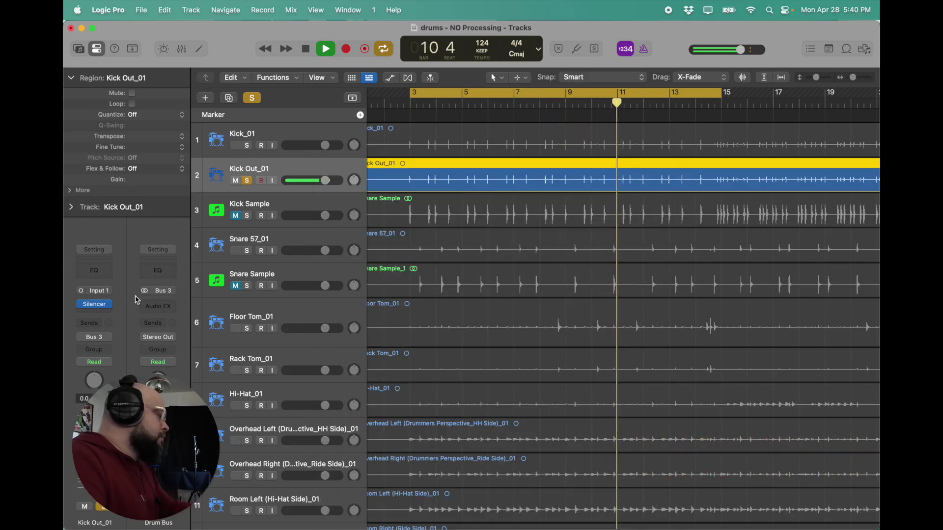
# - Insert Telos Drums after Silencer on Kick Out_01, move its window clear of the solo controls and solo Kick_01 as well
pyautogui.click(93, 314)
pyautogui.moveTo(143, 314)
pyautogui.click(176, 315)
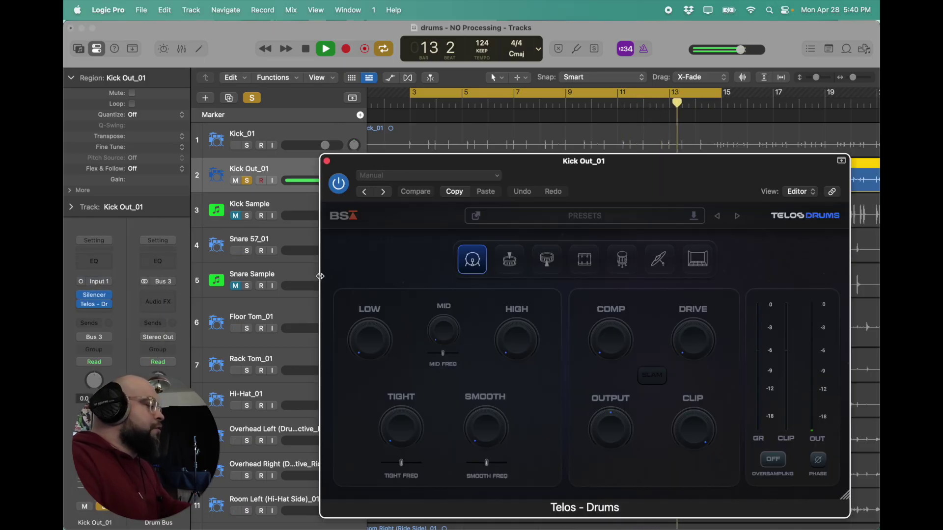
pyautogui.moveTo(381, 164); pyautogui.dragTo(351, 122)
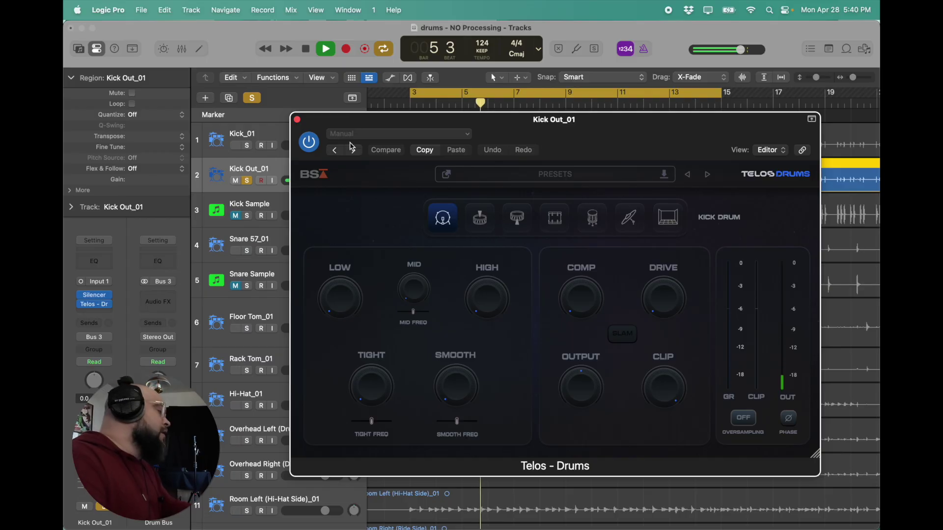
pyautogui.click(248, 146)
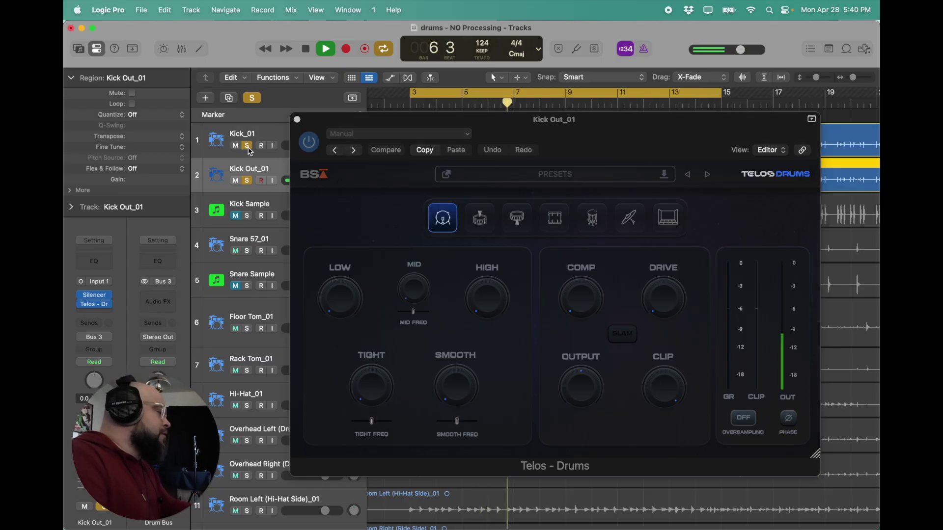
# - In Kick Out_01's Telos, set Low to 30, Mid to 20 and Smooth to 33, and raise High slightly
pyautogui.moveTo(345, 303); pyautogui.dragTo(338, 252)
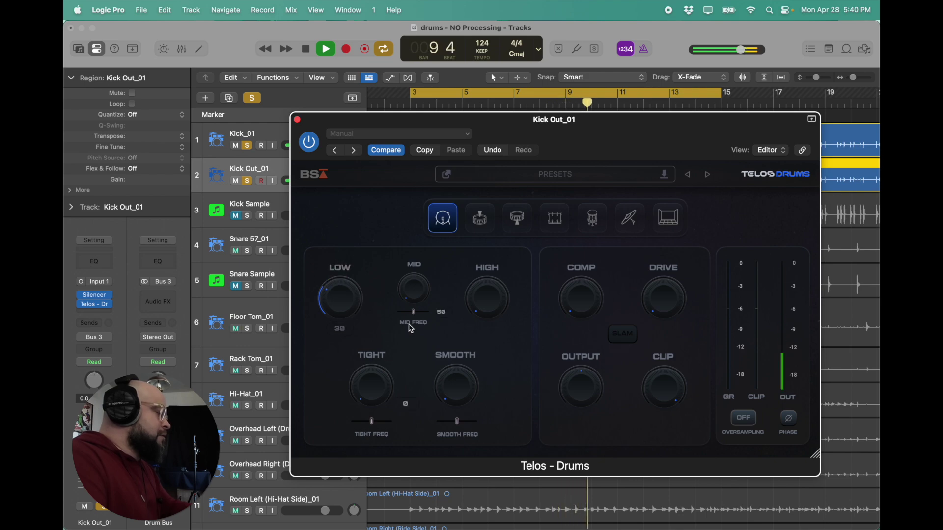
pyautogui.moveTo(420, 298); pyautogui.dragTo(414, 267)
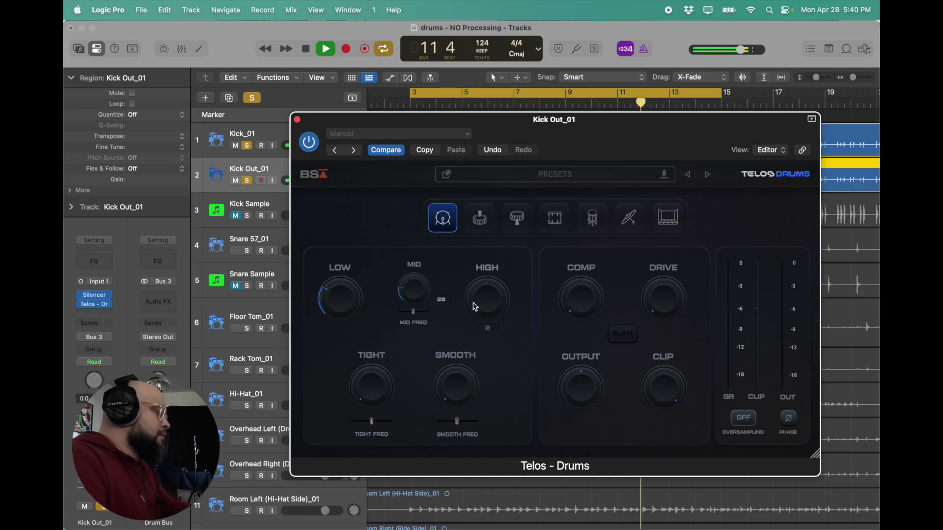
pyautogui.moveTo(479, 302); pyautogui.dragTo(473, 275)
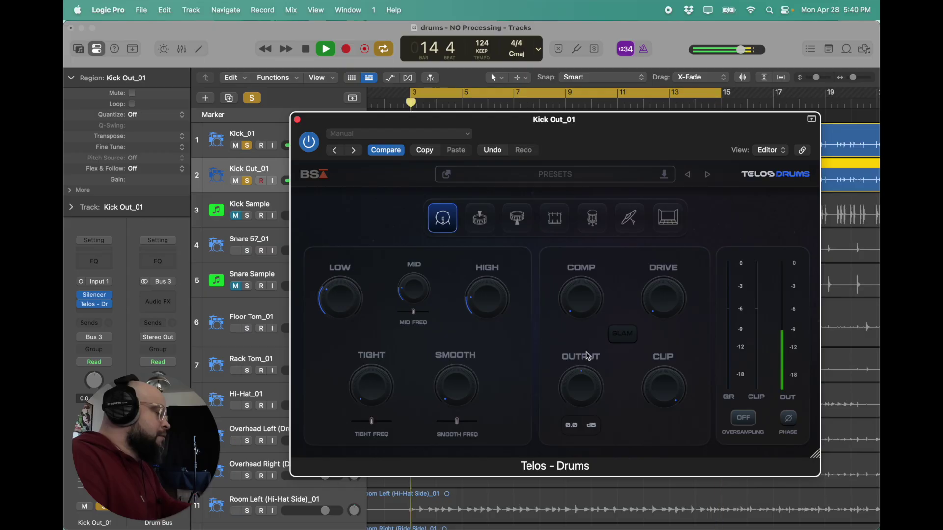
pyautogui.moveTo(452, 383); pyautogui.dragTo(448, 351)
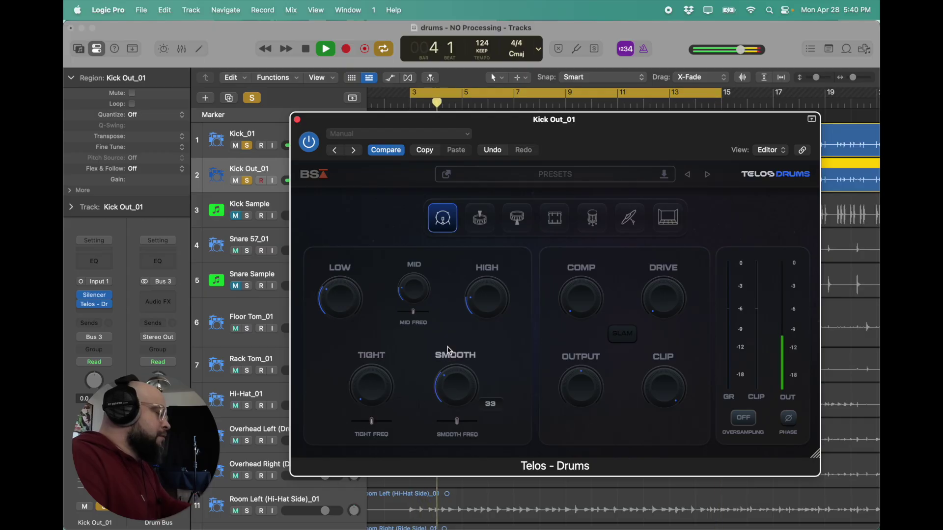
# - Add moderate Comp and set Drive to 49 in Kick Out_01's Telos, stop playback and close the plug-in window
pyautogui.moveTo(568, 301); pyautogui.dragTo(566, 262)
pyautogui.moveTo(661, 300)
pyautogui.moveTo(663, 307); pyautogui.dragTo(648, 234)
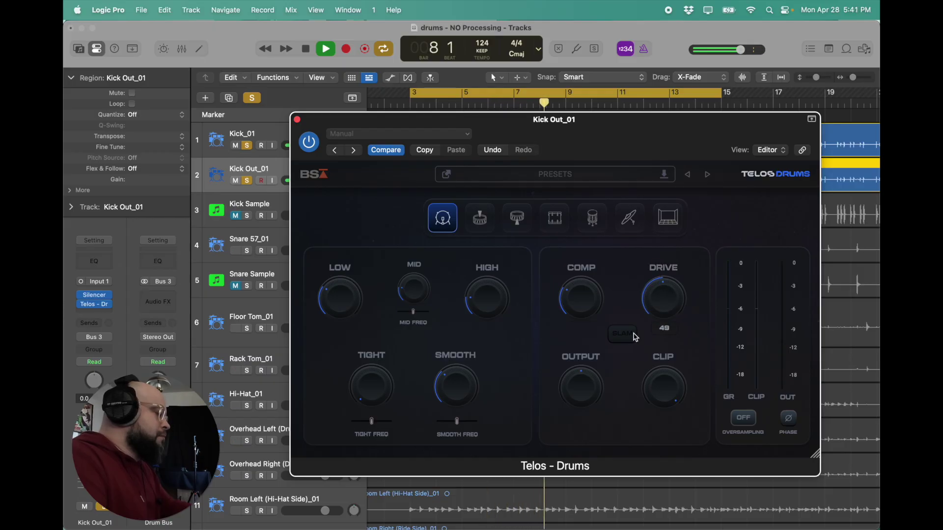
pyautogui.moveTo(332, 270)
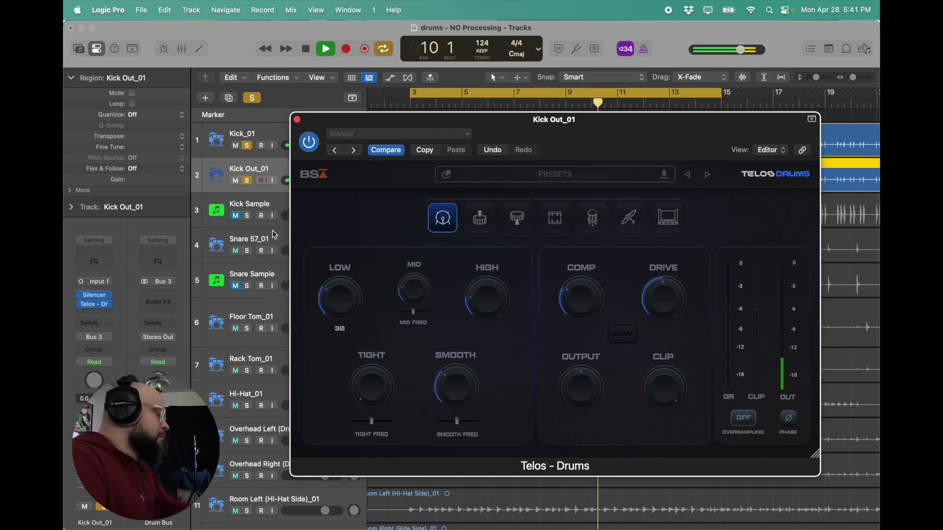
pyautogui.press('space')
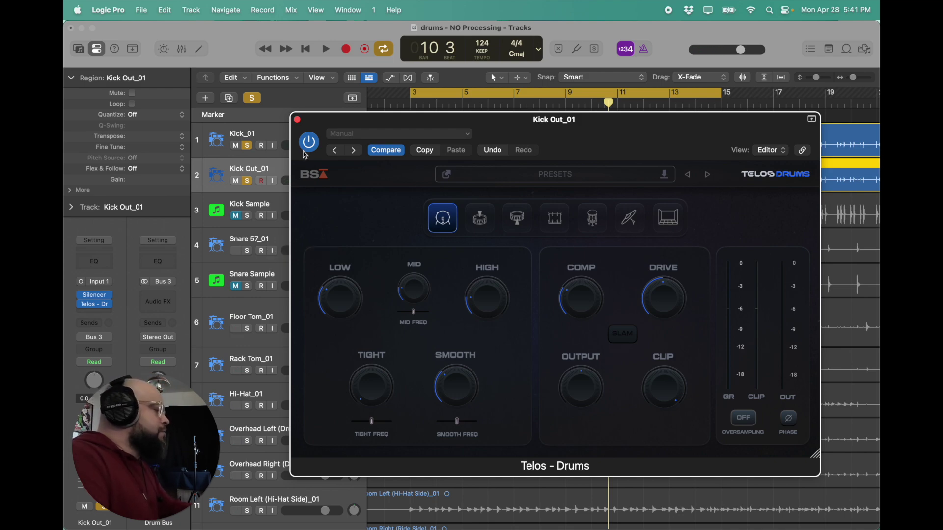
pyautogui.click(298, 121)
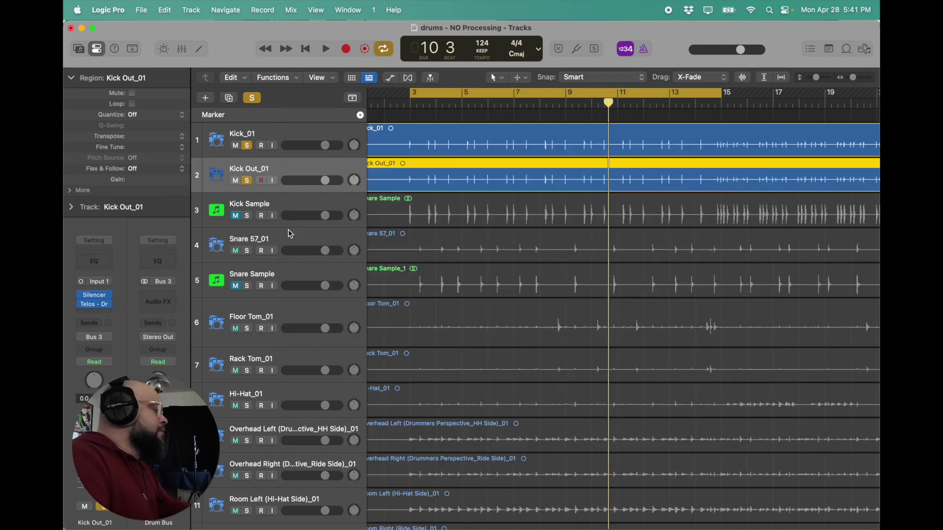
# - Unsolo both kick tracks, and select and solo Snare 57_01 to audition it unprocessed
pyautogui.click(247, 182)
pyautogui.click(247, 146)
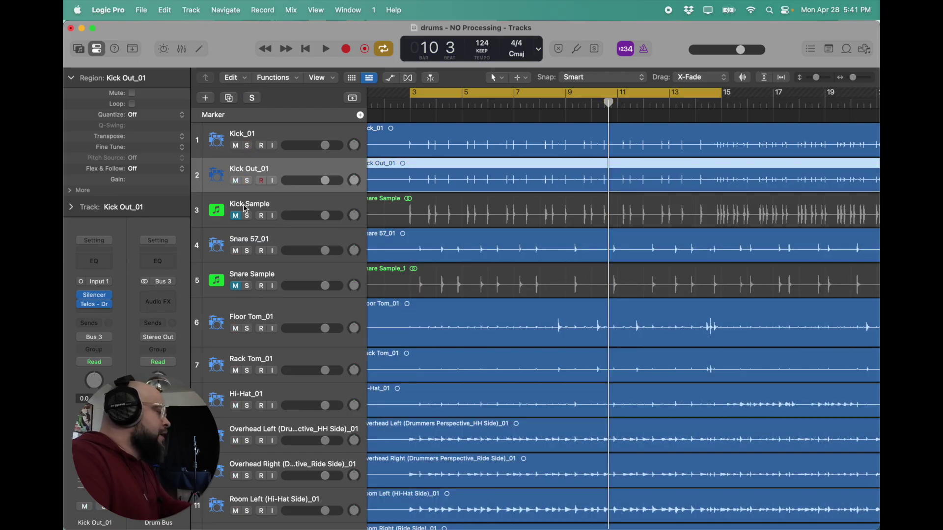
pyautogui.click(250, 243)
pyautogui.click(247, 251)
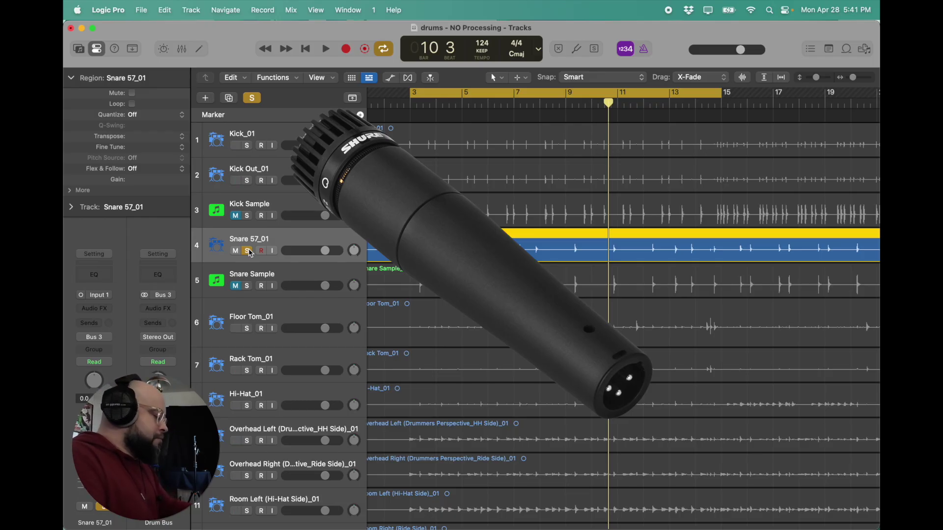
pyautogui.press('space')
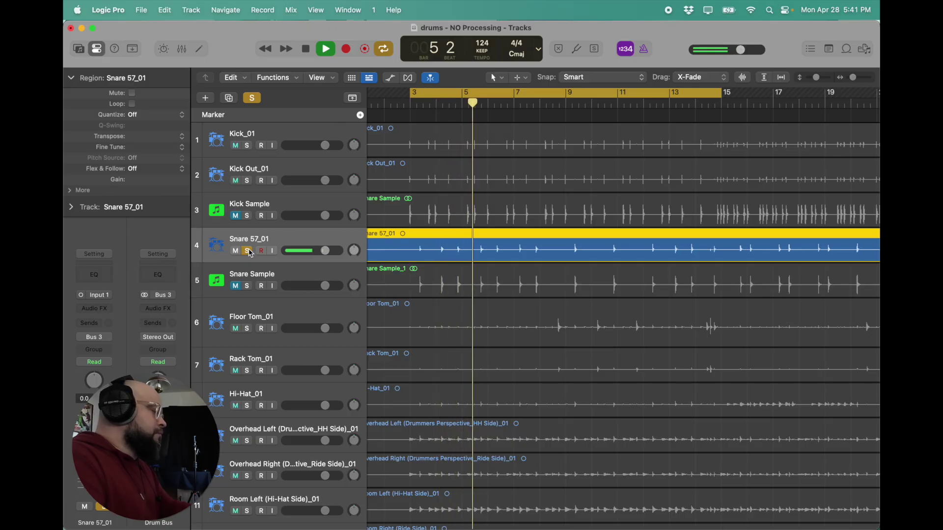
pyautogui.press('space')
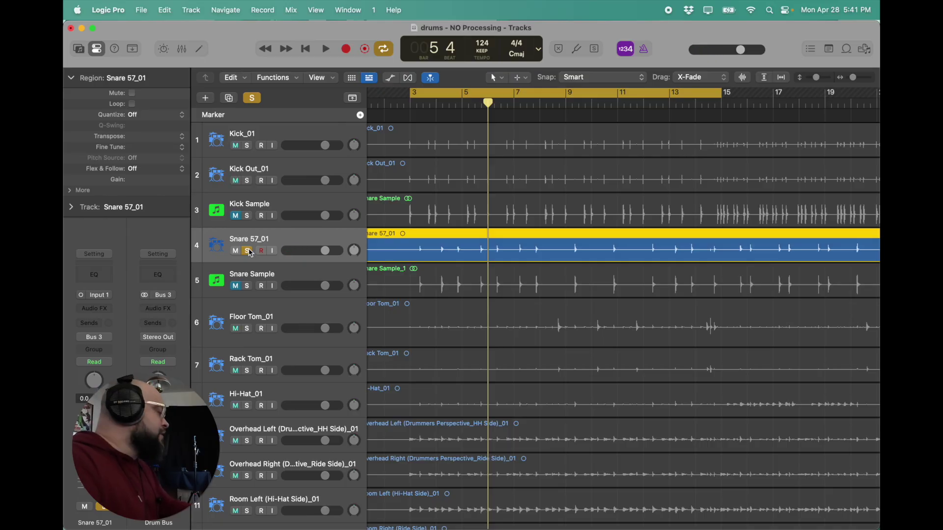
# - Insert Silencer on Snare 57_01 with the snare top mode and lower its threshold to about -21 dB during playback
pyautogui.click(98, 317)
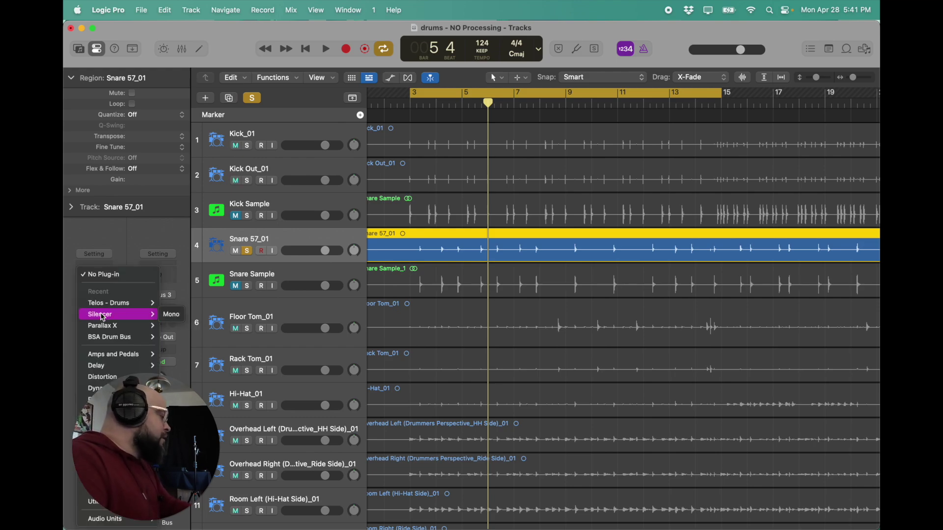
pyautogui.click(102, 316)
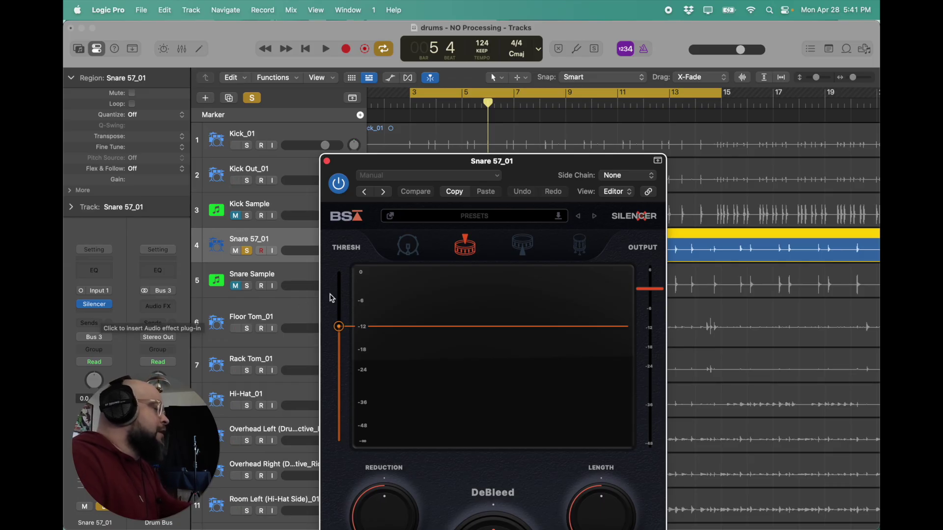
pyautogui.moveTo(412, 164); pyautogui.dragTo(254, 32)
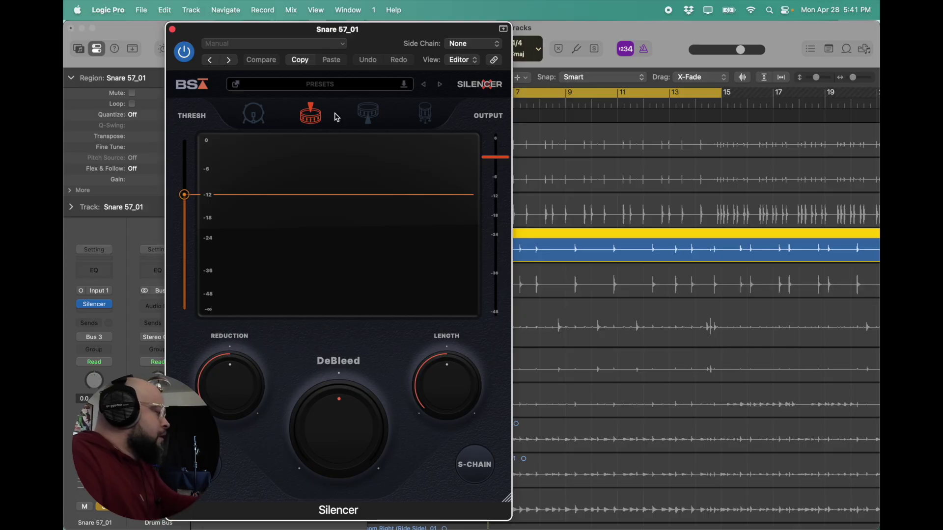
pyautogui.click(311, 118)
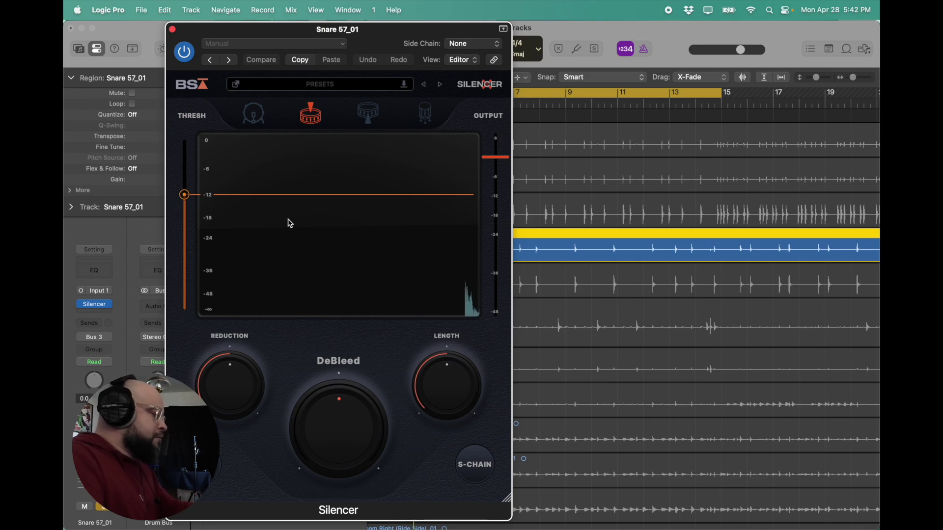
pyautogui.moveTo(188, 198)
pyautogui.moveTo(189, 197); pyautogui.dragTo(186, 232)
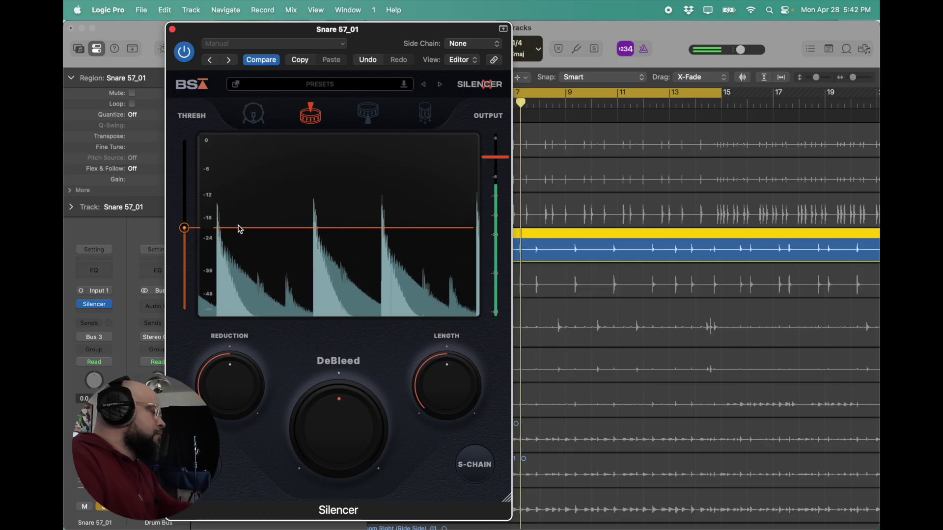
# - Compare the snare with Silencer bypassed and active during playback, and close its window
pyautogui.click(183, 52)
pyautogui.press('space')
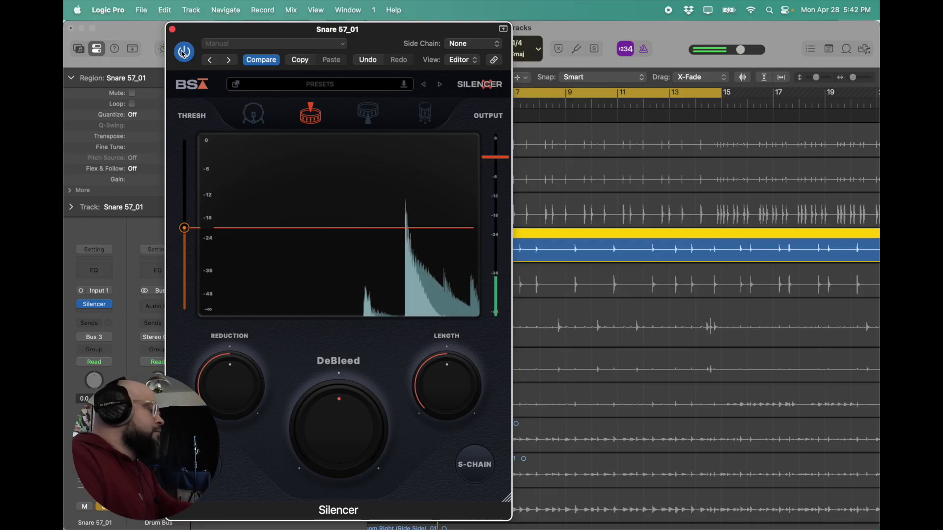
pyautogui.press('space')
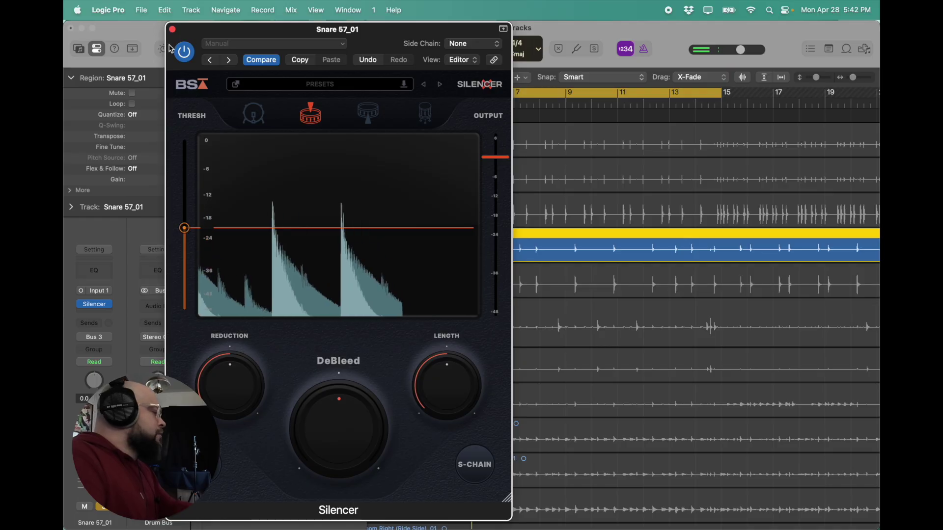
pyautogui.click(173, 29)
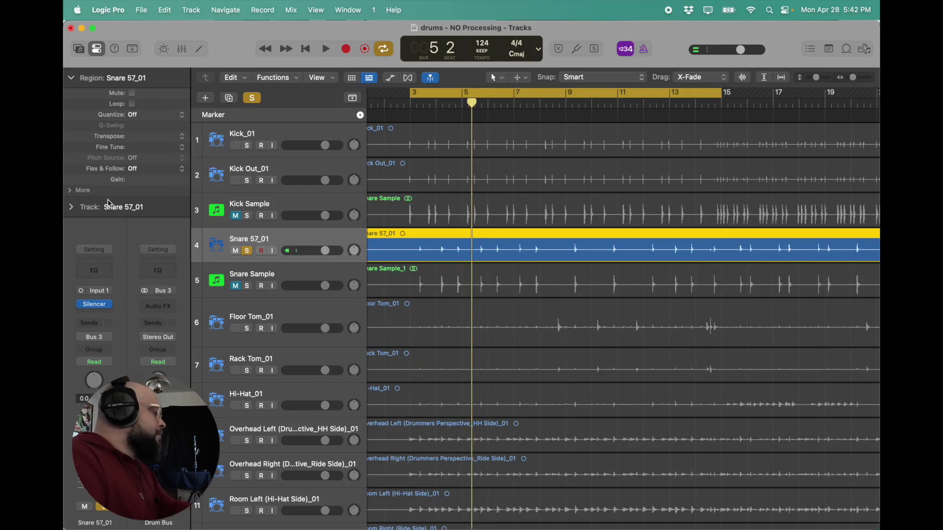
# - Insert Telos Drums after Silencer on Snare 57_01, choose the snare top mode and move the window up out of the way
pyautogui.click(105, 315)
pyautogui.click(170, 320)
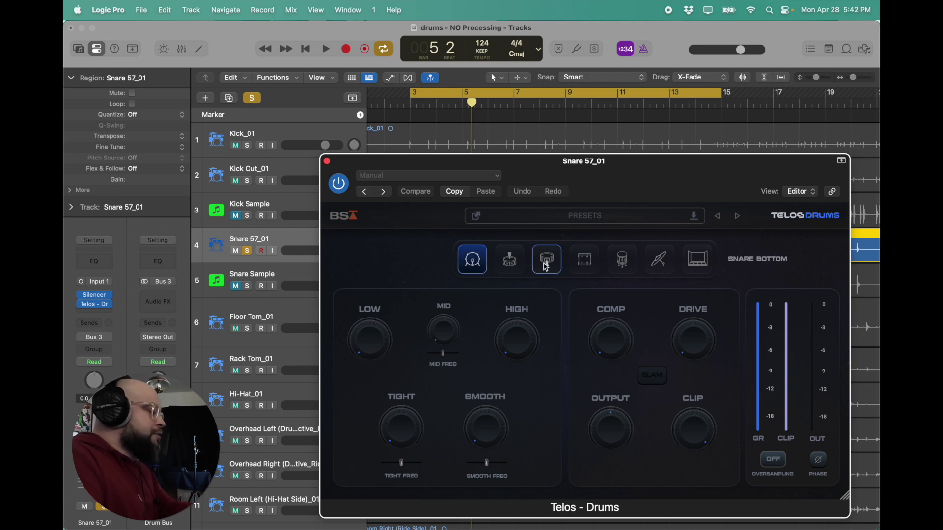
pyautogui.click(514, 268)
pyautogui.moveTo(456, 171); pyautogui.dragTo(369, 84)
# - During playback, set Low to 32 in the snare's Telos, raise Mid to about a third and High to a little under half
pyautogui.press('space')
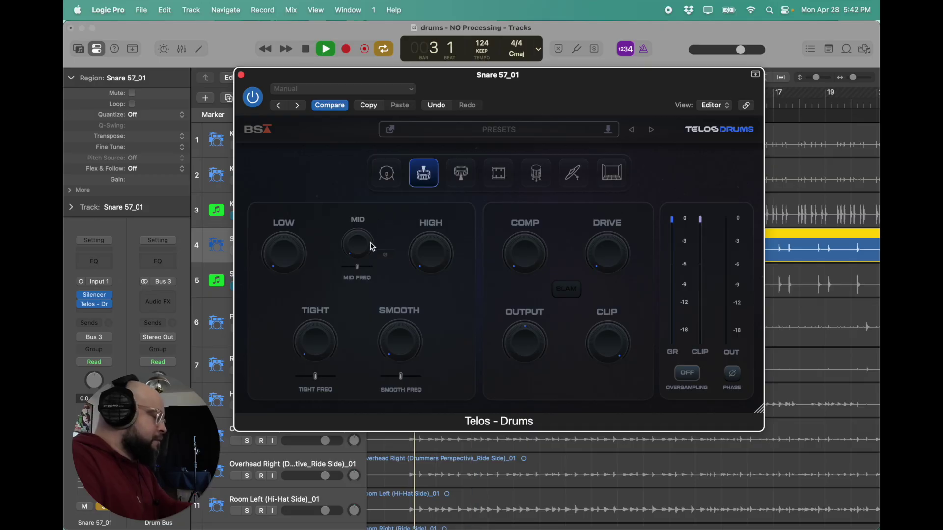
pyautogui.moveTo(361, 220); pyautogui.dragTo(356, 207)
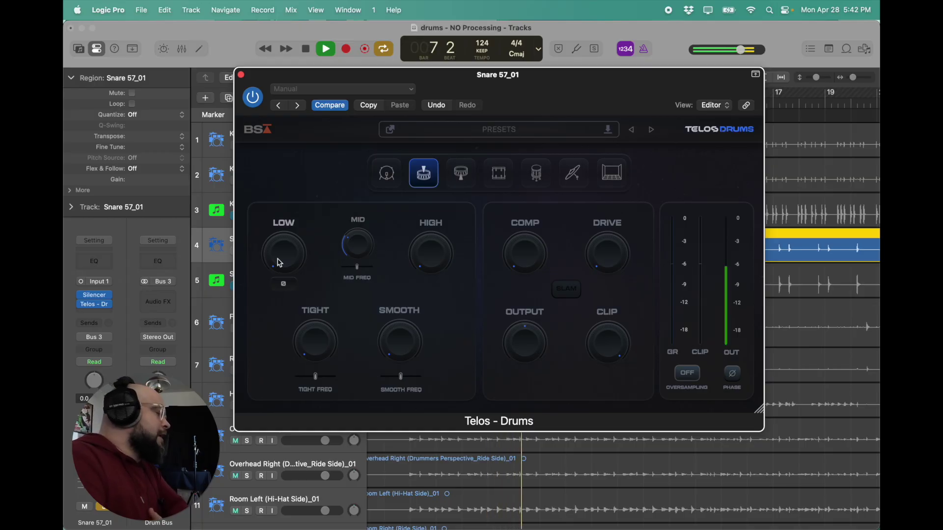
pyautogui.press('space')
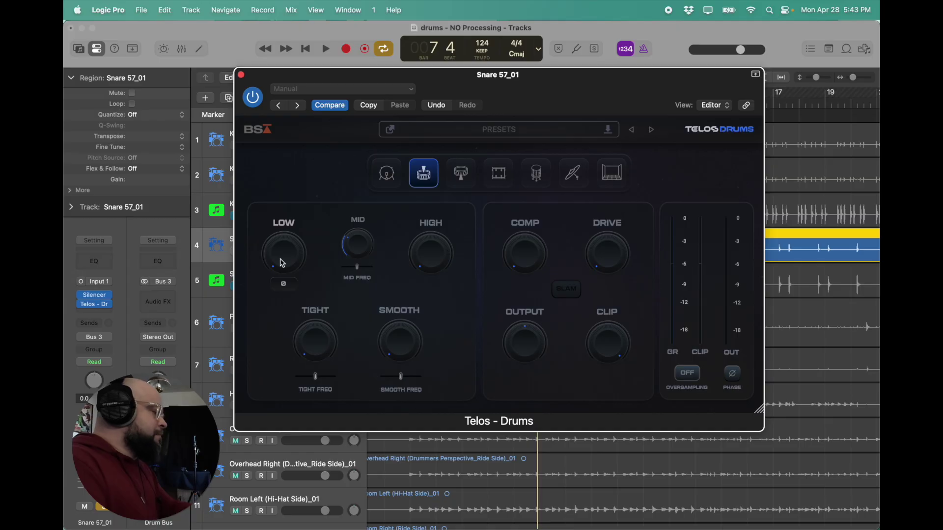
pyautogui.press('space')
pyautogui.moveTo(283, 263); pyautogui.dragTo(278, 217)
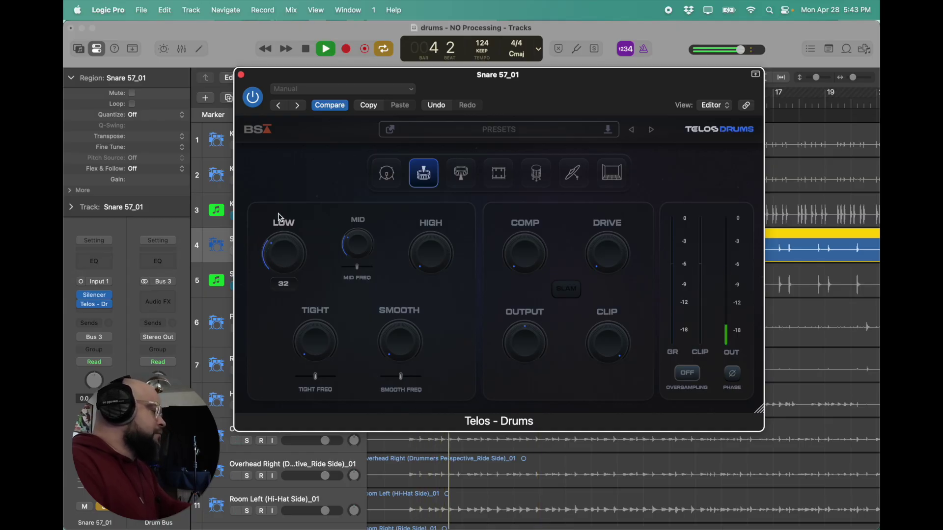
pyautogui.moveTo(429, 263); pyautogui.dragTo(419, 202)
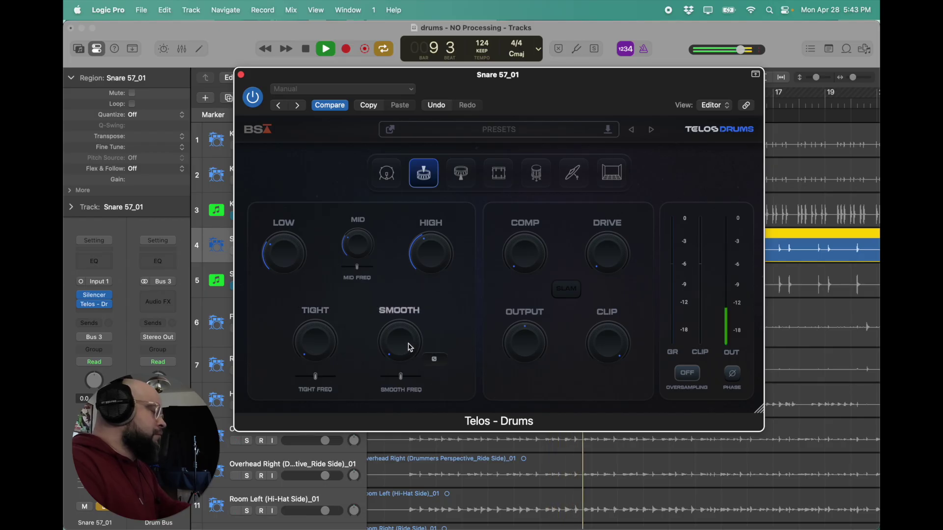
# - During playback, raise Comp to about a third and Drive to 37 in the snare's Telos, lower Clip slightly, and close its window
pyautogui.moveTo(526, 267); pyautogui.dragTo(515, 212)
pyautogui.moveTo(628, 262); pyautogui.dragTo(607, 202)
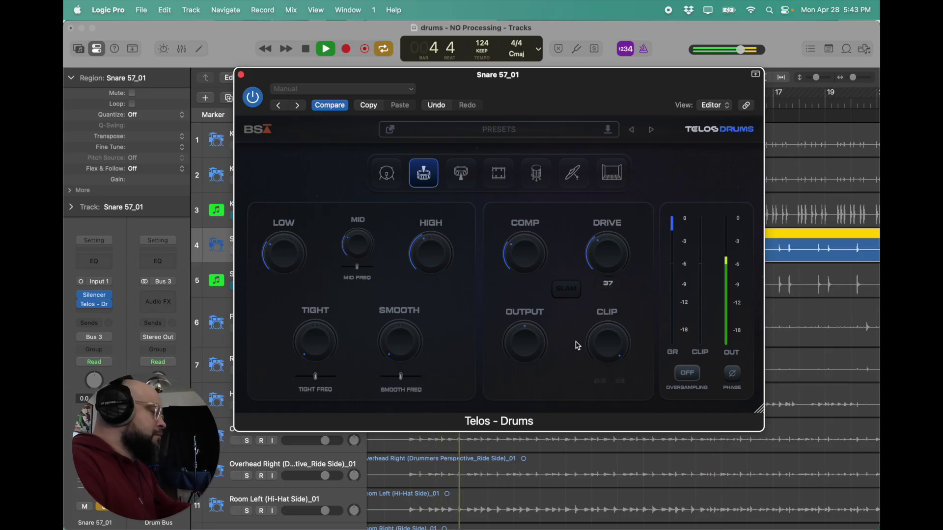
pyautogui.moveTo(537, 364)
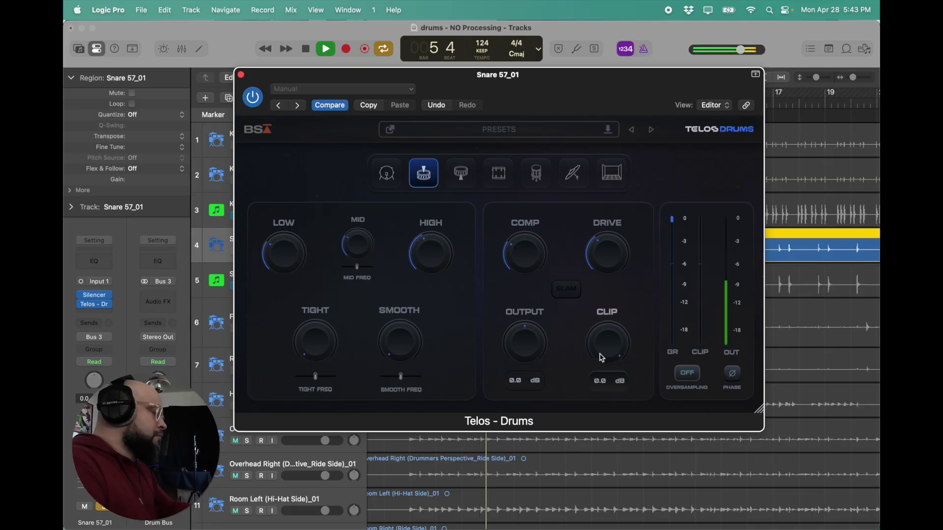
pyautogui.moveTo(604, 353); pyautogui.dragTo(599, 358)
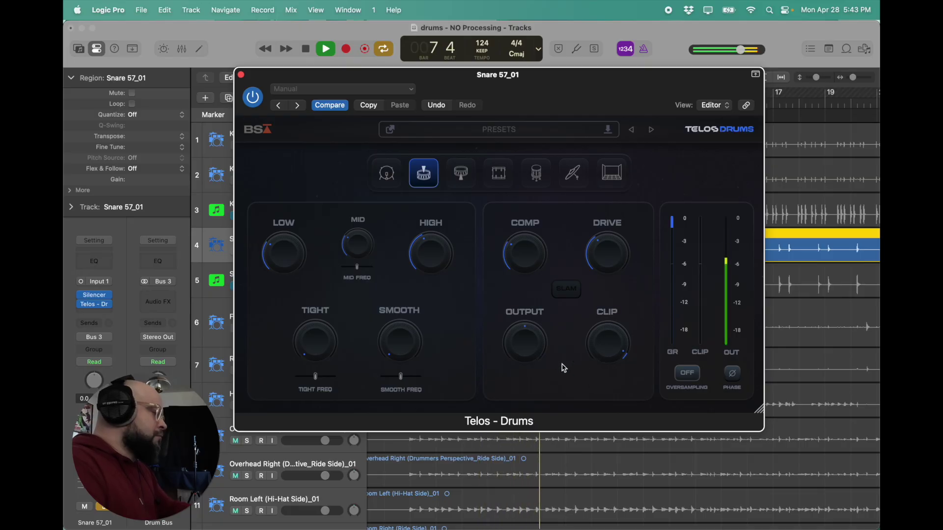
pyautogui.press('space')
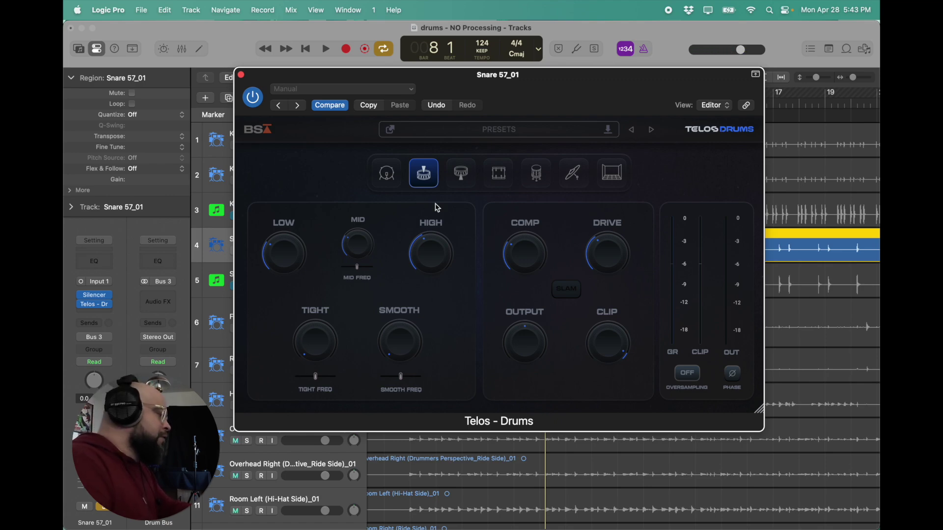
pyautogui.click(240, 74)
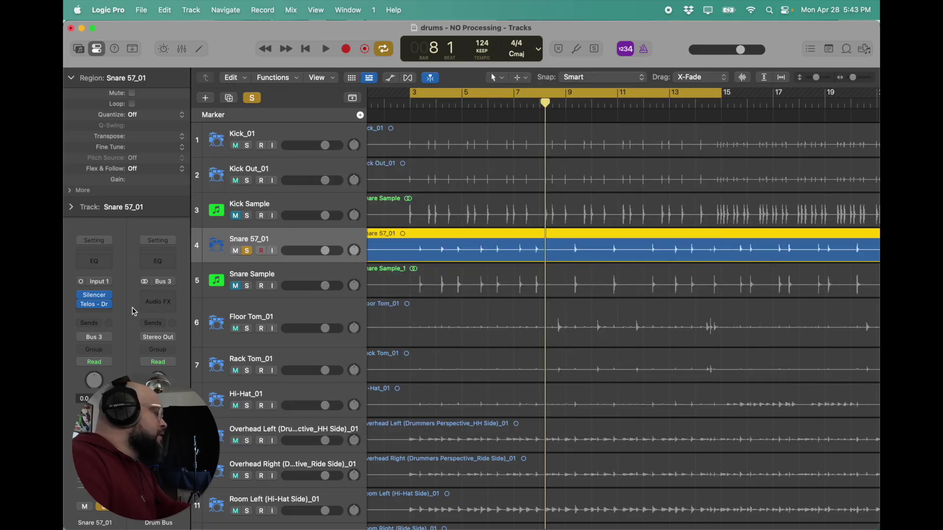
# - Insert the Waves SSLChannel (m) after Telos on Snare 57_01, move its window up, and load the "Snare boosts thick" preset
pyautogui.click(106, 314)
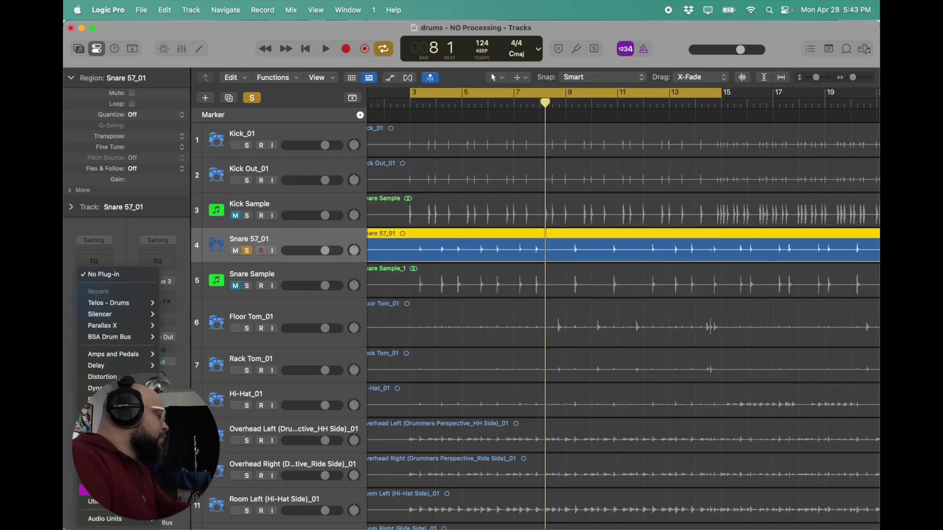
pyautogui.moveTo(101, 521)
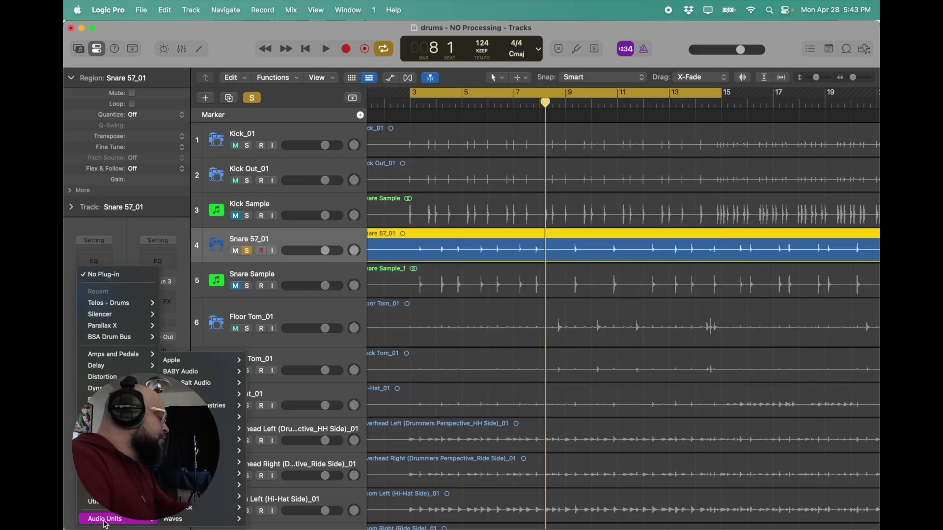
pyautogui.moveTo(185, 522)
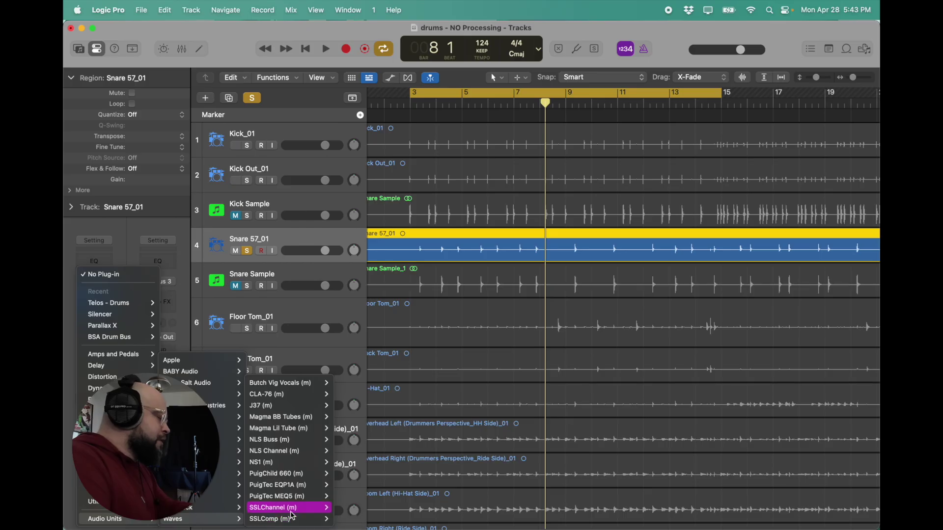
pyautogui.click(346, 508)
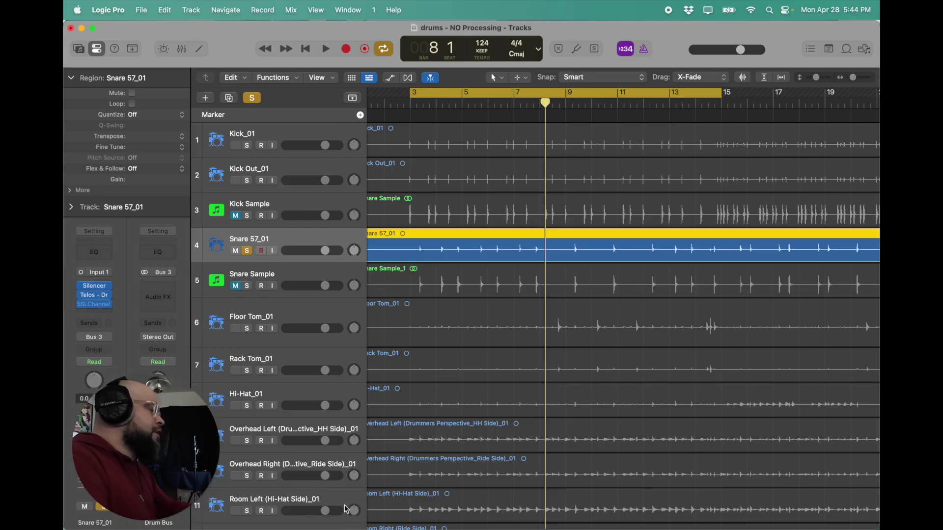
pyautogui.moveTo(423, 171); pyautogui.dragTo(292, 36)
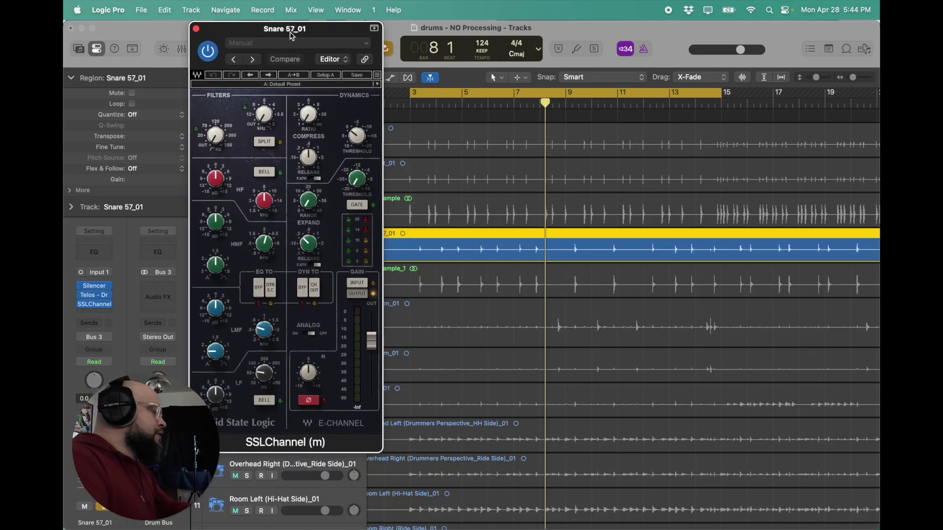
pyautogui.click(265, 44)
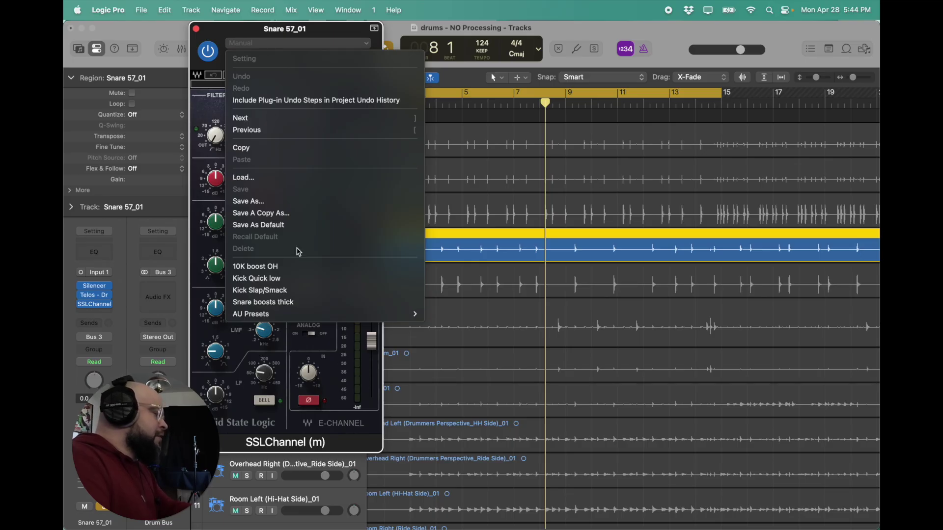
pyautogui.click(286, 303)
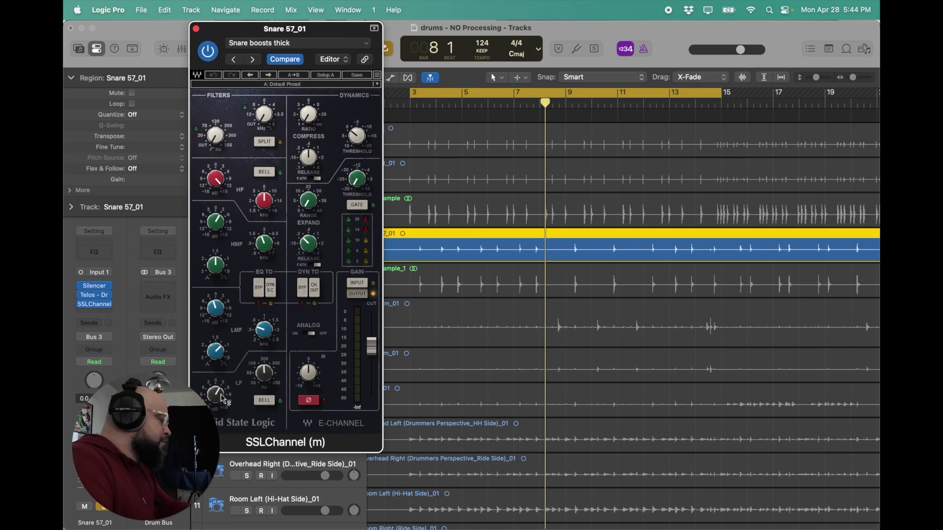
# - During playback, reduce the HF gain and raise the LF gain in the snare's SSLChannel, and close its window
pyautogui.press('space')
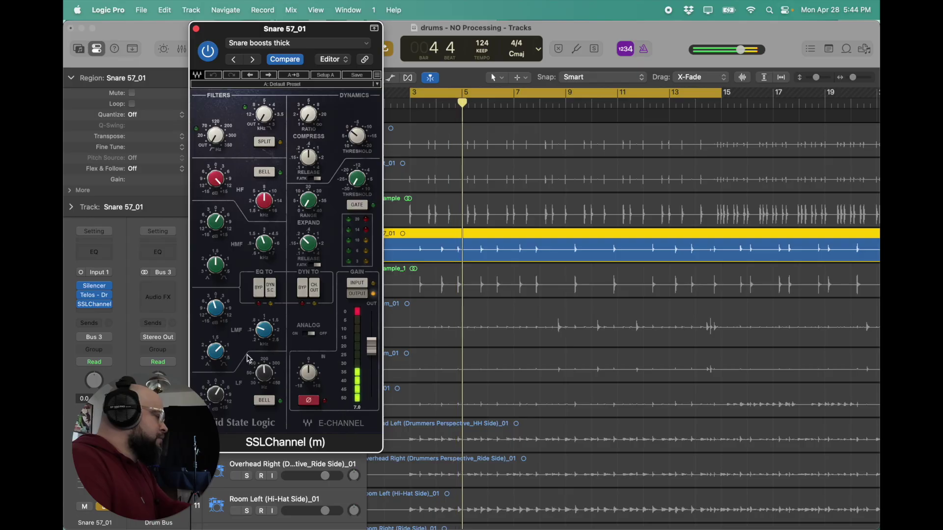
pyautogui.moveTo(217, 180)
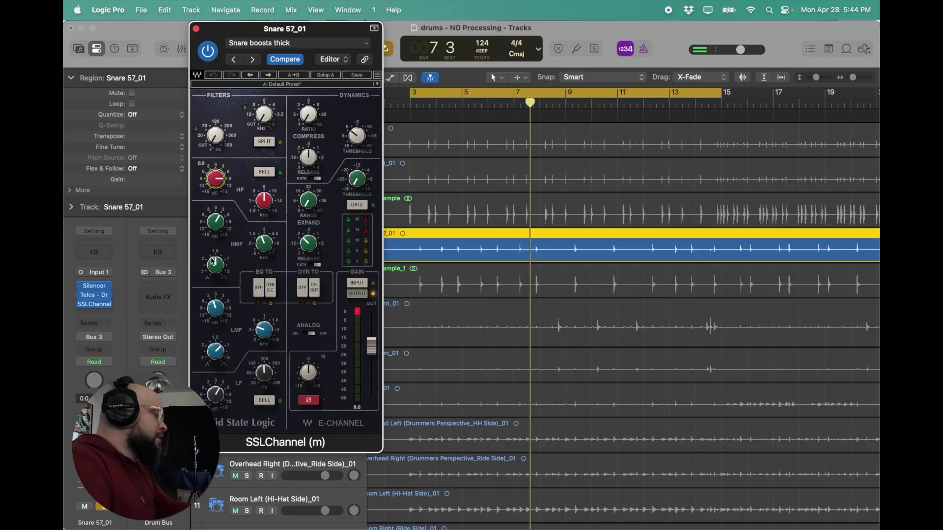
pyautogui.press('Return')
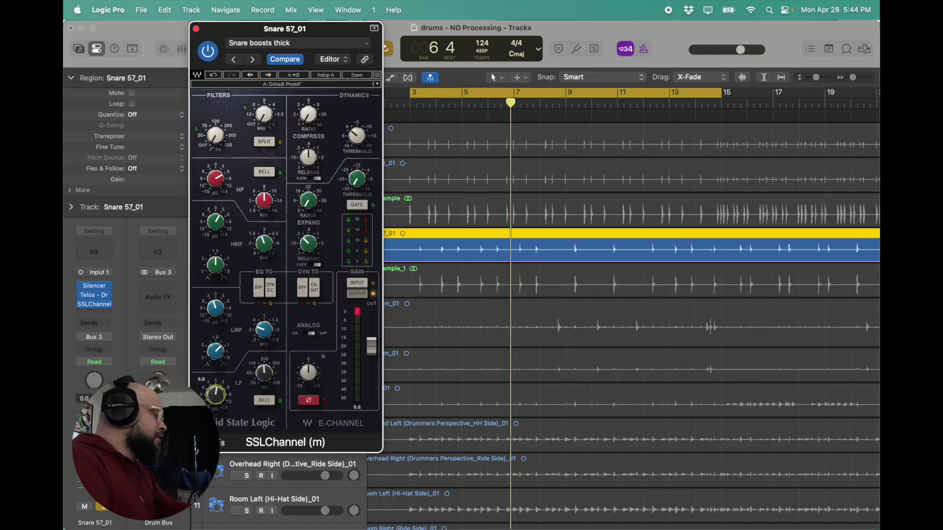
pyautogui.press('space')
pyautogui.moveTo(217, 398); pyautogui.dragTo(199, 291)
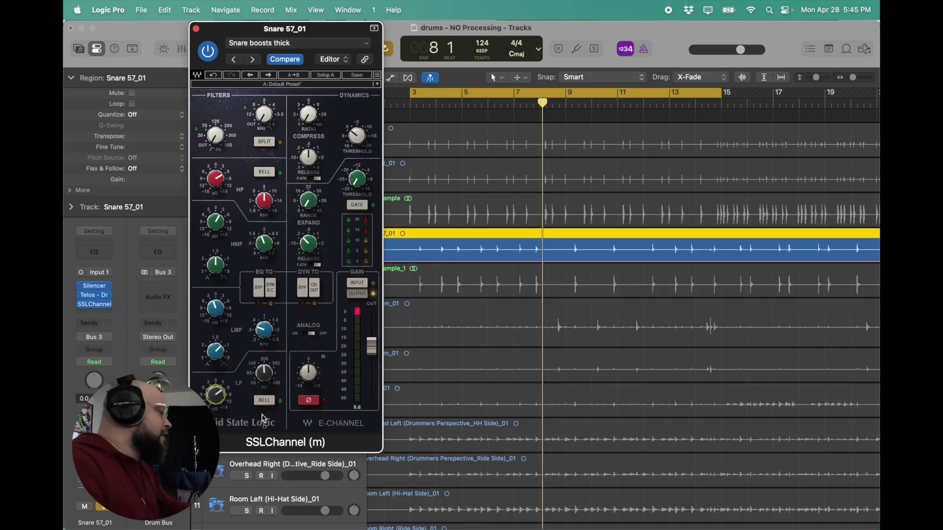
pyautogui.click(196, 29)
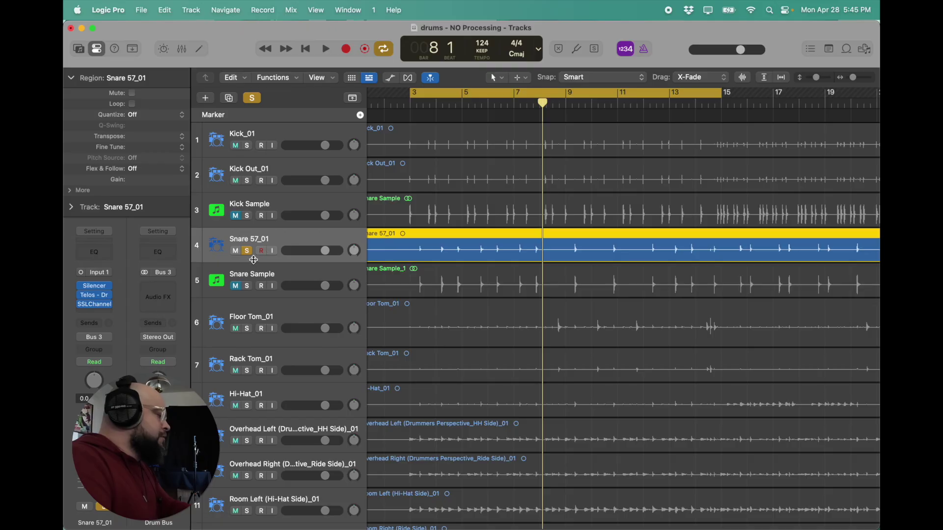
# - Unsolo Snare 57_01, unmute and solo Kick Sample, and listen to it briefly
pyautogui.click(247, 251)
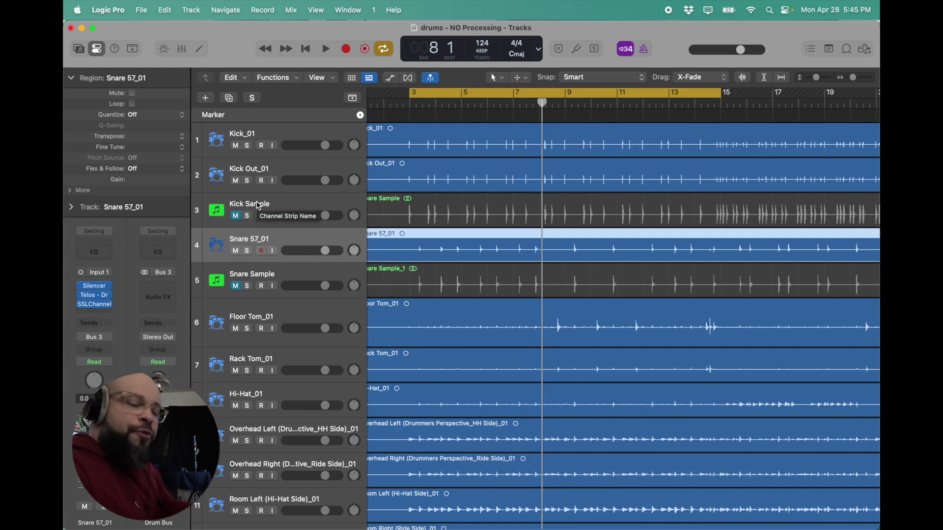
pyautogui.hscroll(2, 238, 219)
pyautogui.click(236, 216)
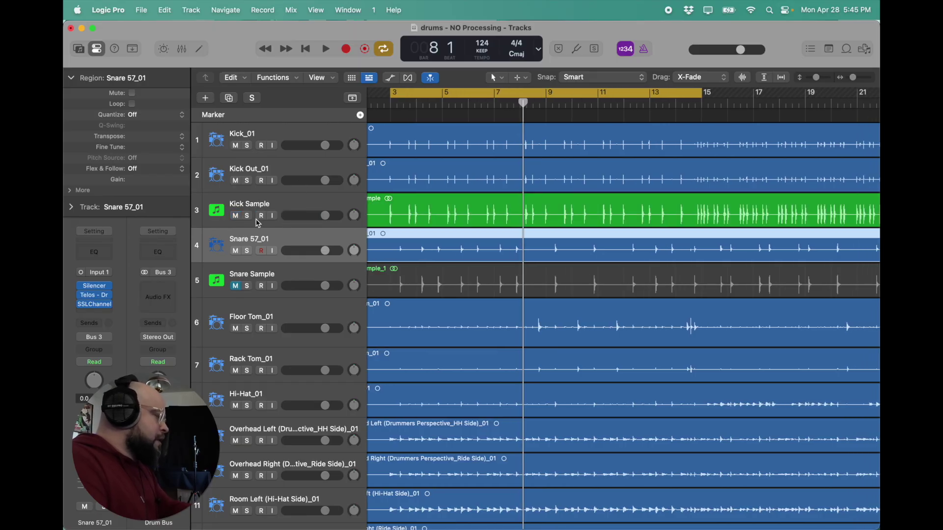
pyautogui.click(247, 216)
pyautogui.press('space')
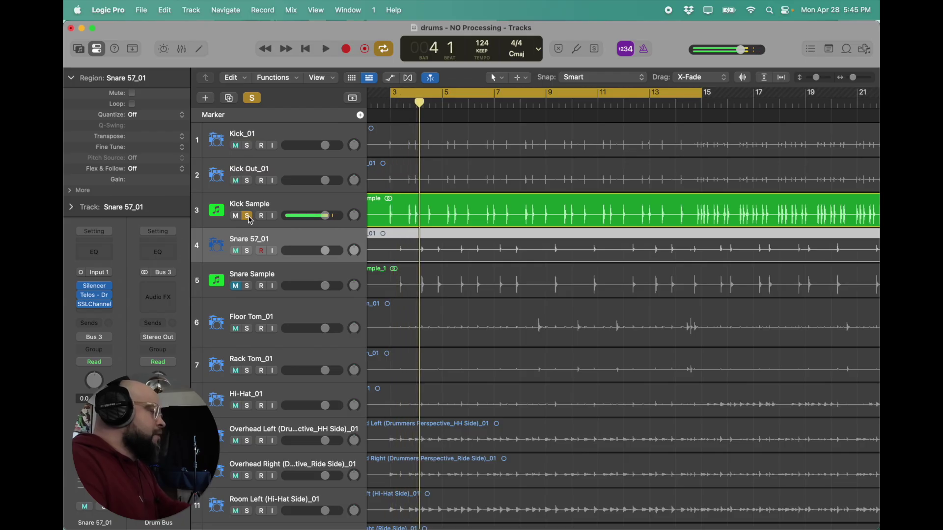
pyautogui.hscroll(-3, 250, 219)
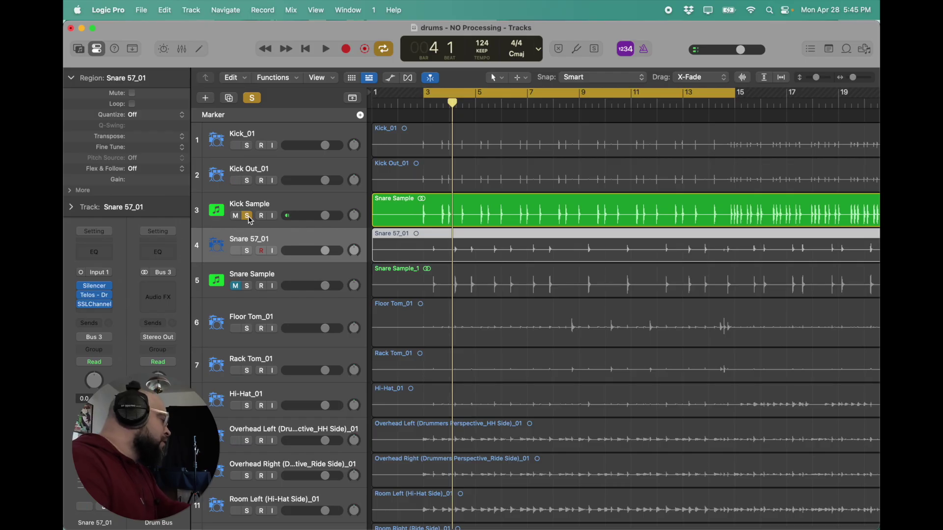
# - Pull the volumes of Kick Sample, Kick Out_01 and Kick_01 all the way down to -∞ dB
pyautogui.moveTo(330, 221); pyautogui.dragTo(292, 221)
pyautogui.scroll(-1, 291, 221)
pyautogui.moveTo(325, 167); pyautogui.dragTo(286, 166)
pyautogui.moveTo(326, 131); pyautogui.dragTo(299, 131)
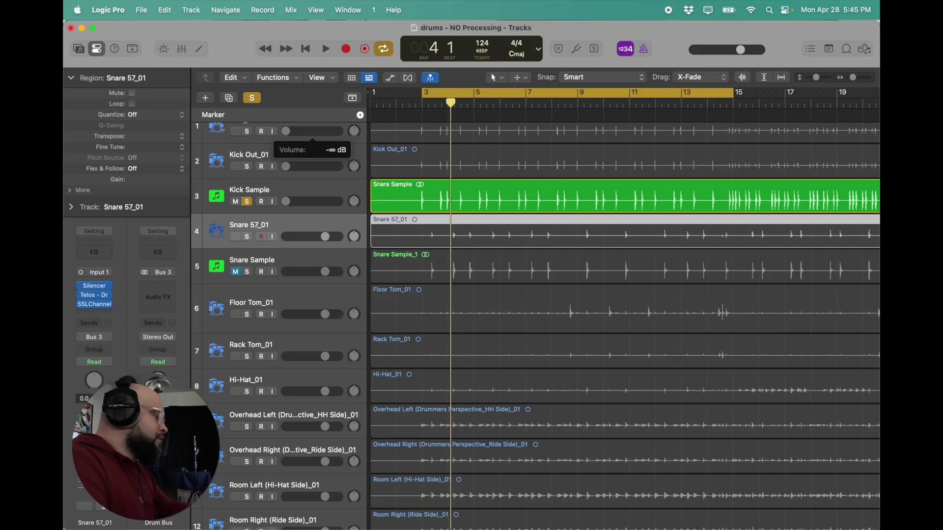
pyautogui.scroll(1, 251, 148)
# - Solo Kick_01 and Kick Out_01, and during playback raise Kick_01 highest, with Kick Out_01 and Kick Sample well below it
pyautogui.click(248, 146)
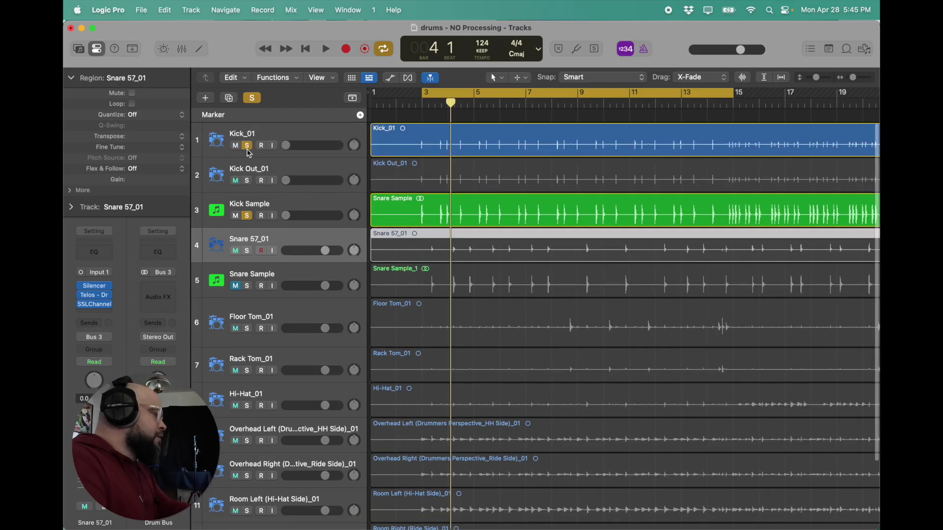
pyautogui.click(247, 181)
pyautogui.press('space')
pyautogui.moveTo(285, 145); pyautogui.dragTo(309, 146)
pyautogui.moveTo(286, 181); pyautogui.dragTo(296, 180)
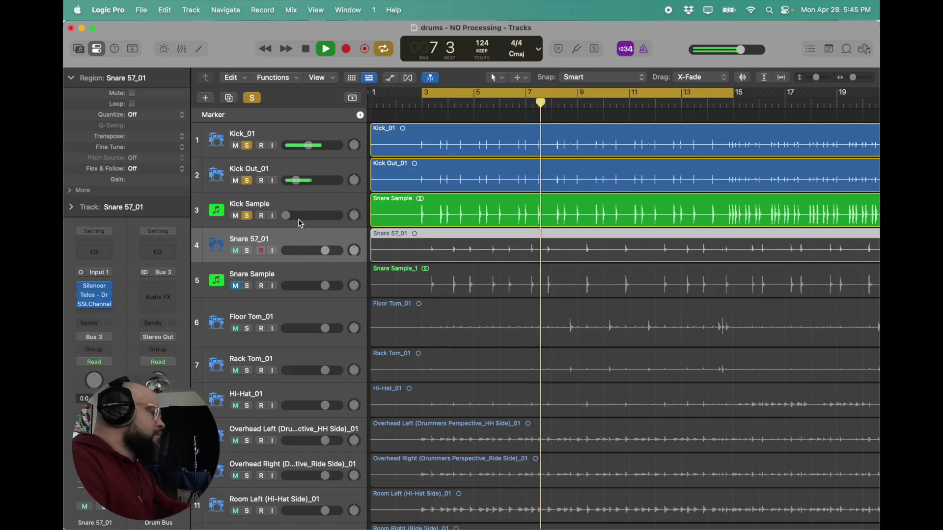
pyautogui.moveTo(287, 216); pyautogui.dragTo(298, 215)
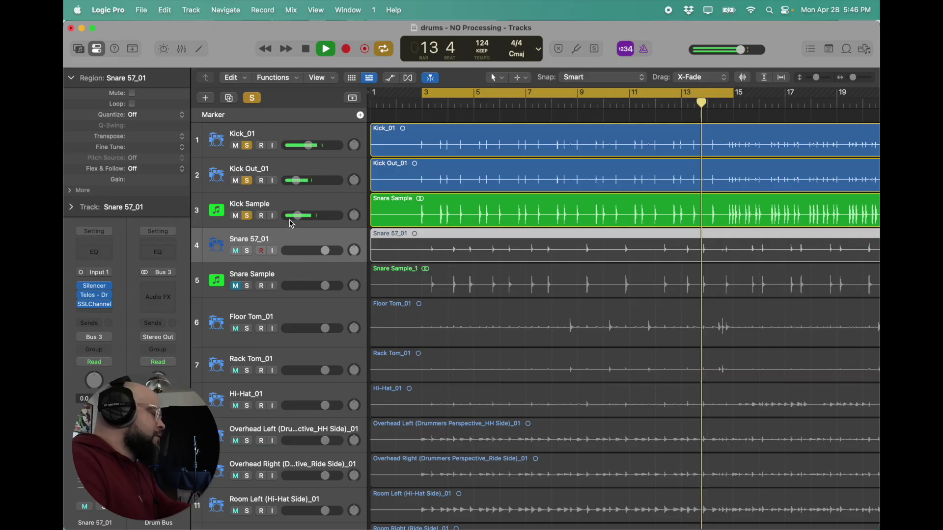
# - Clear the kick solos during playback and solo Snare 57_01 together with Snare Sample
pyautogui.keyDown('alt'); pyautogui.click(237, 251); pyautogui.keyUp('alt')
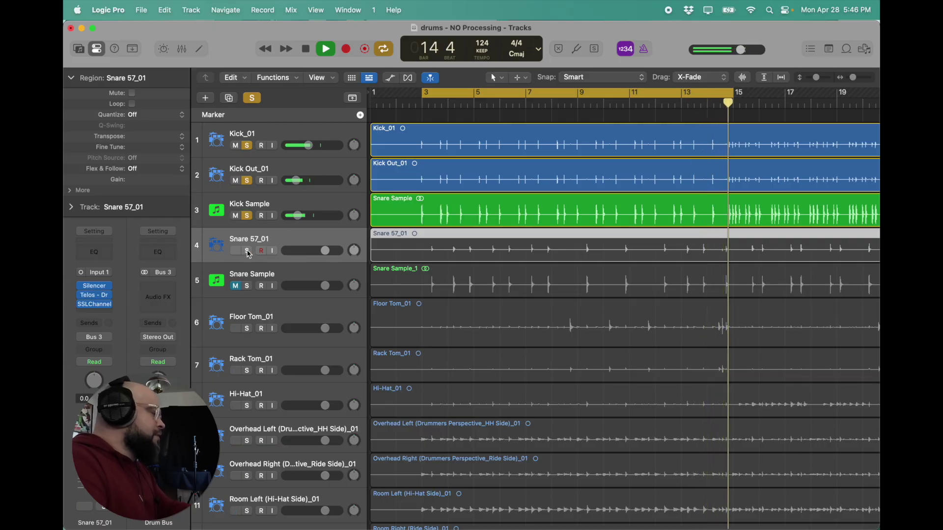
pyautogui.click(247, 251)
pyautogui.click(252, 98)
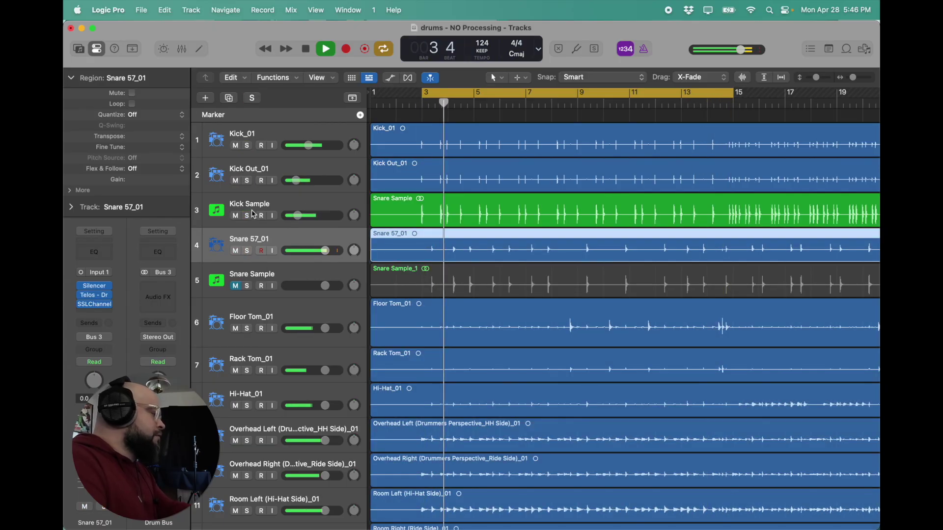
pyautogui.click(247, 286)
pyautogui.click(248, 251)
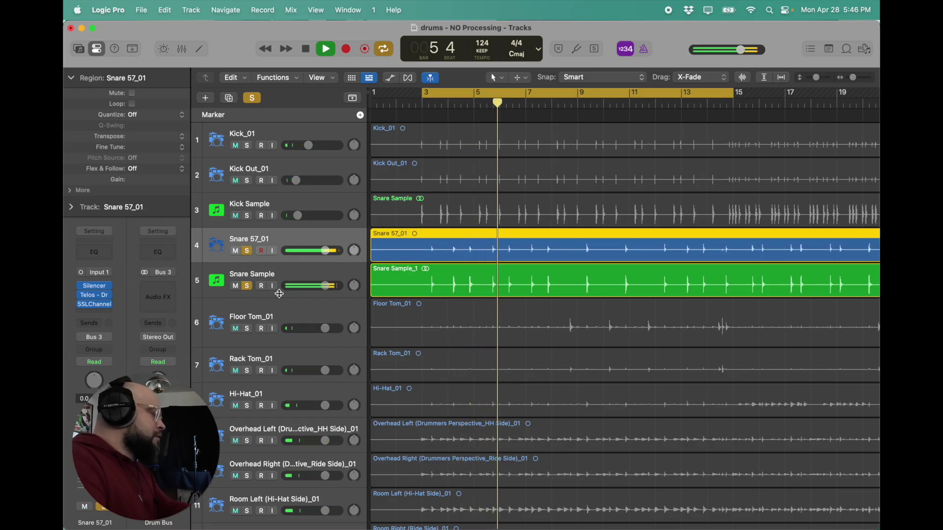
# - Leave only Snare Sample soloed, lower its volume slightly during playback, and stop
pyautogui.click(247, 251)
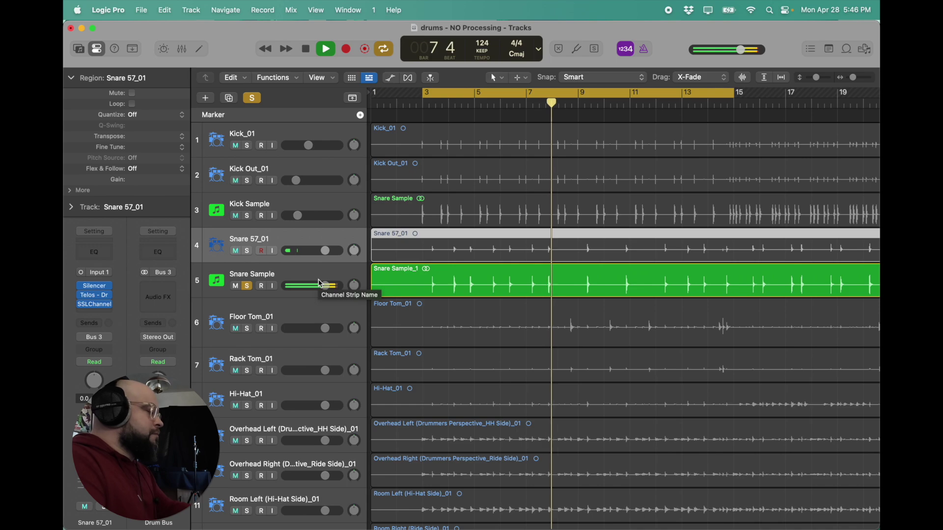
pyautogui.moveTo(321, 284); pyautogui.dragTo(317, 286)
pyautogui.press('space')
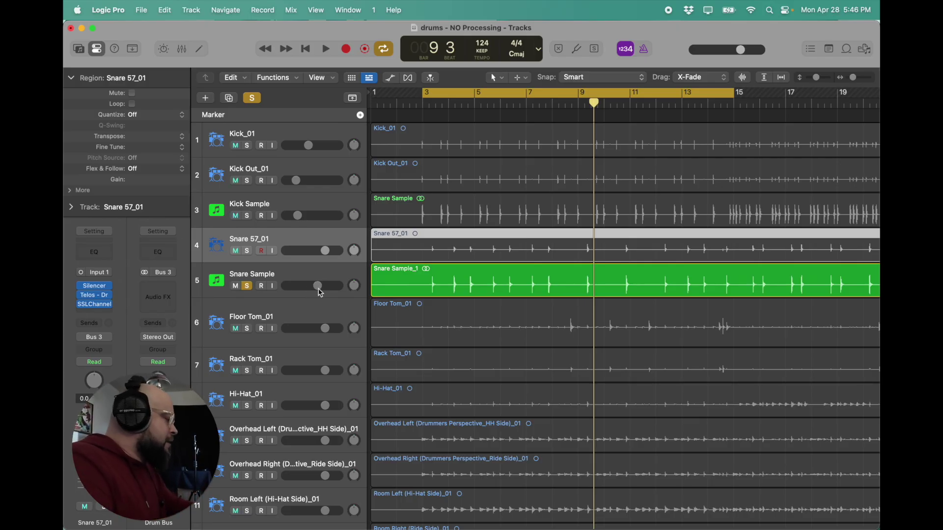
# - Solo Snare 57_01 and all three kick tracks, and unsolo Snare Sample
pyautogui.click(247, 251)
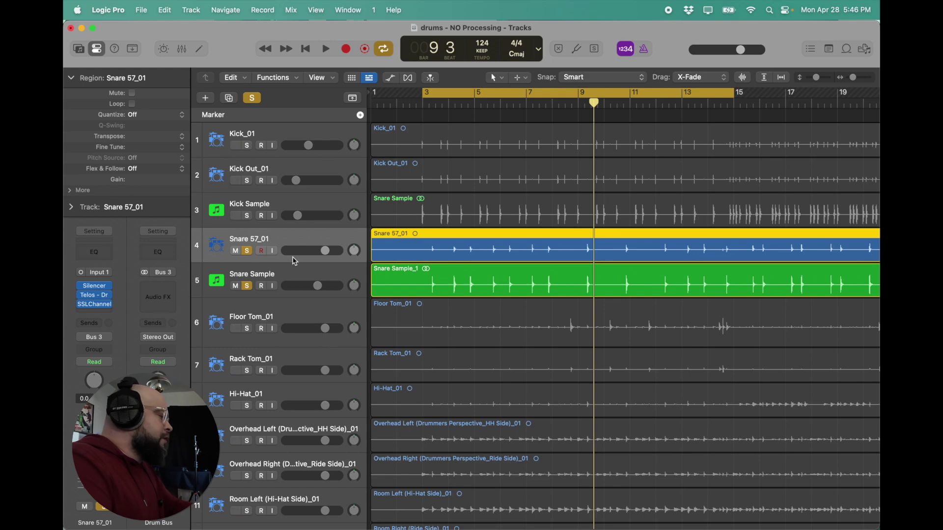
pyautogui.click(247, 217)
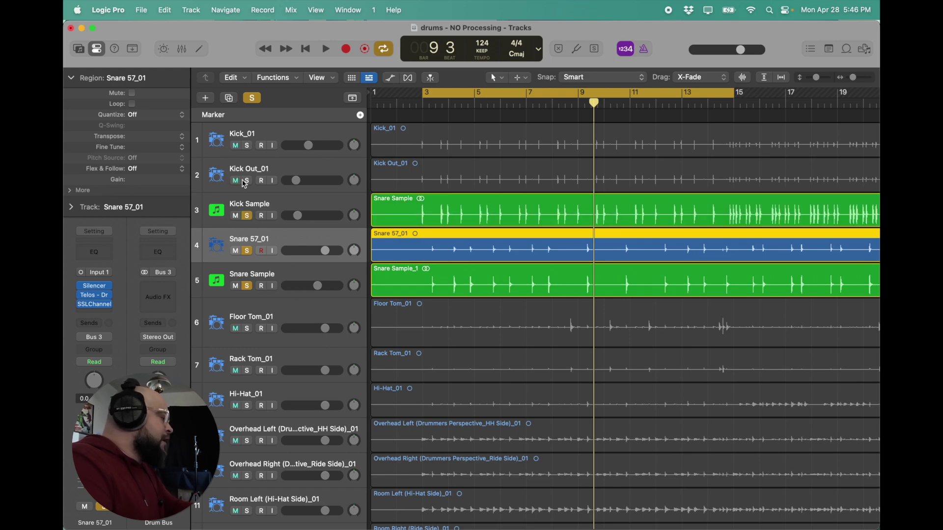
pyautogui.click(247, 181)
pyautogui.click(247, 146)
pyautogui.click(247, 287)
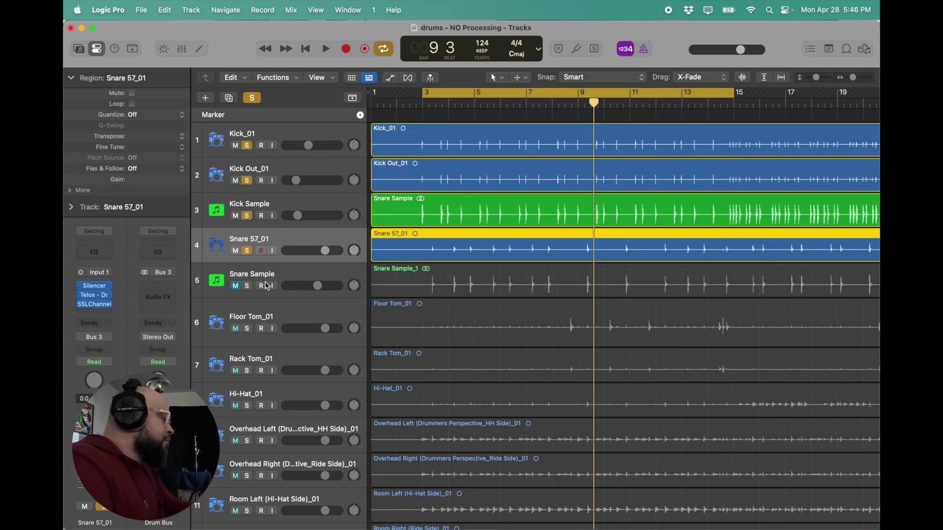
# - Pull Snare 57_01 down to -∞ dB, start playback and raise it to about -10.8 dB against the kicks
pyautogui.moveTo(324, 250); pyautogui.dragTo(320, 251)
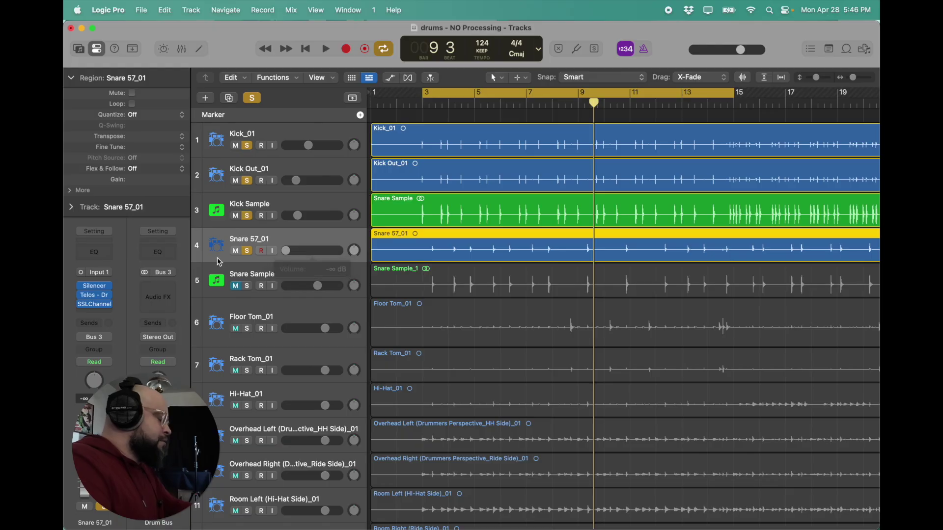
pyautogui.press('space')
pyautogui.moveTo(285, 250); pyautogui.dragTo(305, 251)
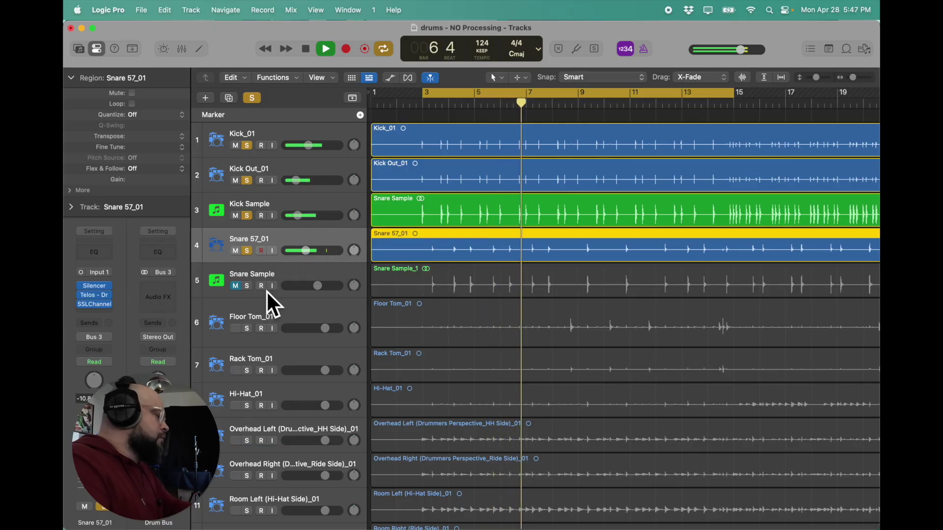
# - Pull Snare Sample down to silence, solo it and raise it to about -14.4 dB against the kicks and Snare 57_01
pyautogui.moveTo(317, 286); pyautogui.dragTo(258, 302)
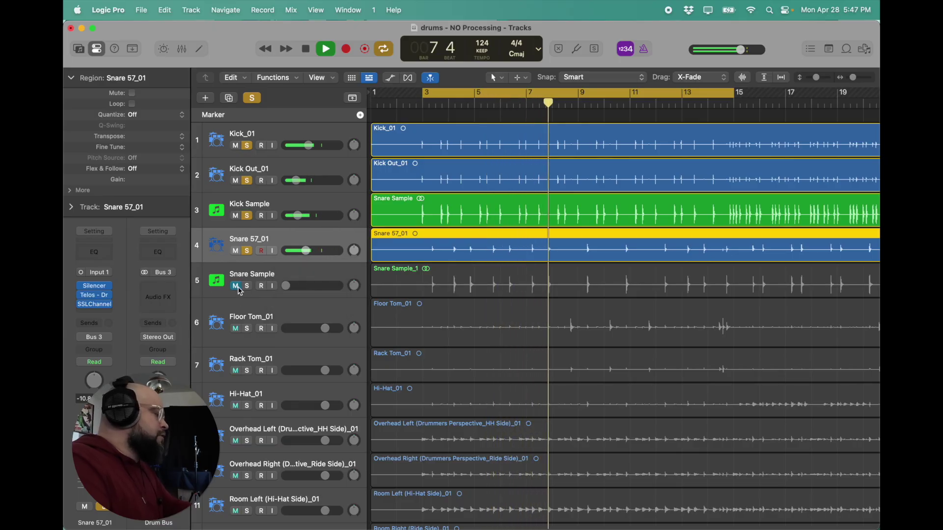
pyautogui.click(248, 286)
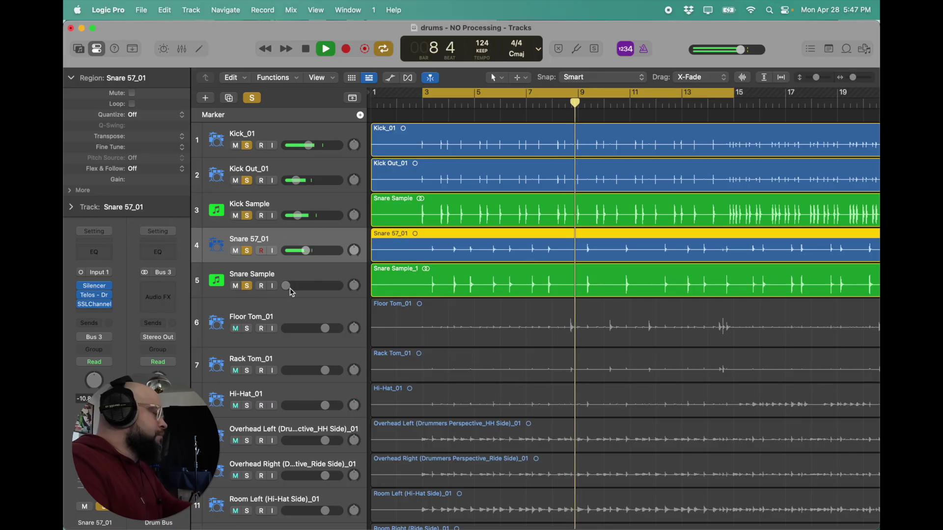
pyautogui.moveTo(286, 285); pyautogui.dragTo(301, 286)
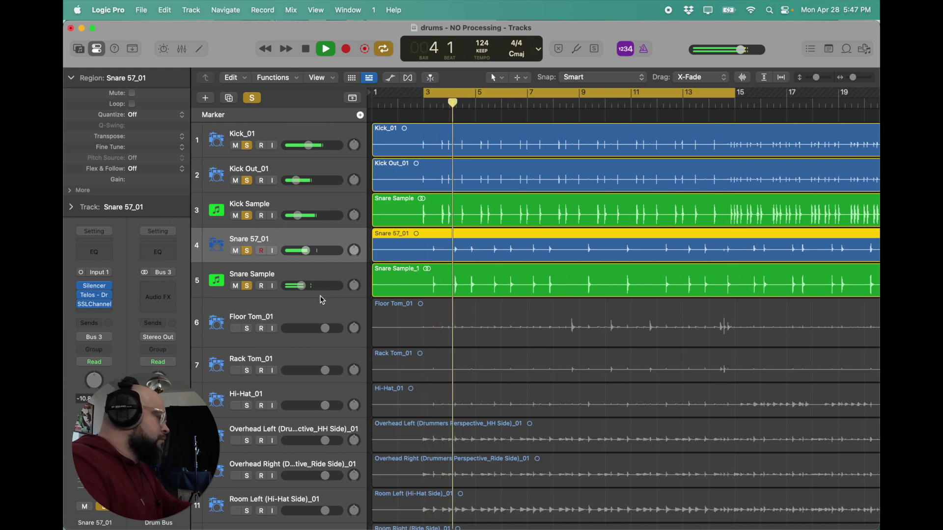
pyautogui.press('space')
pyautogui.click(302, 288)
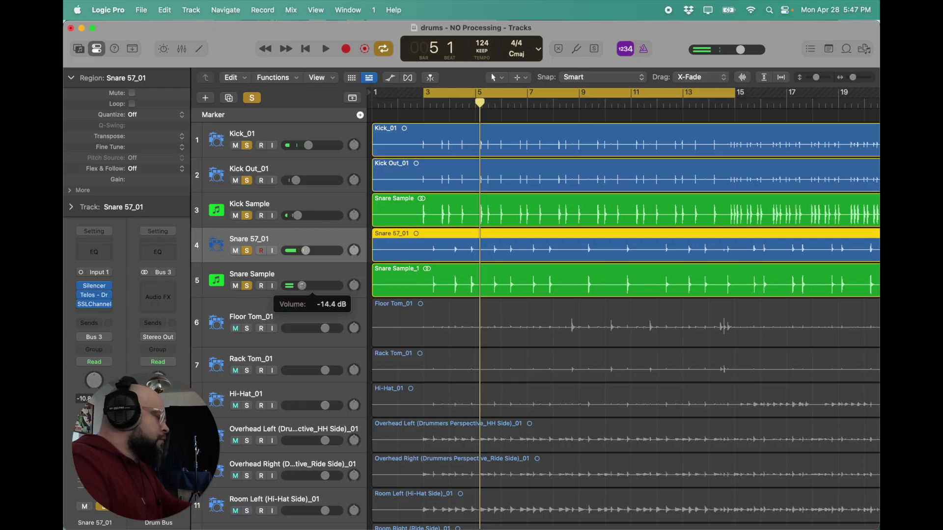
# - Raise the Snare Sample volume slightly more and audition it with the kicks and Snare 57_01
pyautogui.moveTo(303, 288); pyautogui.dragTo(307, 288)
pyautogui.press('space')
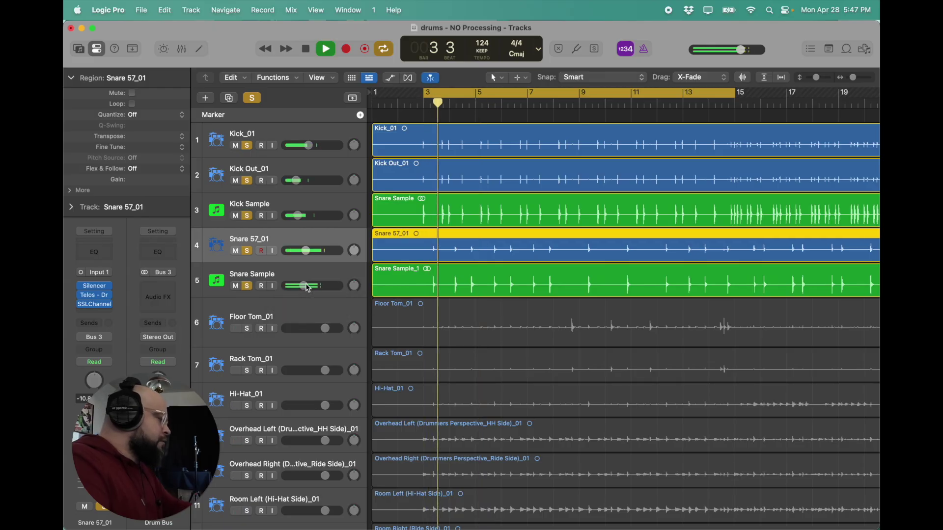
pyautogui.press('space')
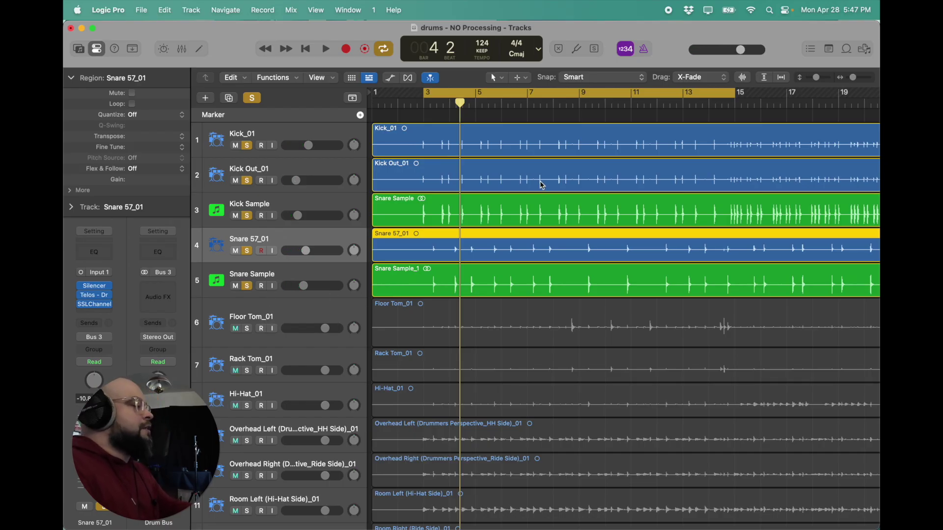
pyautogui.click(604, 96)
pyautogui.moveTo(576, 100)
pyautogui.mouseDown()
pyautogui.moveTo(634, 117)
pyautogui.moveTo(622, 115)
pyautogui.mouseUp()
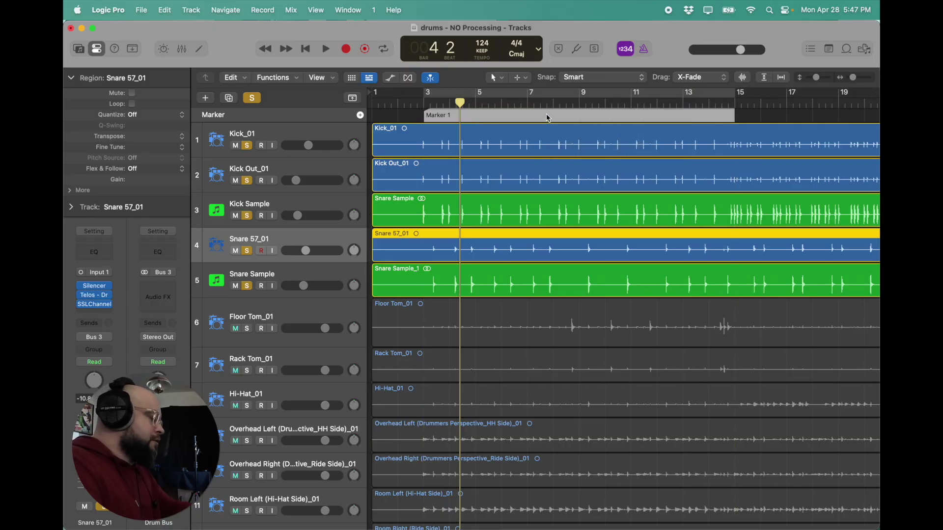
pyautogui.press('super+z')
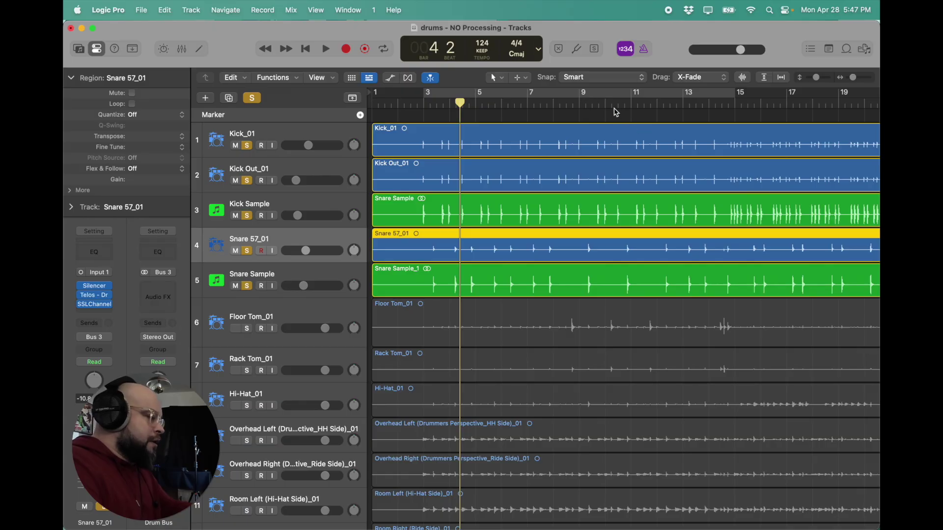
# - Set the cycle range to run from about bar 8 to bar 15
pyautogui.moveTo(588, 97); pyautogui.dragTo(740, 111)
pyautogui.moveTo(579, 95); pyautogui.dragTo(560, 97)
# - Pan Floor Tom_01 to +49 and Rack Tom_01 partway to the opposite side
pyautogui.click(265, 311)
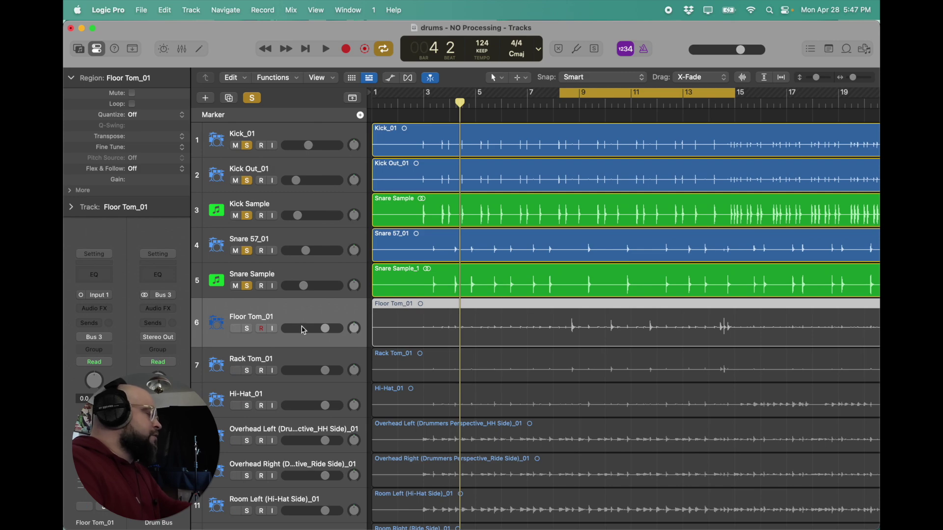
pyautogui.click(358, 329)
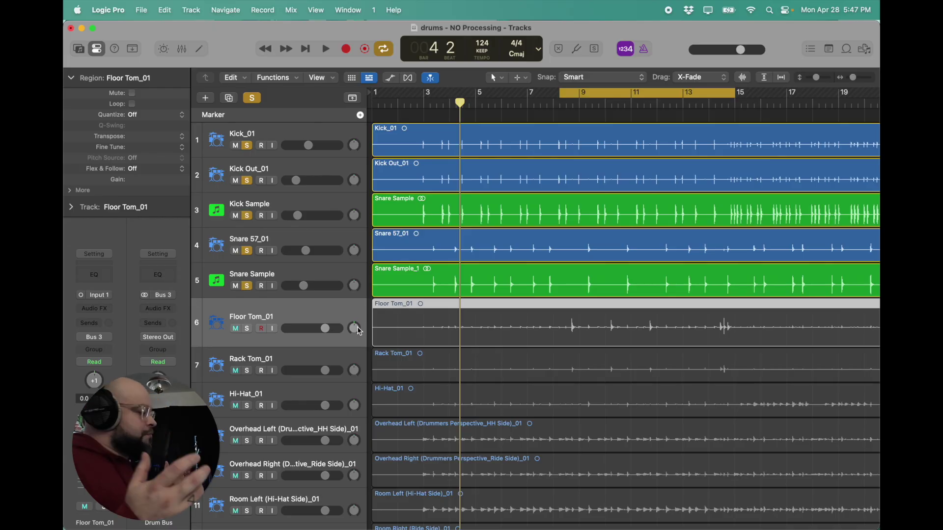
pyautogui.moveTo(359, 331)
pyautogui.mouseDown()
pyautogui.moveTo(359, 319)
pyautogui.moveTo(357, 342)
pyautogui.mouseUp()
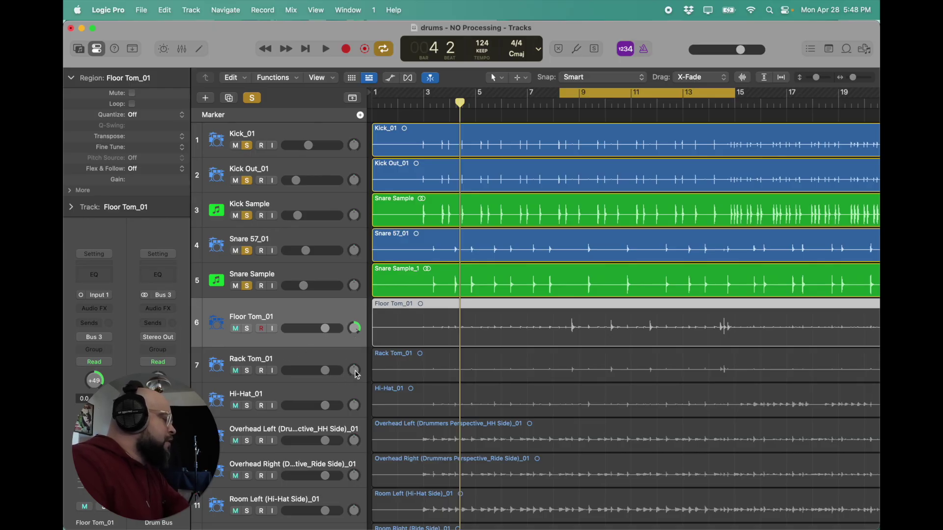
pyautogui.moveTo(355, 372); pyautogui.dragTo(355, 382)
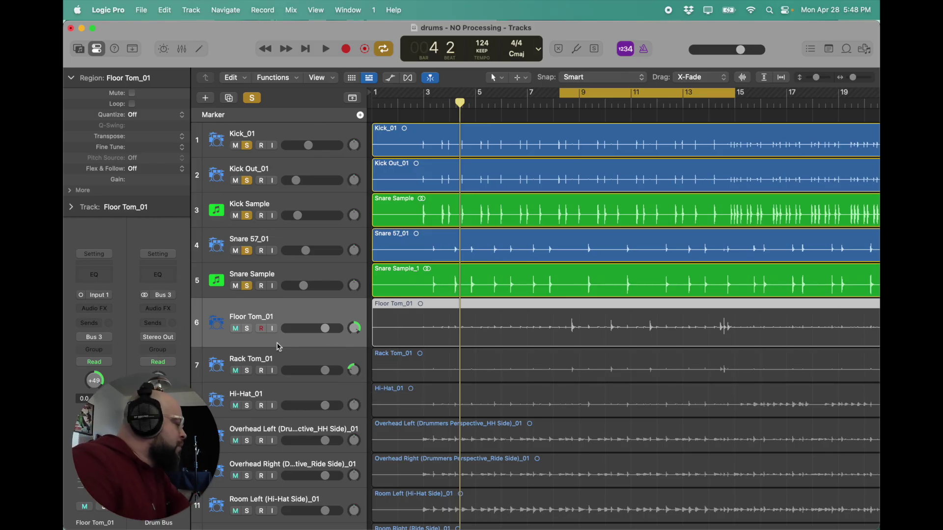
# - Clear all solos, solo Floor Tom_01 and lower its volume to about -2.3 dB during playback
pyautogui.click(253, 100)
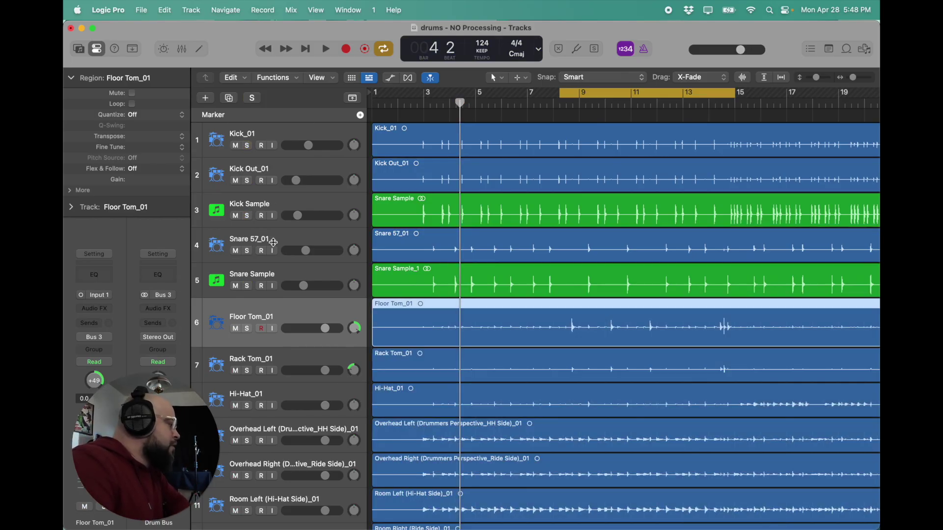
pyautogui.click(246, 329)
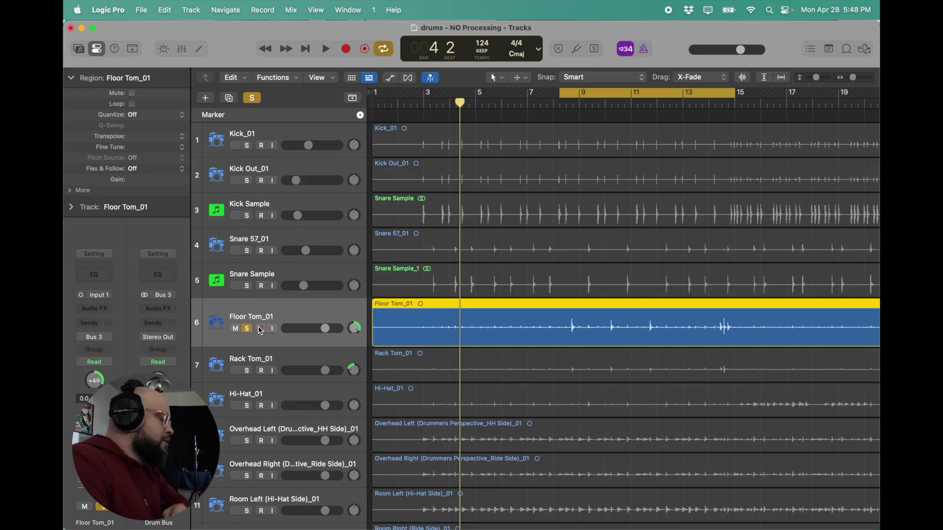
pyautogui.press('space')
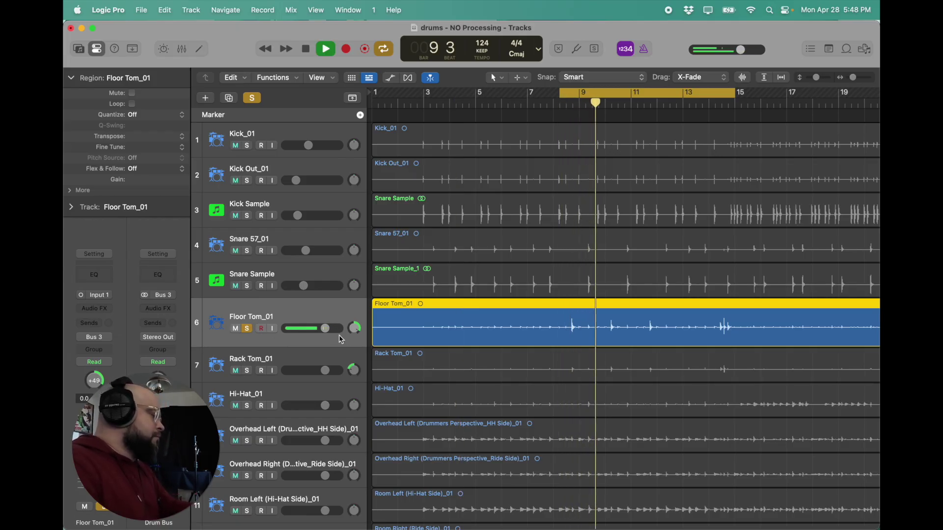
pyautogui.moveTo(325, 328); pyautogui.dragTo(318, 335)
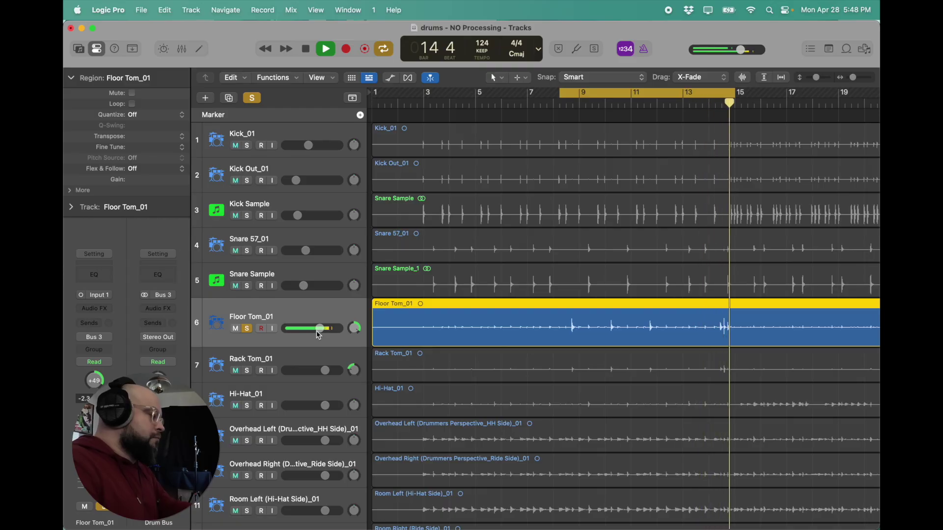
pyautogui.press('space')
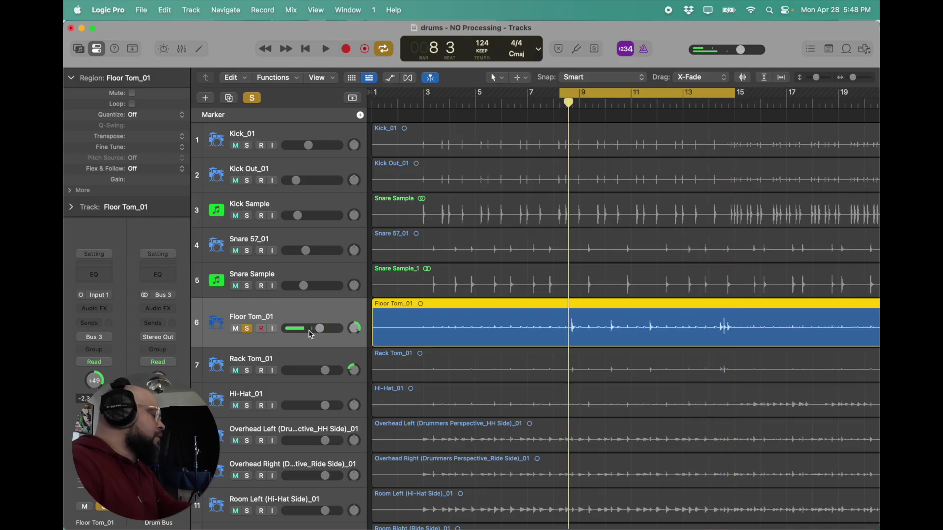
# - Insert a mono Silencer on Floor Tom_01 in floor tom mode and lower its threshold to about -18 dB during playback
pyautogui.click(97, 314)
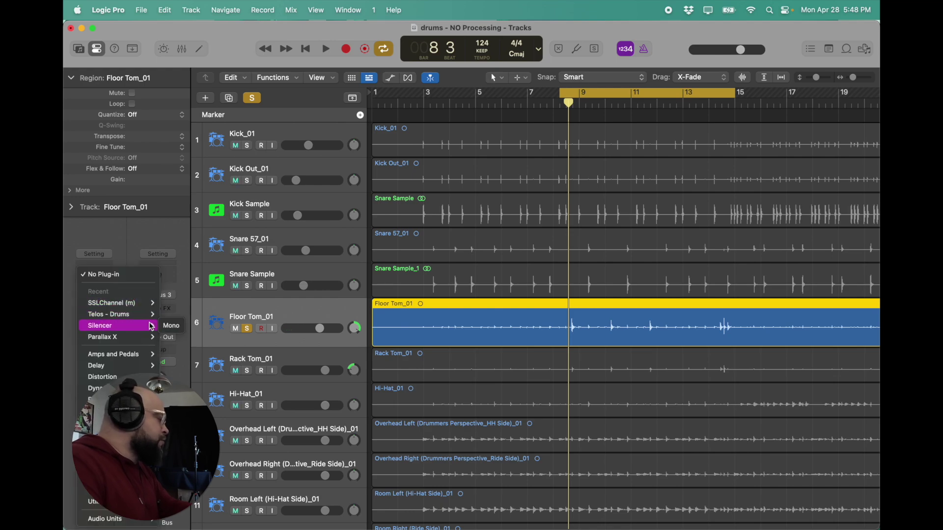
pyautogui.click(167, 328)
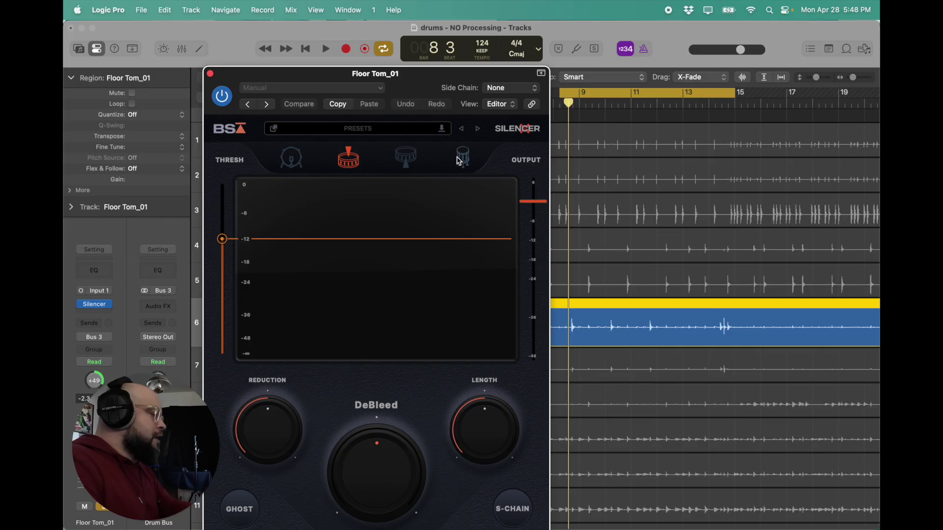
pyautogui.click(460, 159)
pyautogui.press('space')
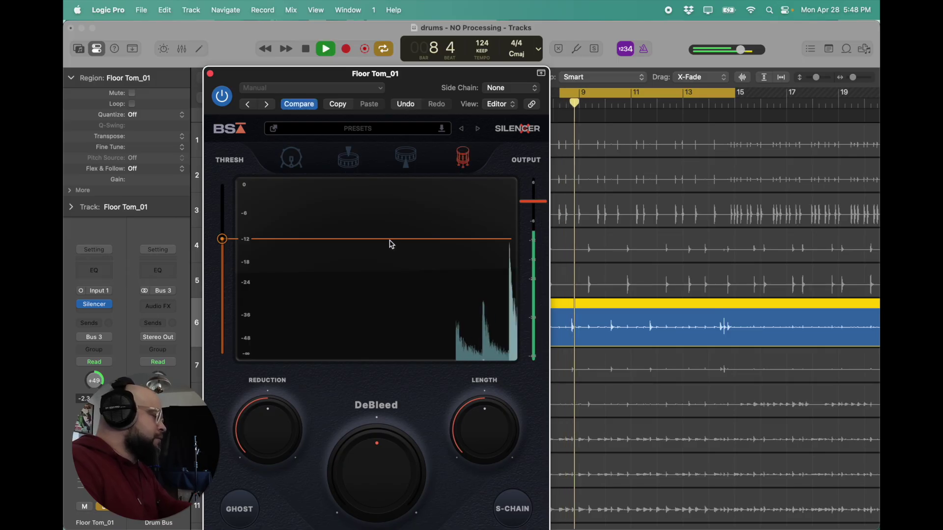
pyautogui.moveTo(222, 240); pyautogui.dragTo(222, 262)
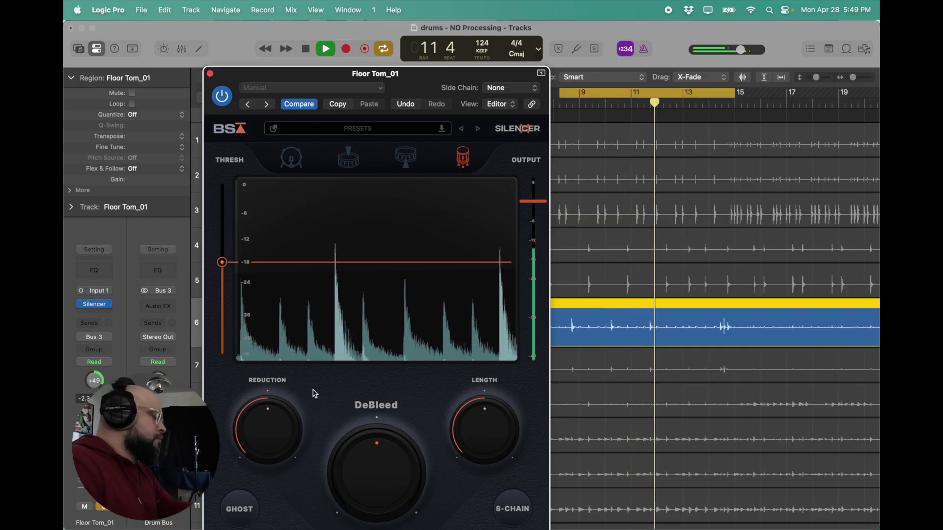
pyautogui.press('space')
# - Lengthen Silencer's gate slightly beyond 1000 ms and raise DeBleed a little while auditioning the floor tom
pyautogui.moveTo(461, 451)
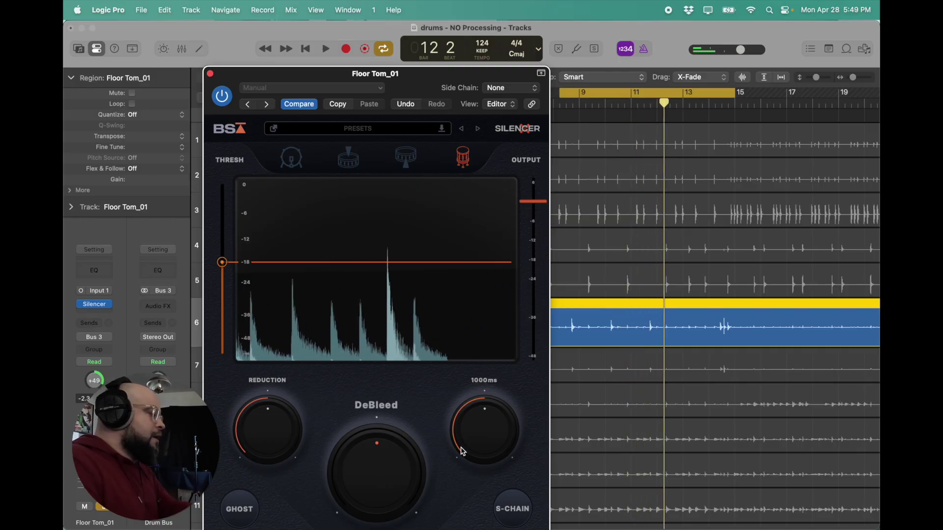
pyautogui.moveTo(489, 450); pyautogui.dragTo(488, 436)
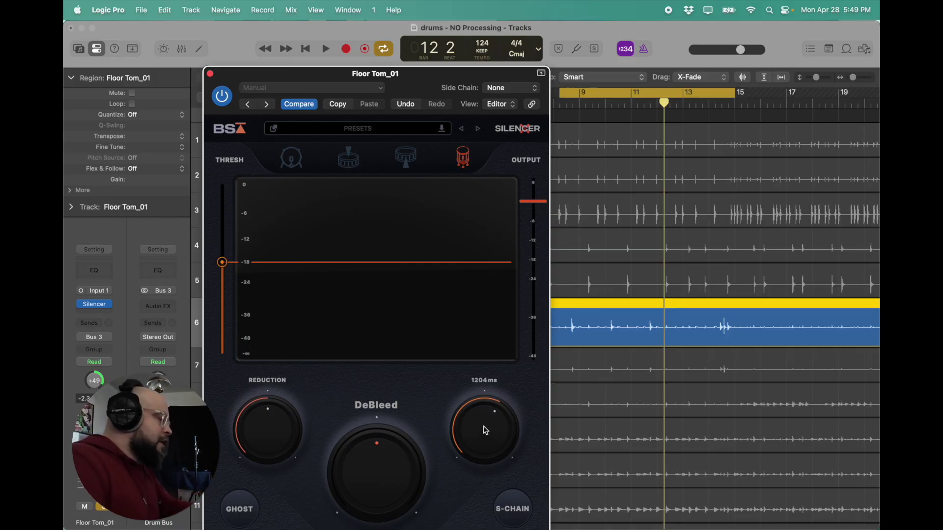
pyautogui.press('space')
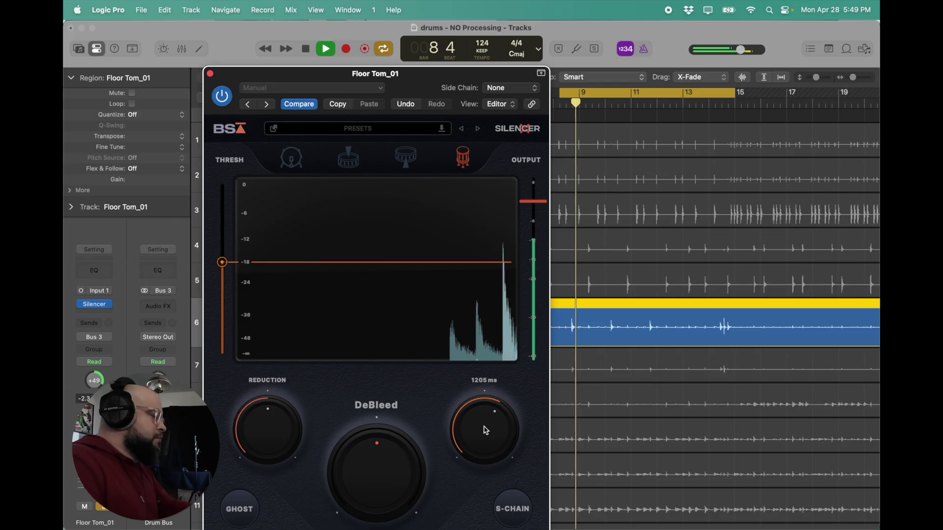
pyautogui.moveTo(486, 431); pyautogui.dragTo(490, 457)
pyautogui.moveTo(386, 470)
pyautogui.moveTo(386, 470); pyautogui.dragTo(387, 445)
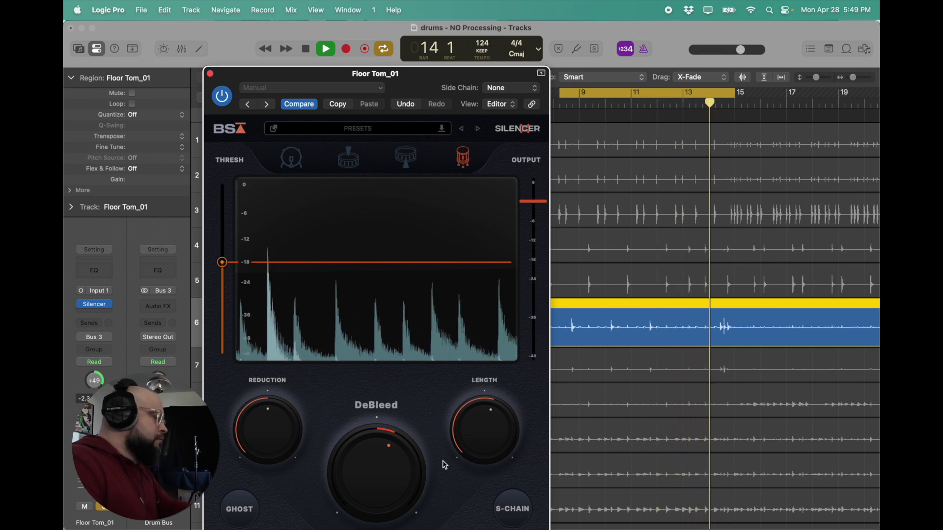
pyautogui.press('space')
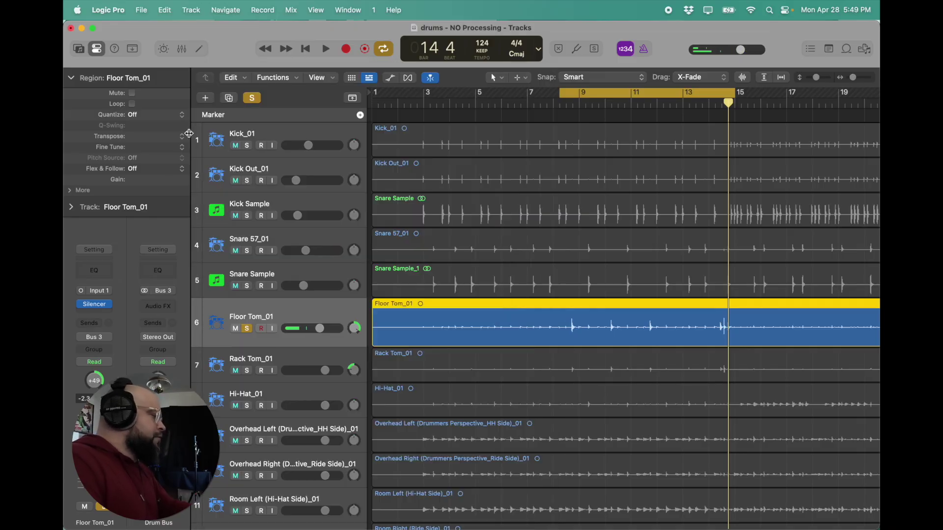
# - Insert a mono Telos Drums after Silencer on Floor Tom_01 and set it to floor tom mode
pyautogui.click(92, 304)
pyautogui.click(96, 314)
pyautogui.moveTo(147, 330)
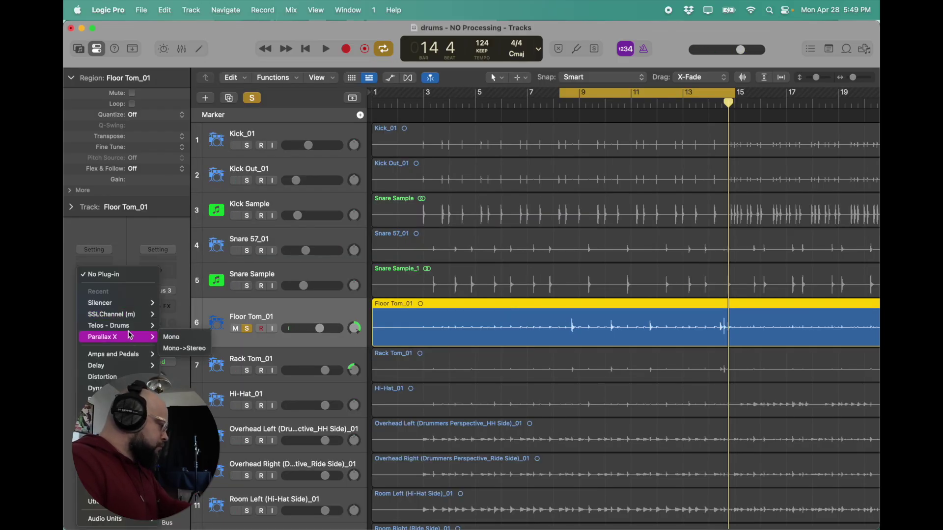
pyautogui.click(172, 330)
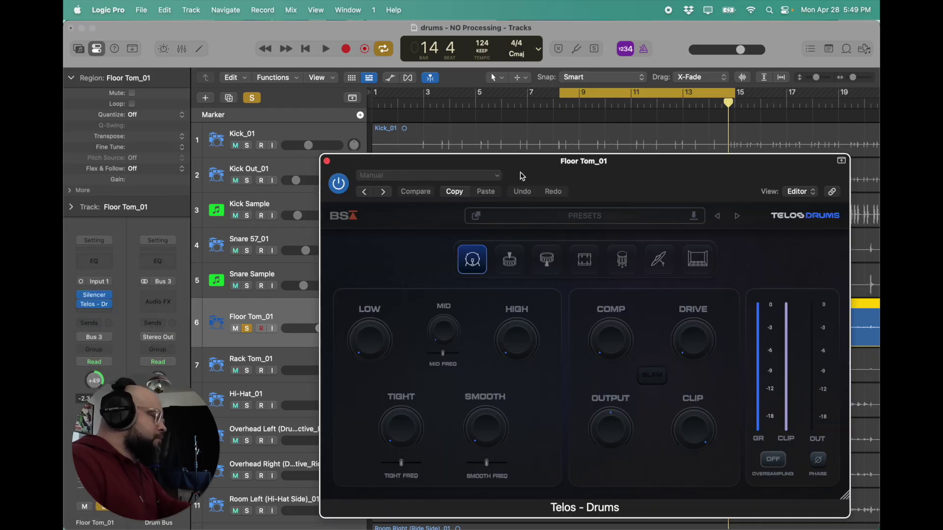
pyautogui.moveTo(522, 176); pyautogui.dragTo(398, 125)
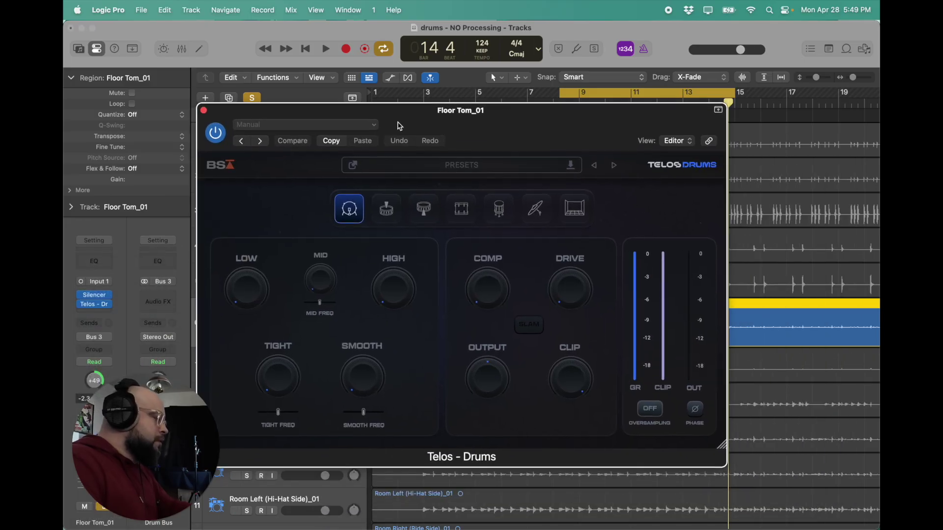
pyautogui.click(504, 217)
pyautogui.click(505, 219)
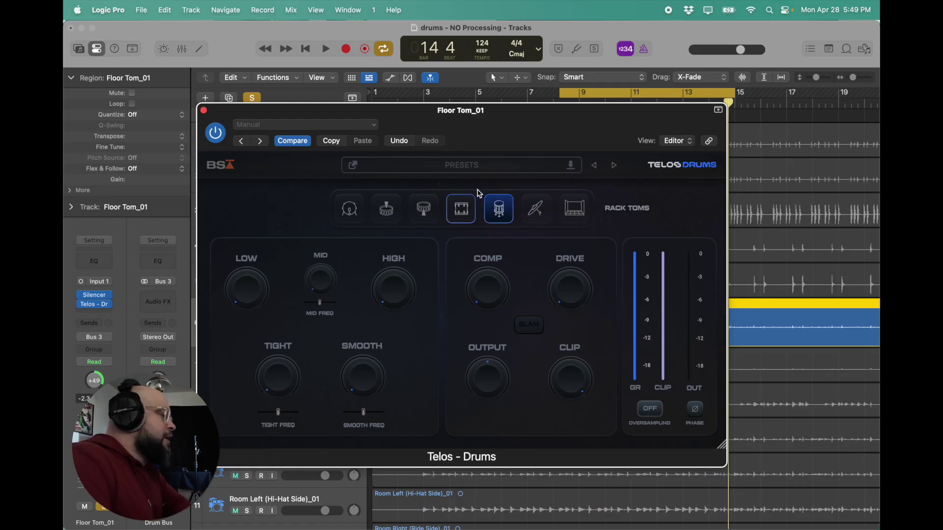
# - Load the Floor Tom Saver preset in Telos Drums and fine-tune its tone settings during playback
pyautogui.click(477, 171)
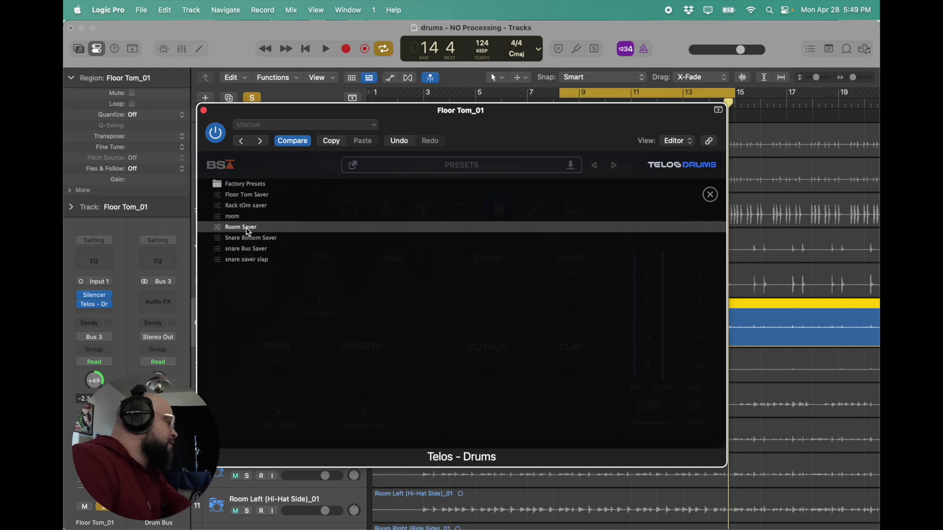
pyautogui.click(247, 195)
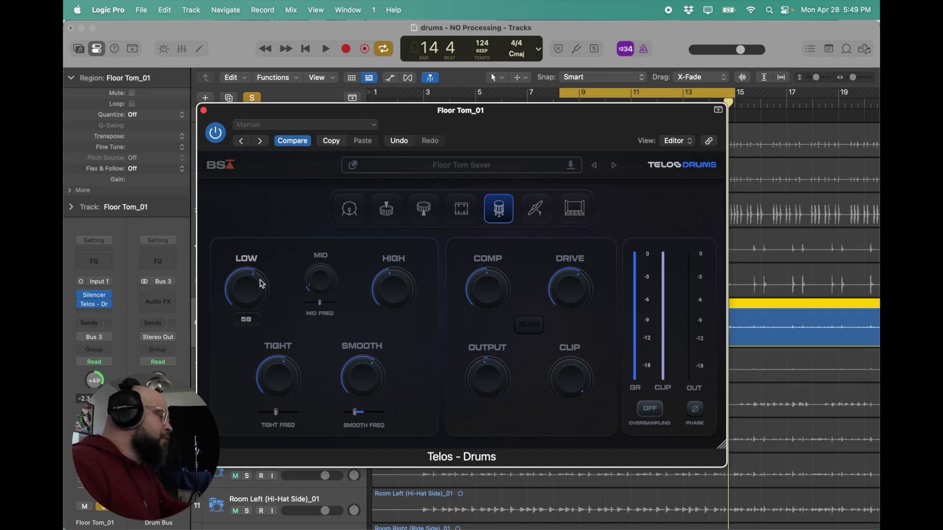
pyautogui.press('space')
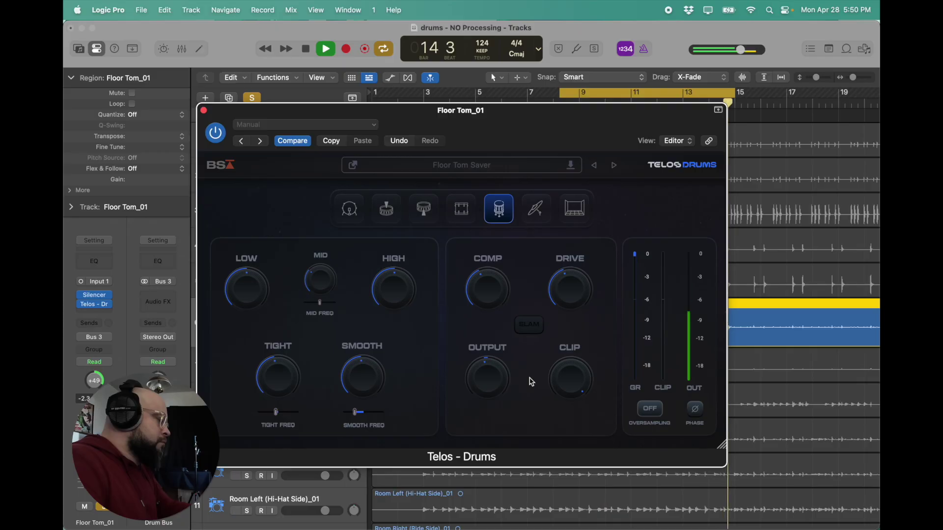
pyautogui.moveTo(319, 309)
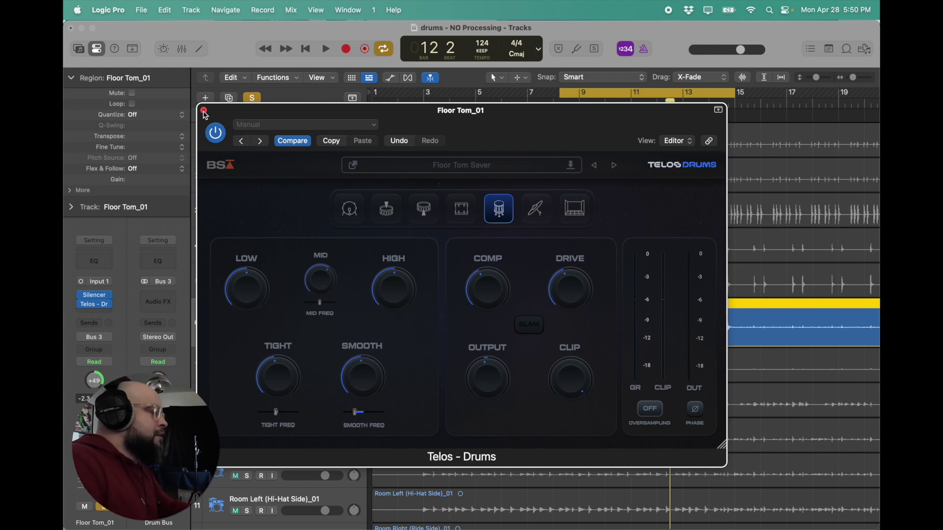
pyautogui.click(205, 111)
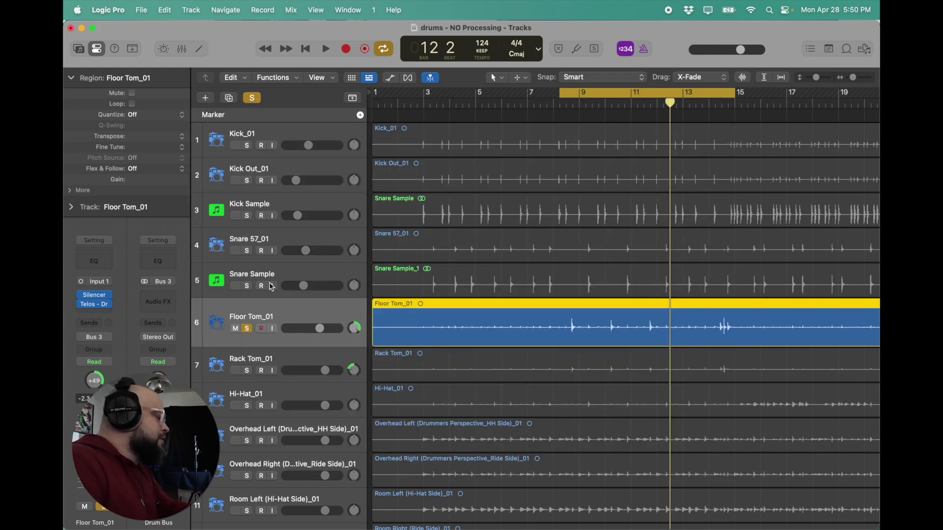
# - Switch the solo from Floor Tom_01 to Rack Tom_01 and insert a mono Silencer on it in tom mode
pyautogui.click(248, 329)
pyautogui.click(268, 357)
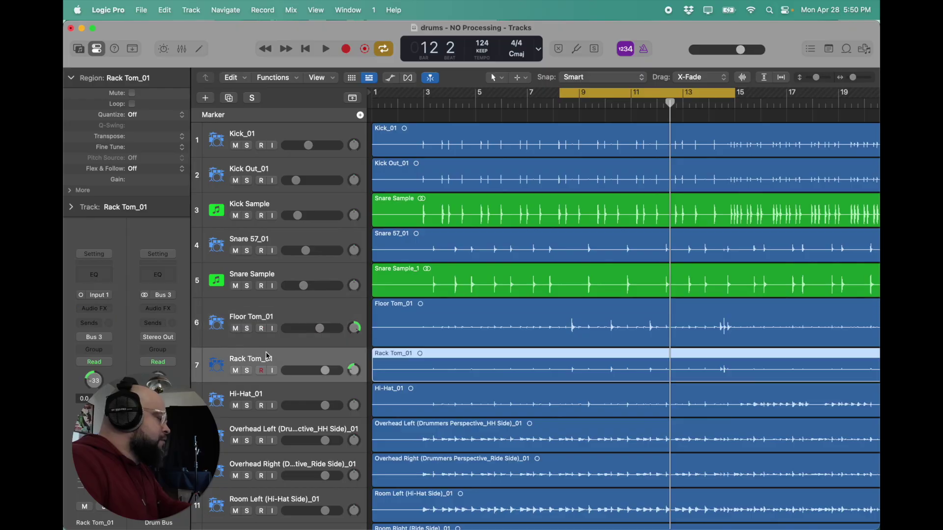
pyautogui.press('s')
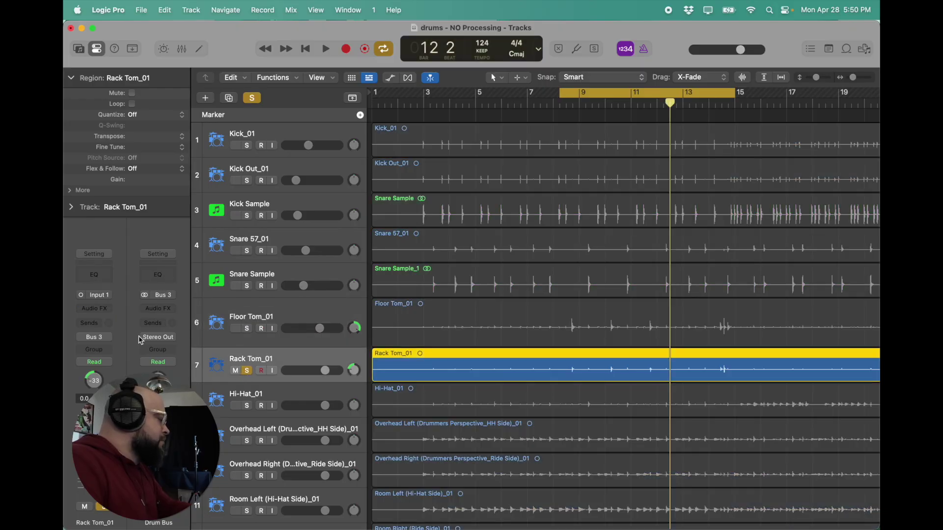
pyautogui.click(94, 308)
pyautogui.moveTo(101, 314)
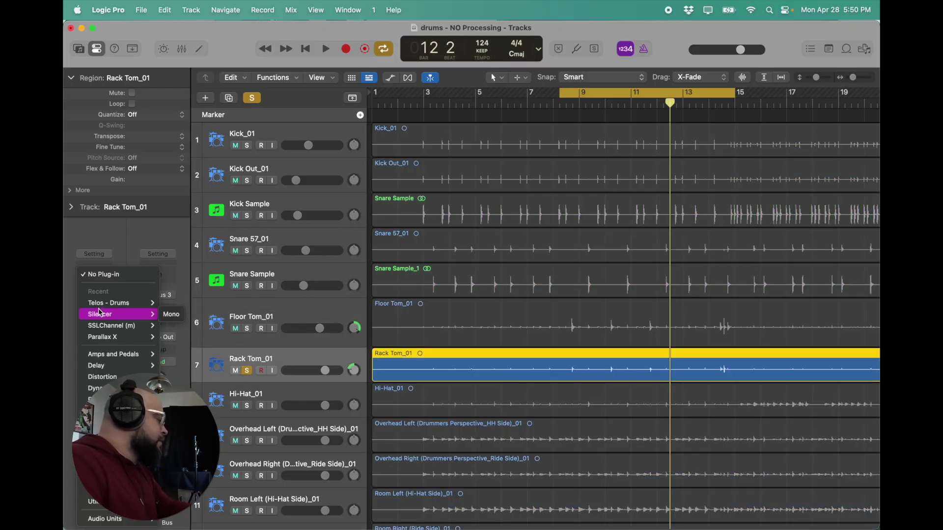
pyautogui.click(175, 318)
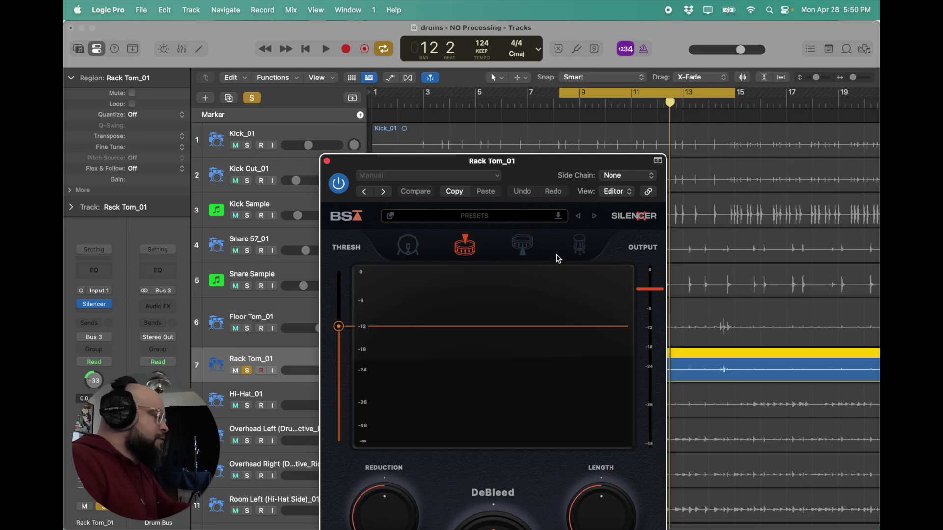
# - During playback, lower Silencer's threshold to about -18 dB, set the length to 1066 ms and raise DeBleed to 16%
pyautogui.press('space')
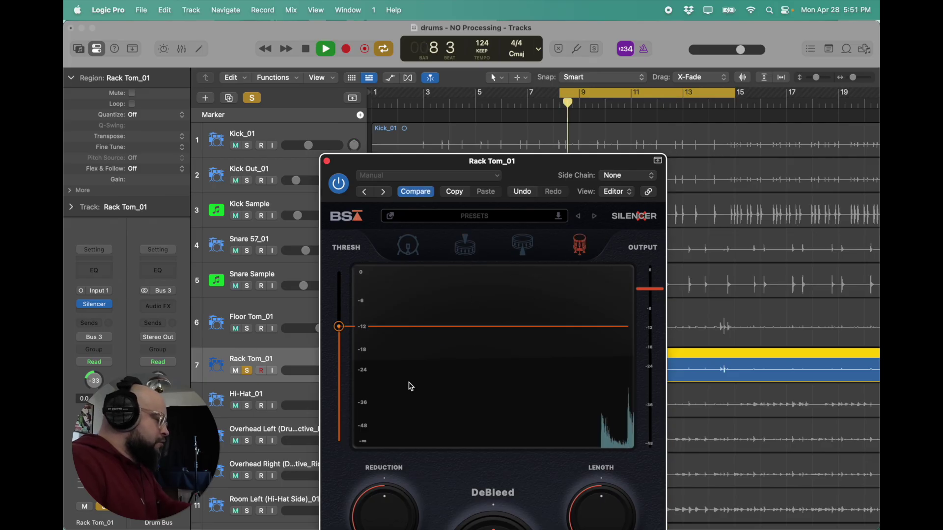
pyautogui.moveTo(342, 330); pyautogui.dragTo(342, 356)
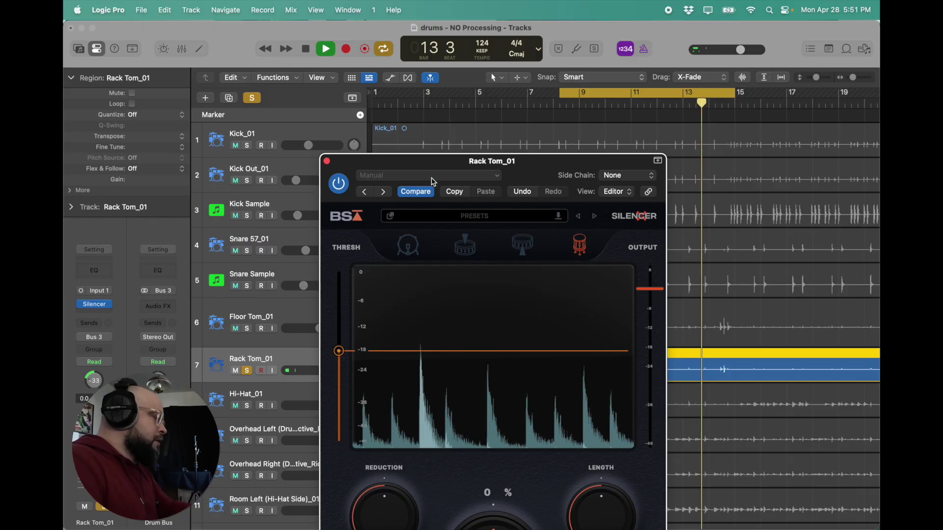
pyautogui.moveTo(433, 160); pyautogui.dragTo(349, 28)
pyautogui.moveTo(521, 386); pyautogui.dragTo(522, 381)
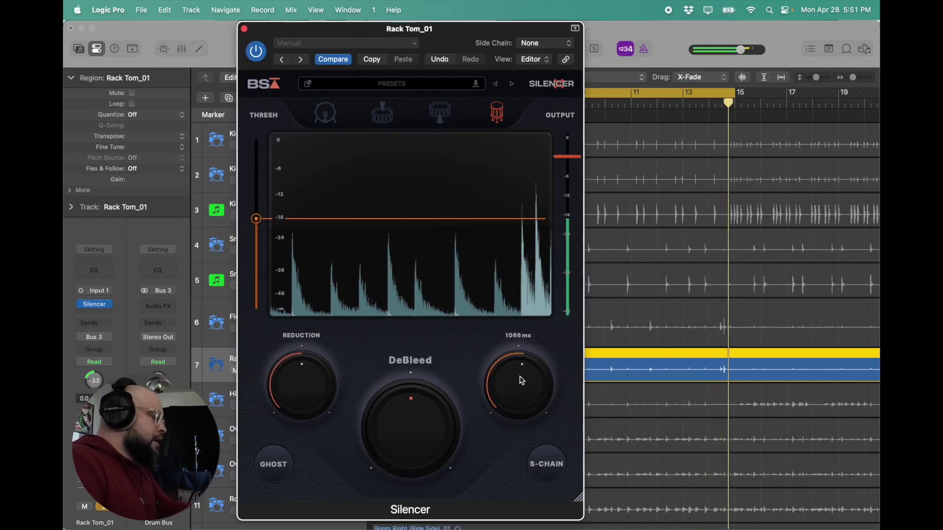
pyautogui.moveTo(411, 436); pyautogui.dragTo(407, 424)
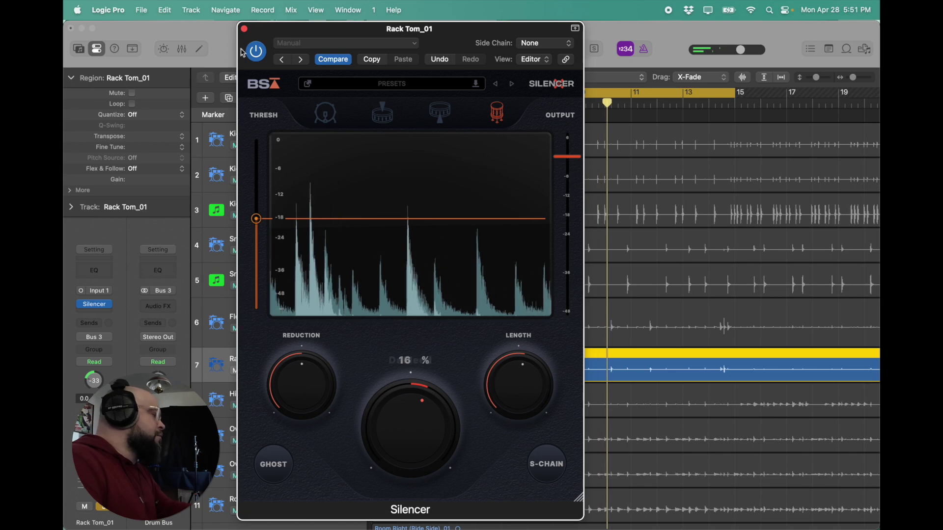
pyautogui.click(244, 29)
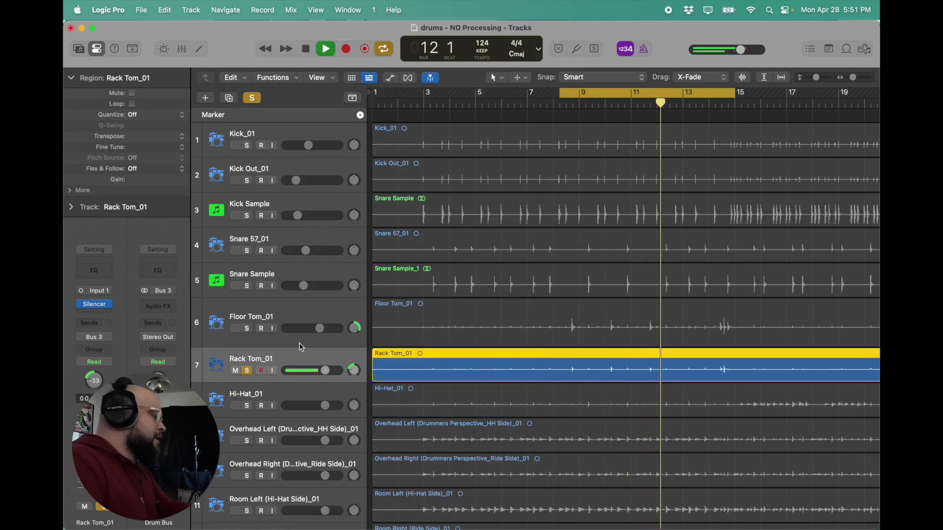
# - Insert a mono Telos Drums after Silencer on Rack Tom_01 and set it to rack tom mode
pyautogui.press('space')
pyautogui.click(94, 316)
pyautogui.moveTo(113, 318)
pyautogui.click(169, 318)
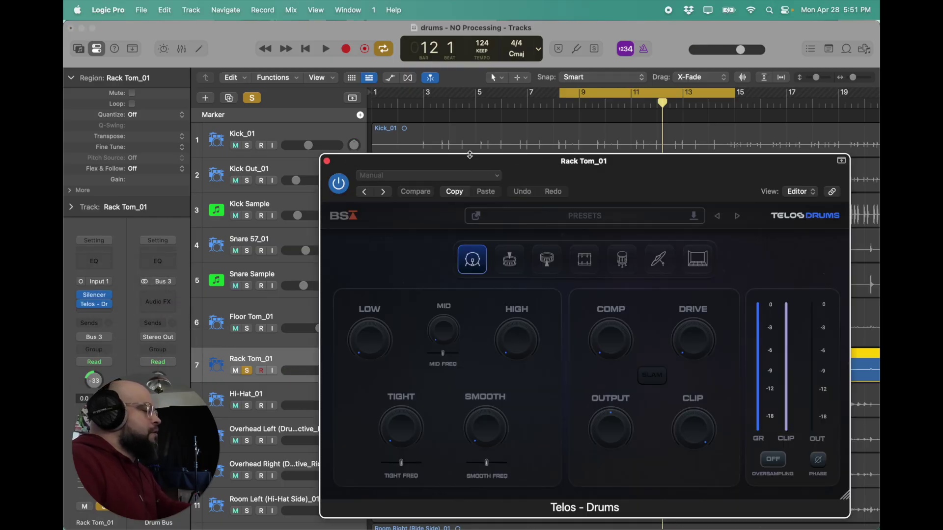
pyautogui.moveTo(470, 156); pyautogui.dragTo(374, 53)
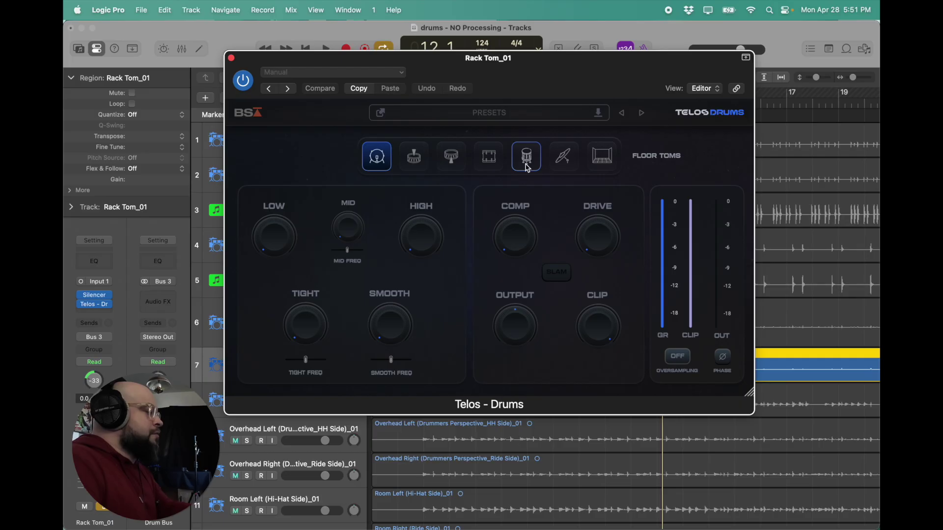
pyautogui.click(498, 166)
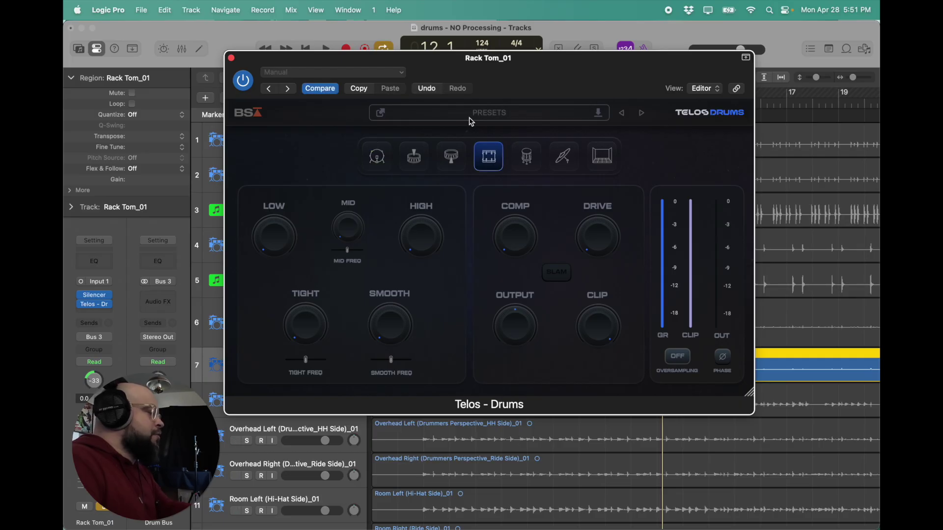
# - Load the Rack tOm saver preset in Telos Drums and raise Mid to 23 during playback
pyautogui.click(469, 118)
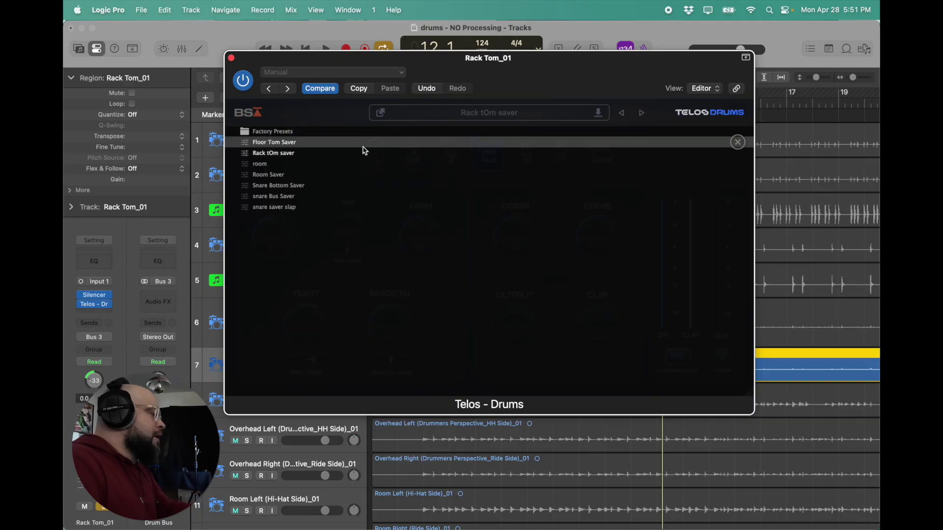
pyautogui.click(315, 154)
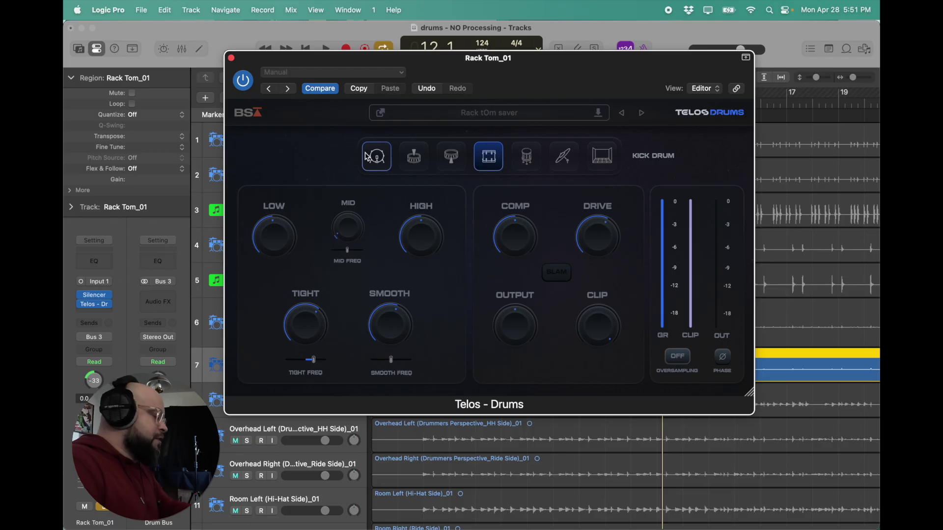
pyautogui.press('space')
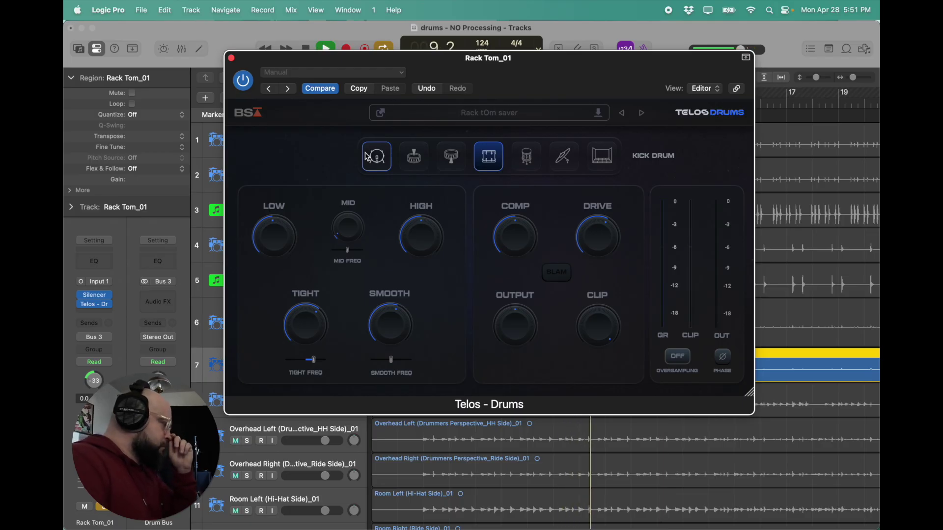
pyautogui.moveTo(350, 236); pyautogui.dragTo(347, 220)
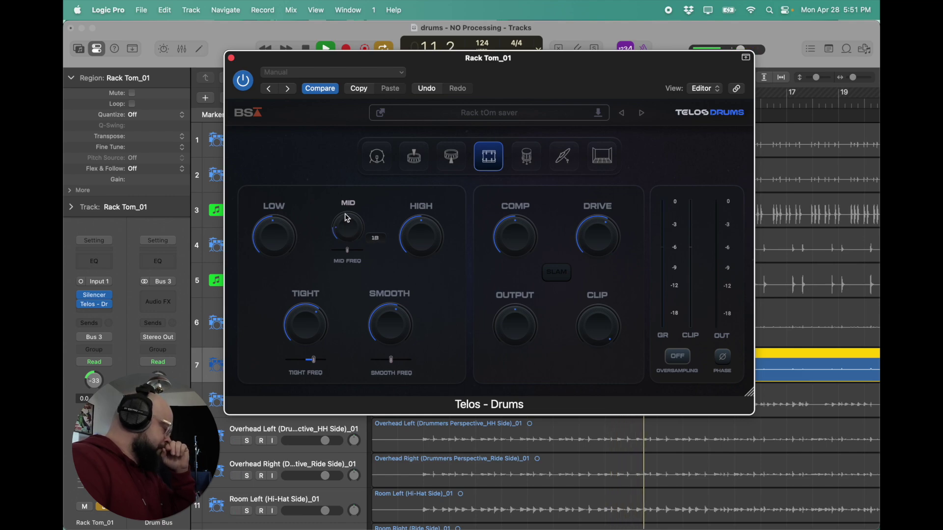
pyautogui.moveTo(348, 217); pyautogui.dragTo(347, 213)
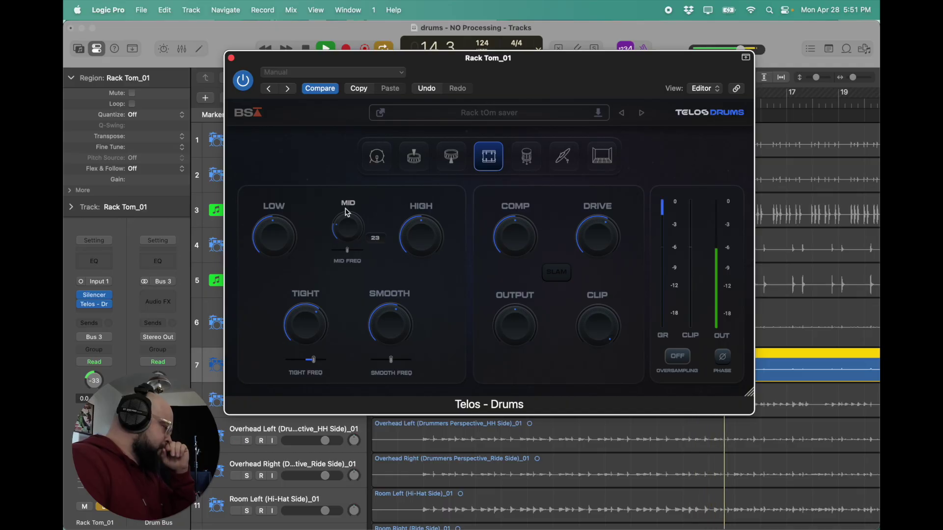
pyautogui.click(231, 58)
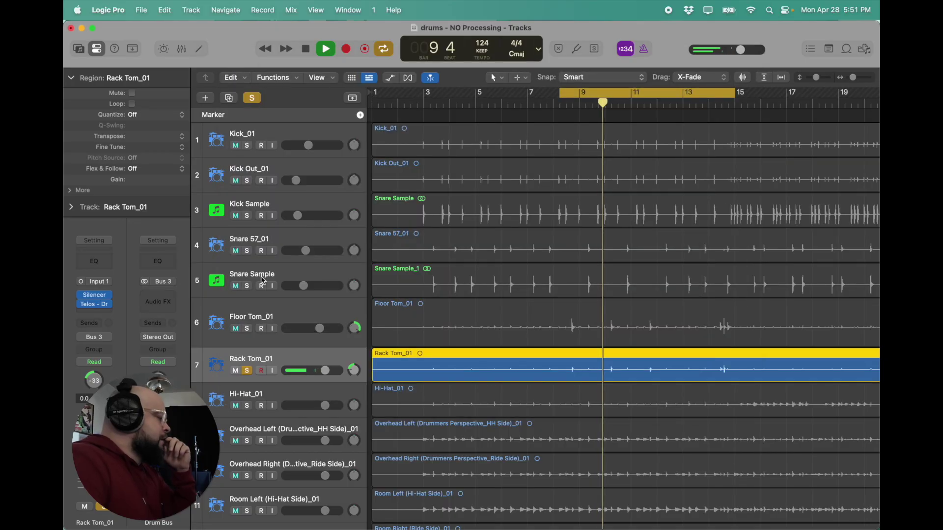
# - Add the floor tom, both snare tracks and all three kick tracks to the solo and play them together with the rack tom
pyautogui.click(247, 328)
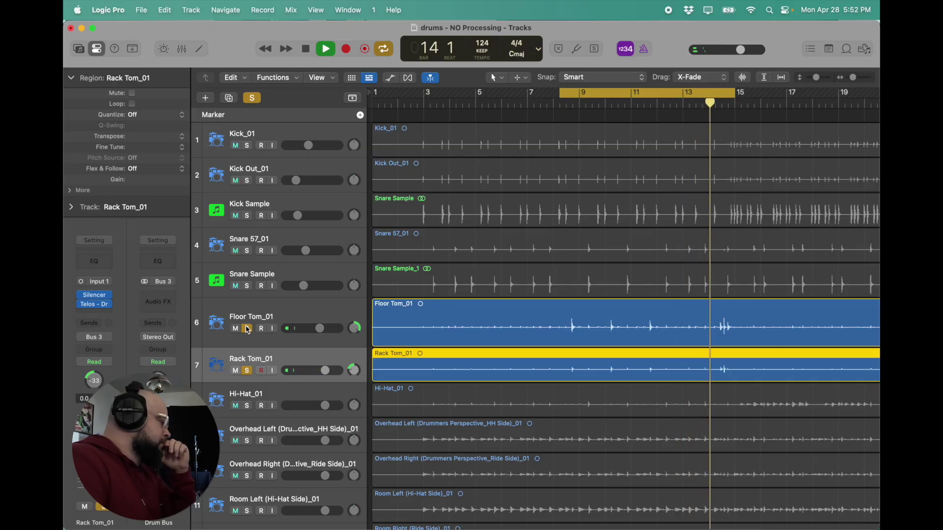
pyautogui.press('space')
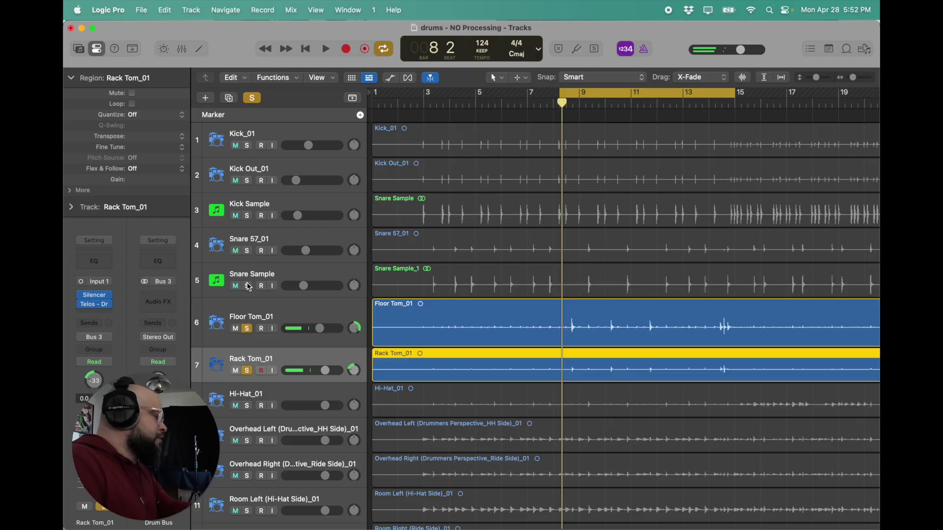
pyautogui.click(248, 287)
pyautogui.click(248, 251)
pyautogui.click(248, 216)
pyautogui.click(249, 182)
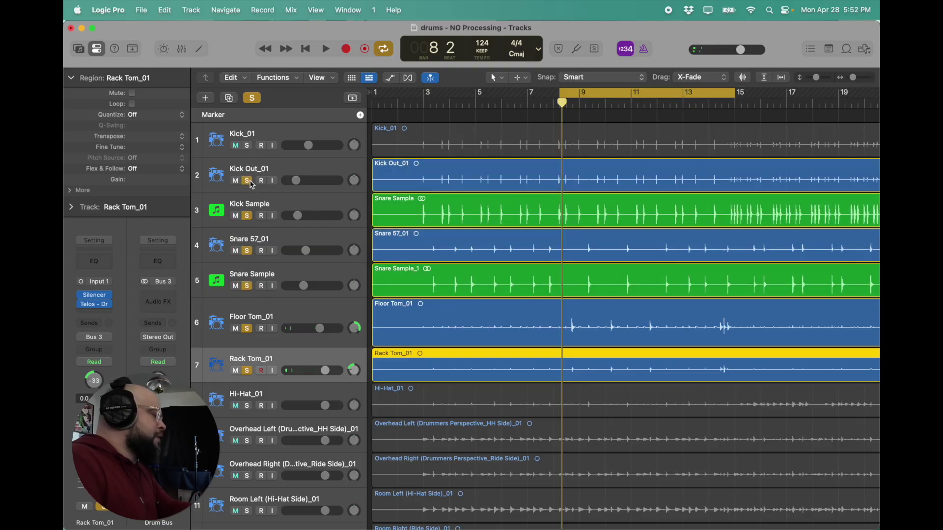
pyautogui.click(248, 146)
pyautogui.press('space')
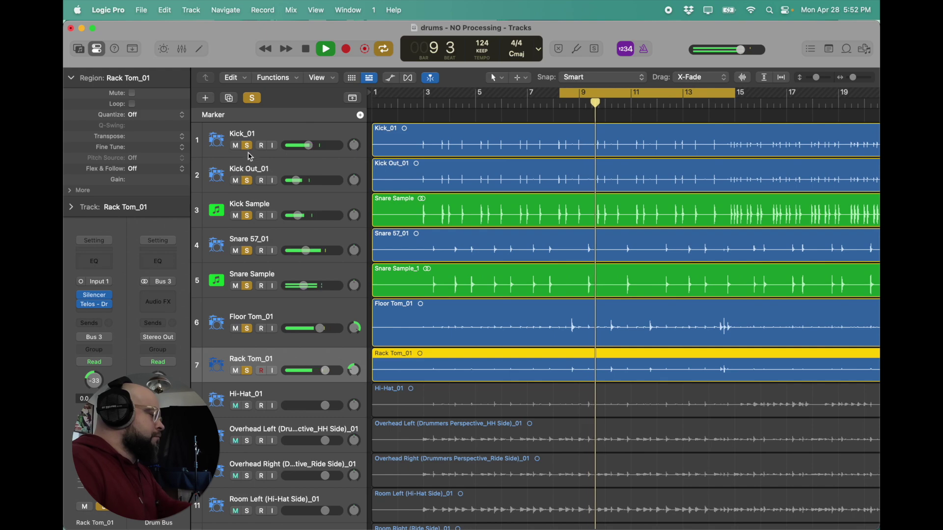
# - Select Floor Tom_01 and Rack Tom_01 and lower their volumes together, bringing the floor tom to -7.2 dB
pyautogui.click(310, 318)
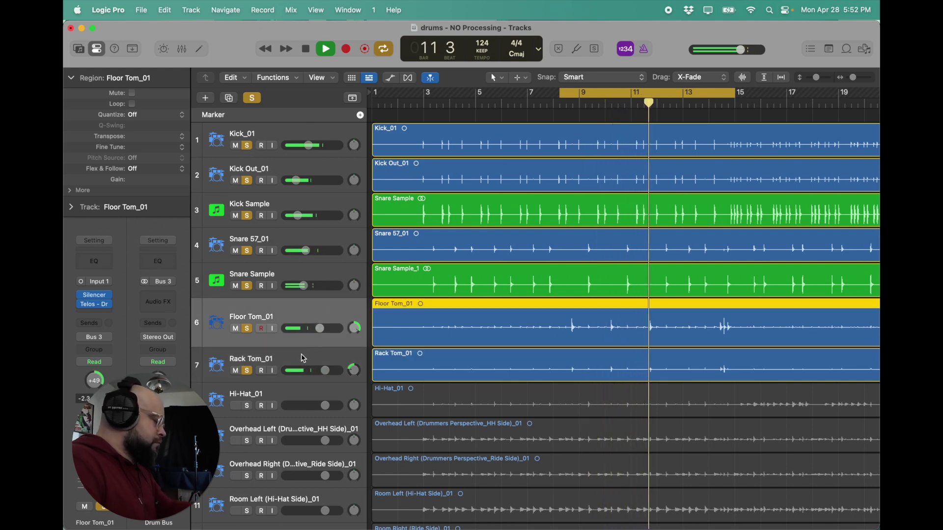
pyautogui.keyDown('shift'); pyautogui.click(302, 358); pyautogui.keyUp('shift')
pyautogui.moveTo(326, 370); pyautogui.dragTo(314, 370)
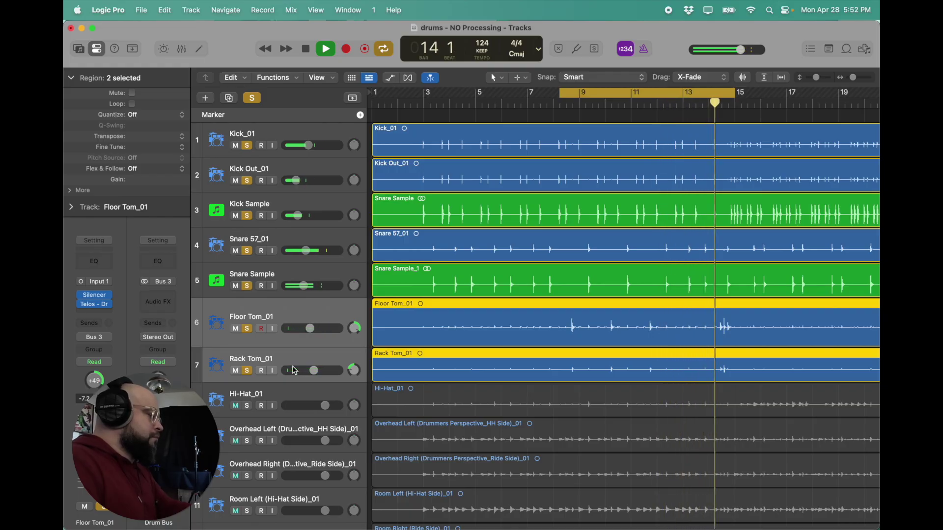
pyautogui.press('space')
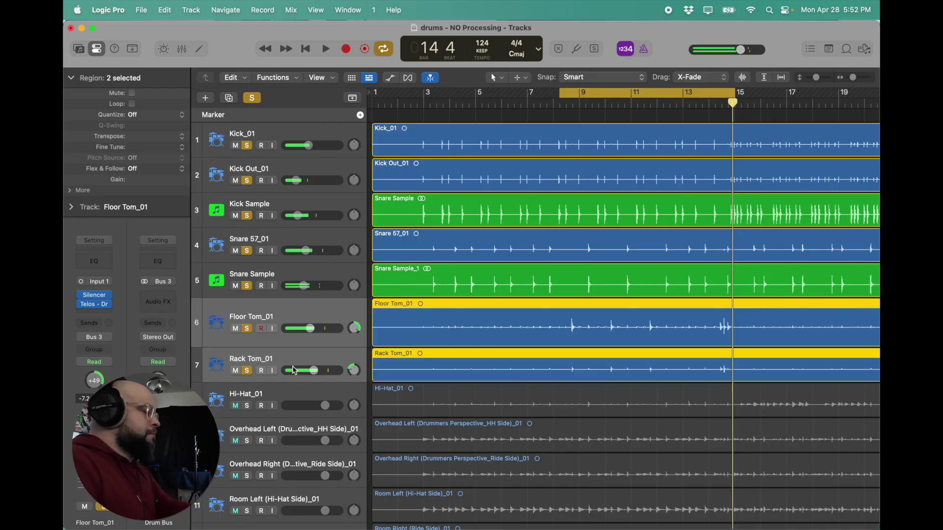
pyautogui.scroll(-5, 278, 386)
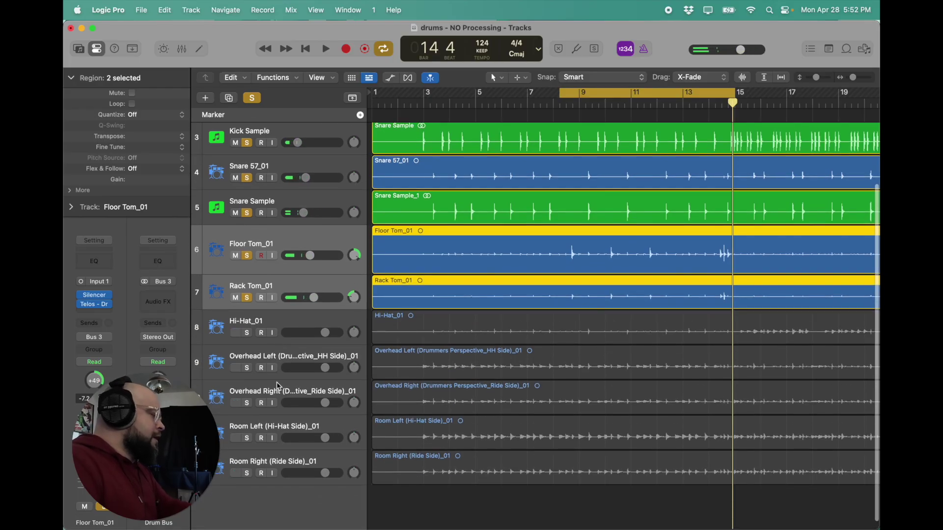
pyautogui.scroll(5, 277, 385)
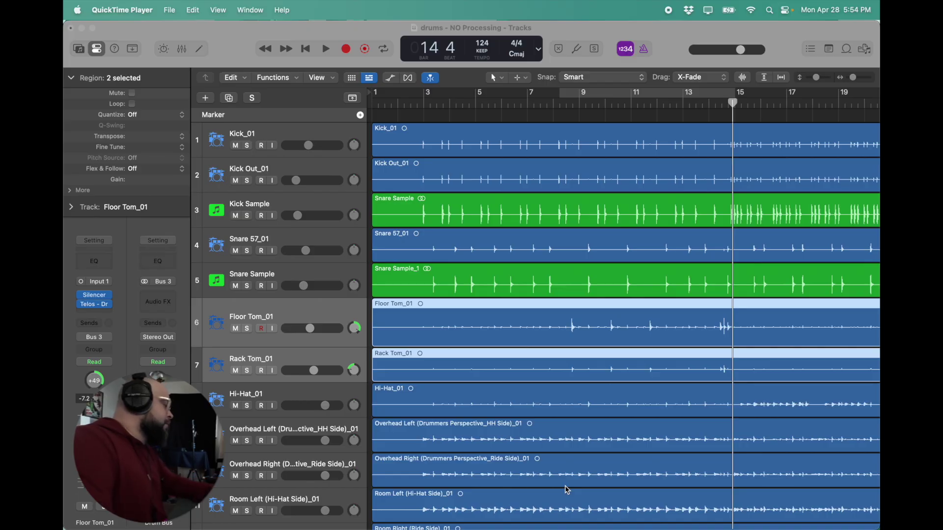
# - Select the Hi-Hat_01 track and set the cycle range from bar 15 to about bar 22
pyautogui.click(272, 397)
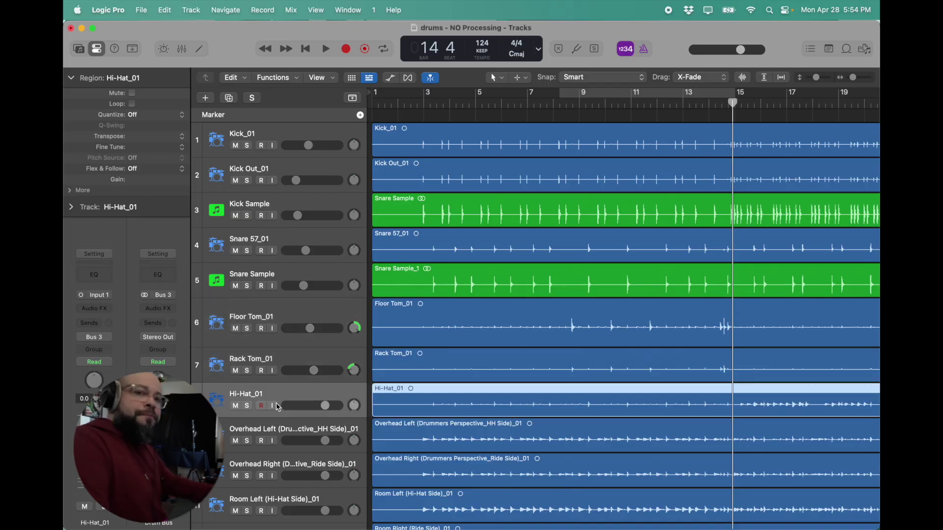
pyautogui.hscroll(2, 278, 407)
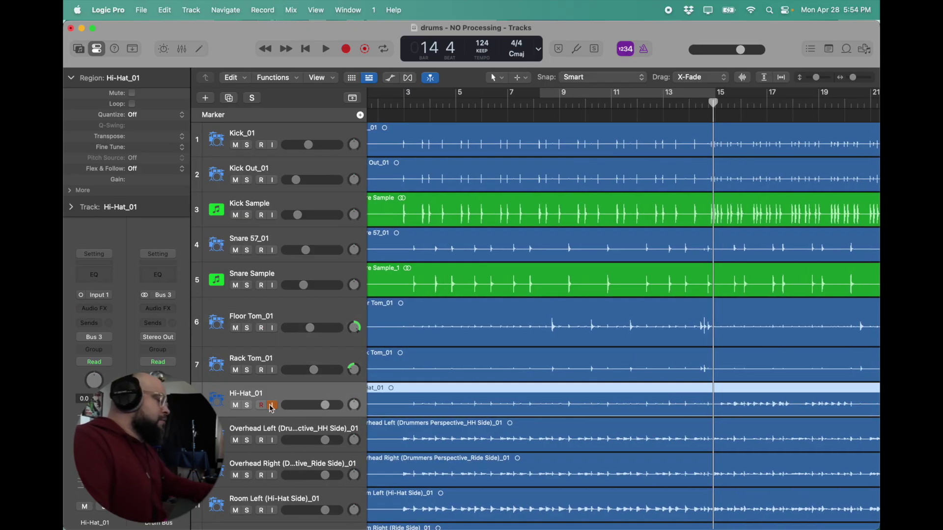
pyautogui.hscroll(4, 759, 278)
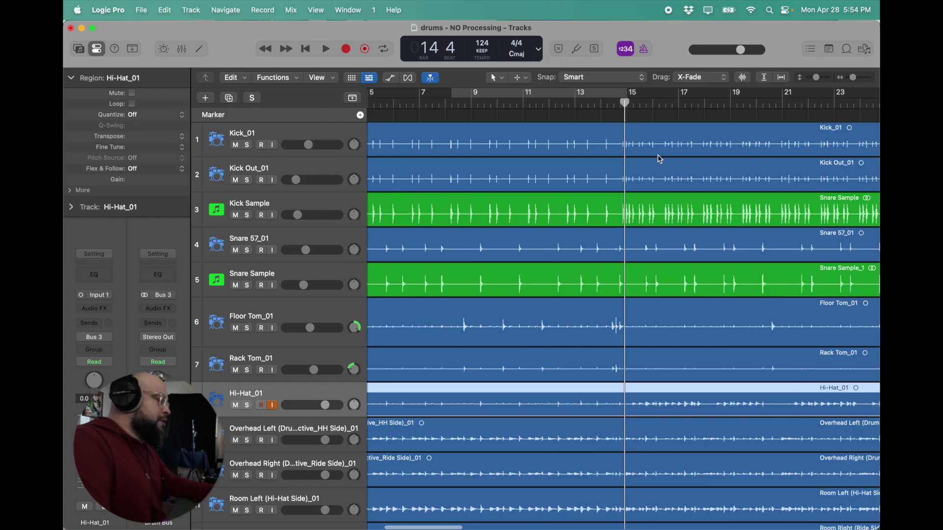
pyautogui.moveTo(629, 98); pyautogui.dragTo(800, 120)
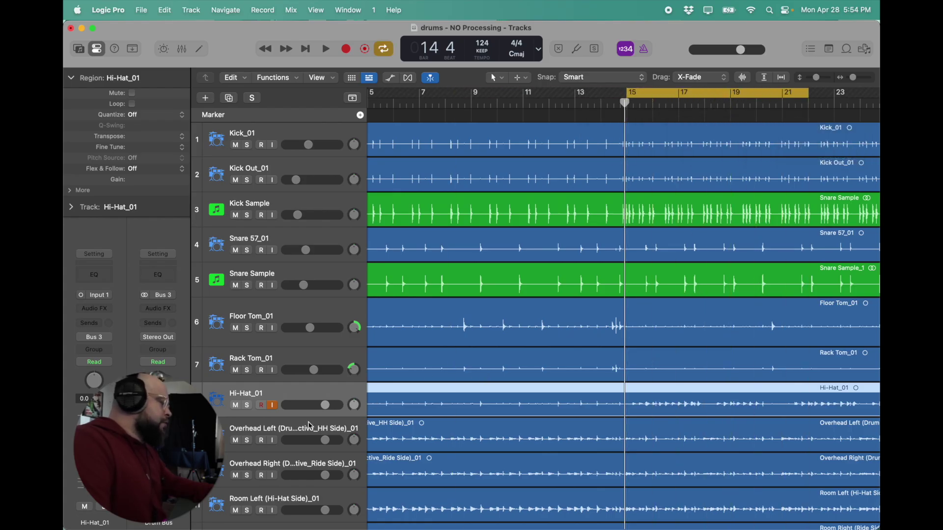
# - Pull Hi-Hat_01's volume fully down, pan it to -48 and play the mix
pyautogui.moveTo(325, 407); pyautogui.dragTo(286, 406)
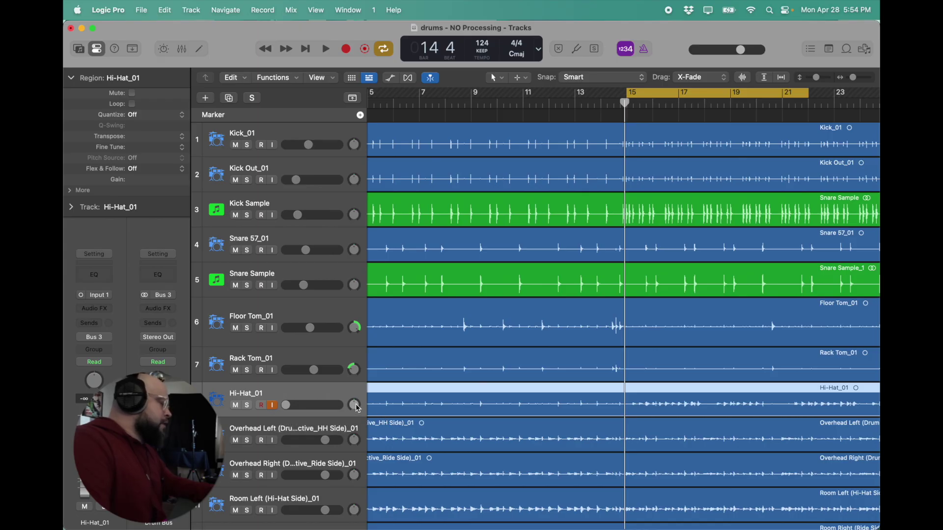
pyautogui.moveTo(355, 407); pyautogui.dragTo(355, 413)
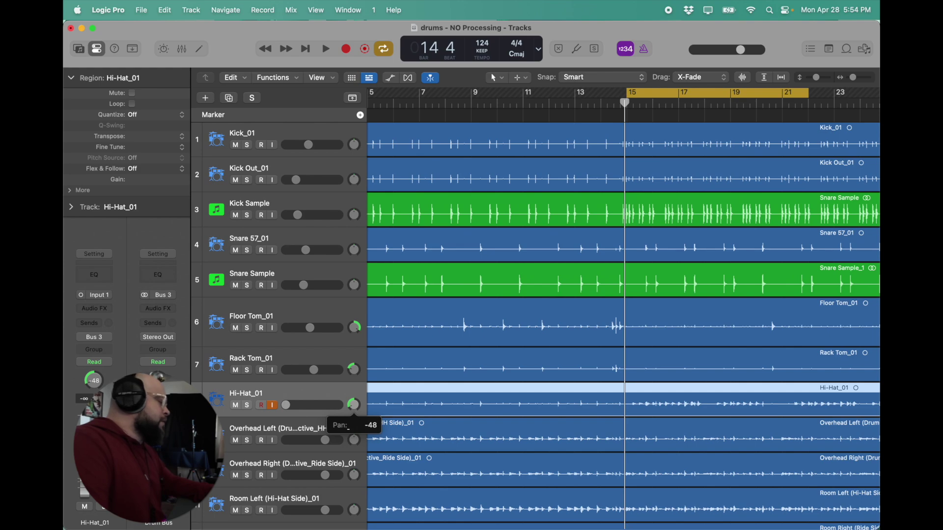
pyautogui.moveTo(354, 405); pyautogui.dragTo(353, 405)
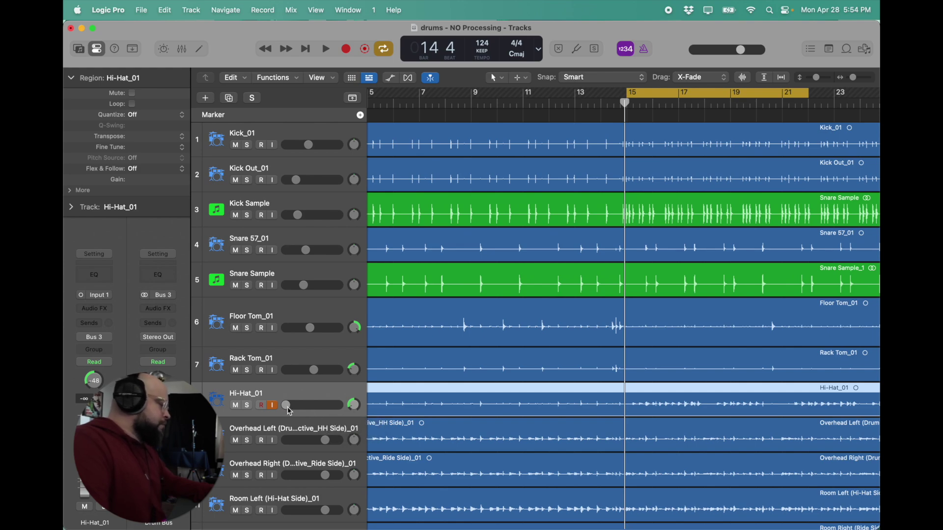
pyautogui.press('space')
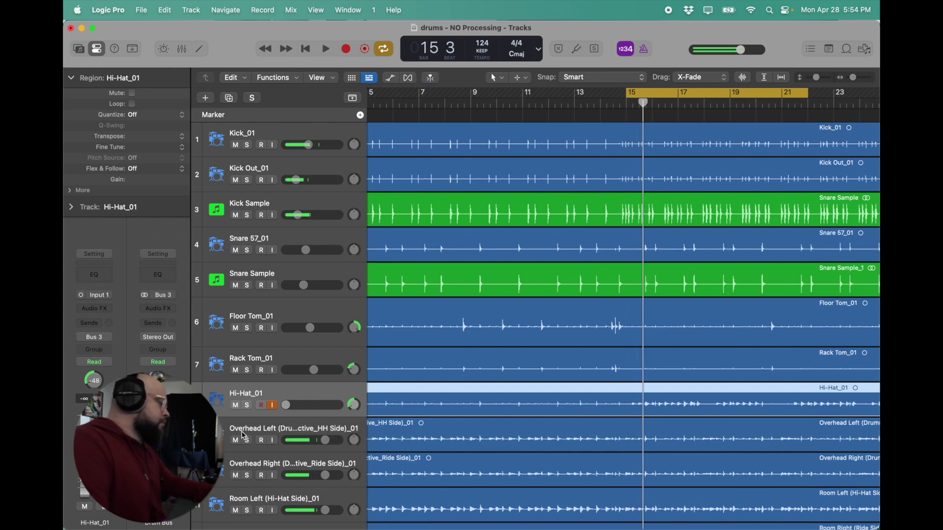
# - Mute both overhead tracks and both room tracks
pyautogui.click(236, 441)
pyautogui.click(235, 475)
pyautogui.scroll(-3, 236, 475)
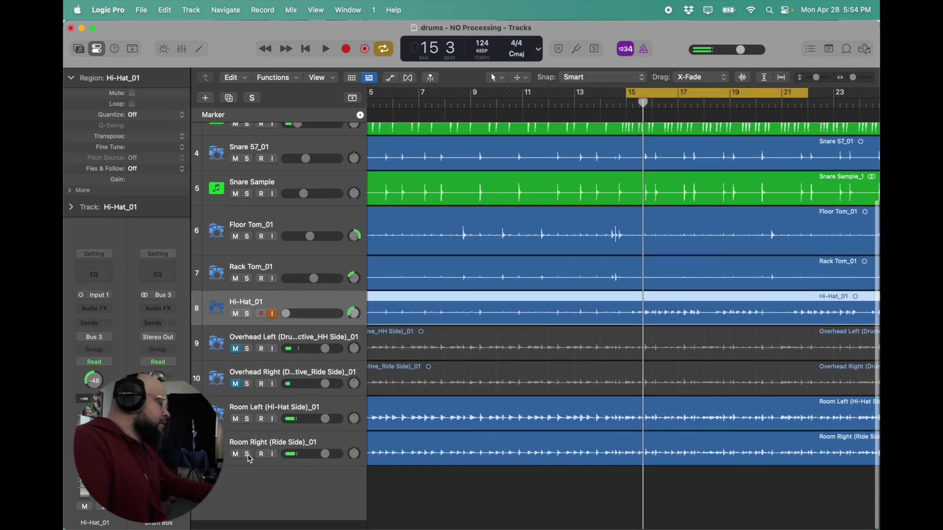
pyautogui.click(236, 430)
pyautogui.click(236, 463)
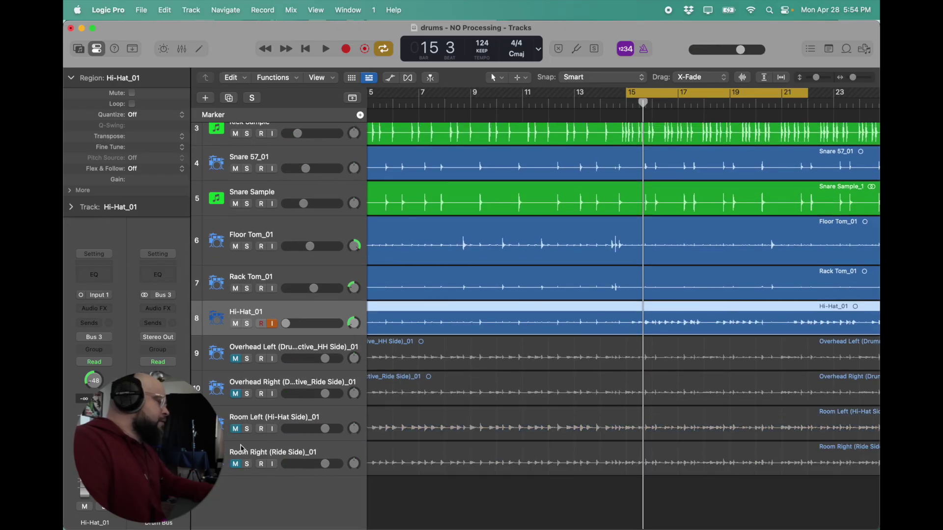
# - Raise Hi-Hat_01's volume to -17.2 dB while the mix plays, and stop playback
pyautogui.press('space')
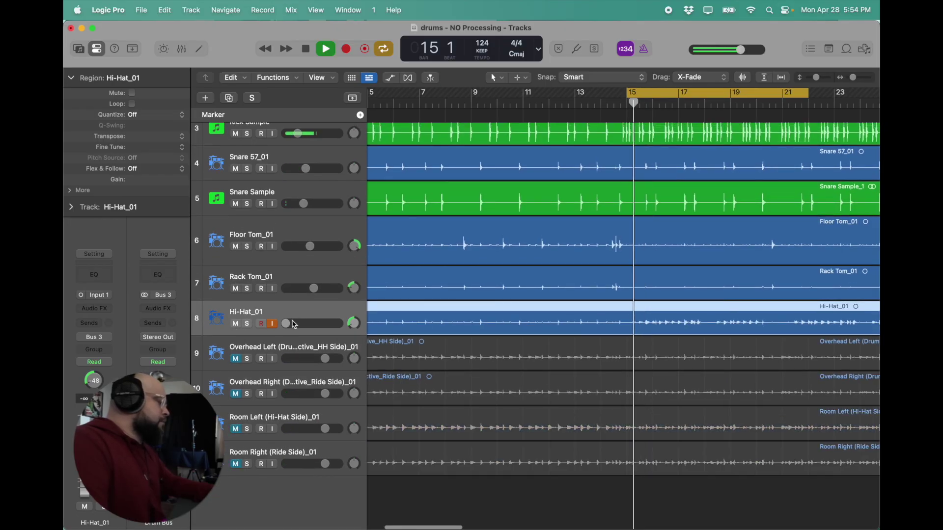
pyautogui.moveTo(286, 323); pyautogui.dragTo(299, 323)
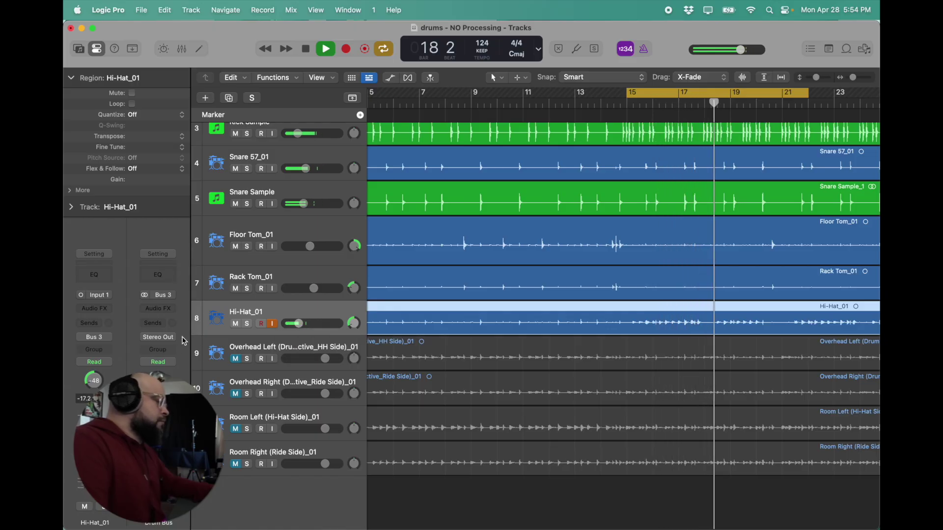
pyautogui.press('space')
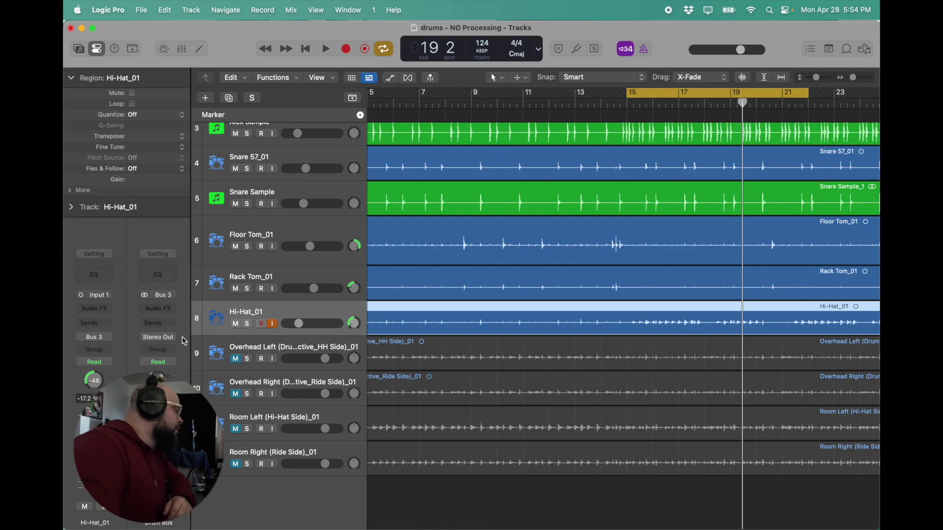
# - Insert a mono Telos - Drums on Hi-Hat_01, switch it to the cymbal mode and look through its preset list
pyautogui.click(104, 310)
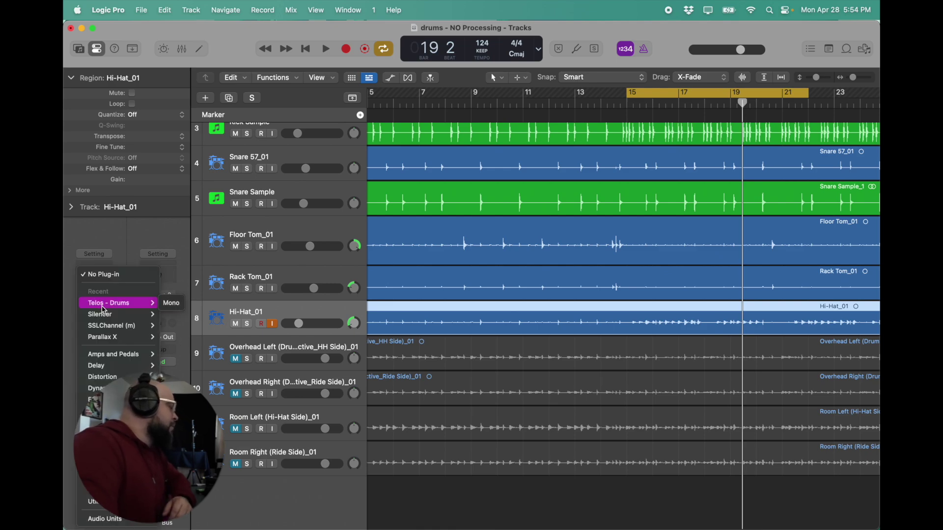
pyautogui.click(173, 304)
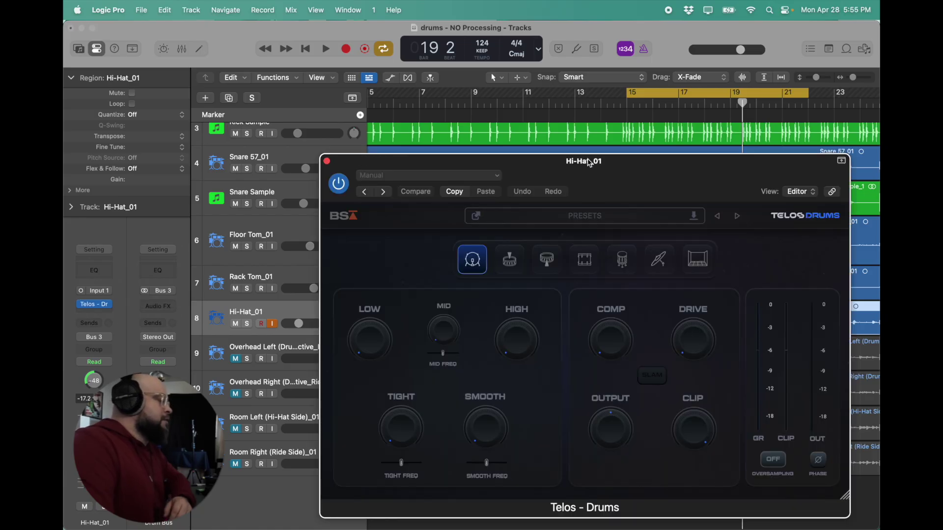
pyautogui.moveTo(589, 163); pyautogui.dragTo(487, 101)
pyautogui.click(558, 198)
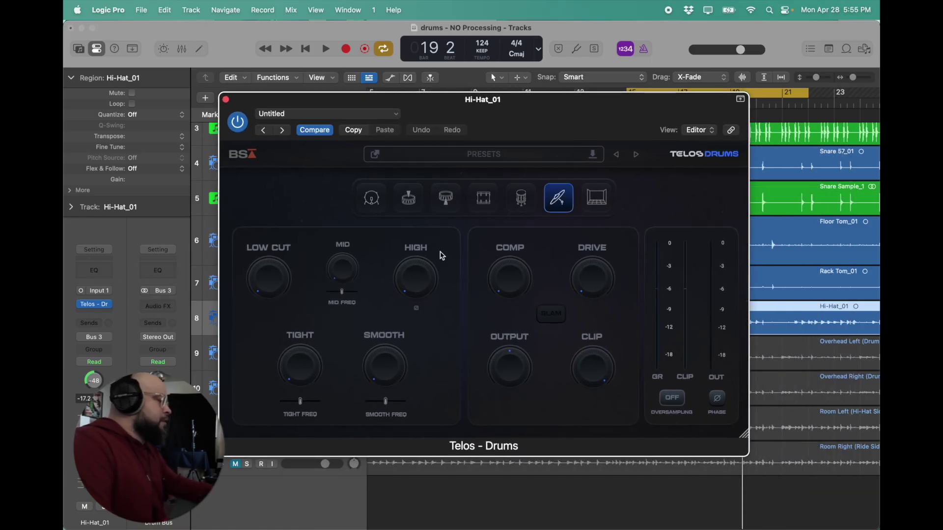
pyautogui.click(415, 162)
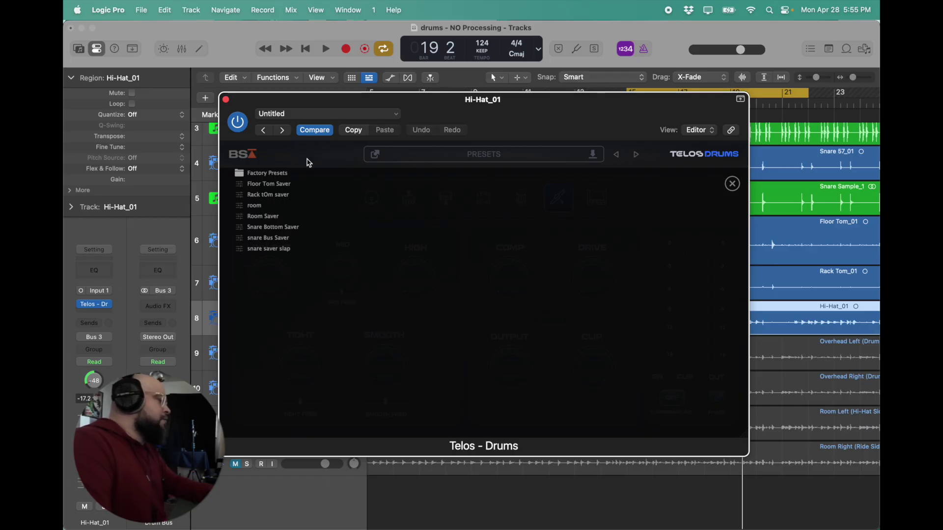
pyautogui.click(398, 158)
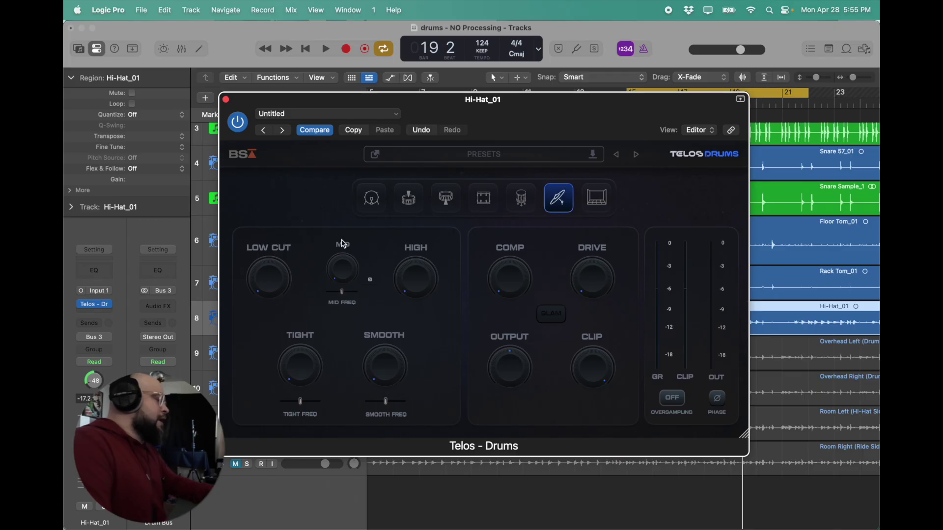
# - Play the mix, solo Hi-Hat_01 and set the Low Cut in Telos - Drums to 34
pyautogui.press('space')
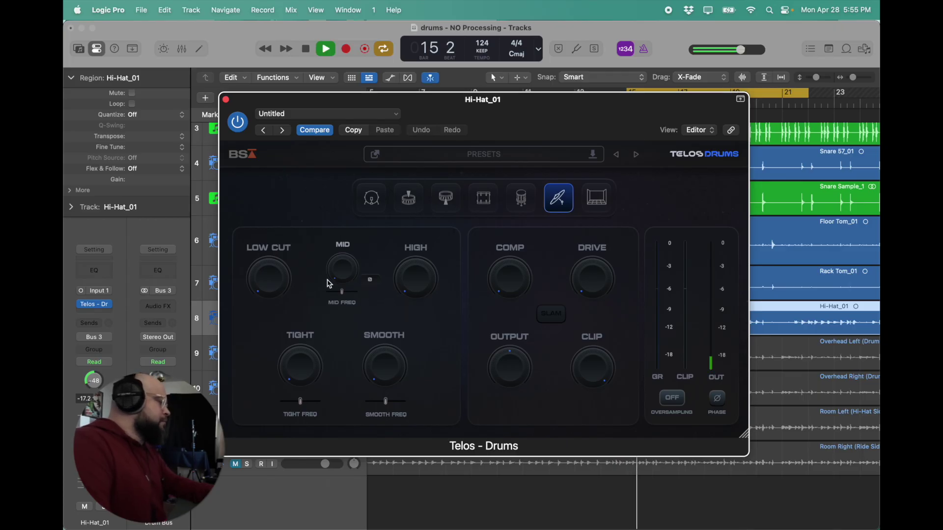
pyautogui.moveTo(276, 288); pyautogui.dragTo(265, 236)
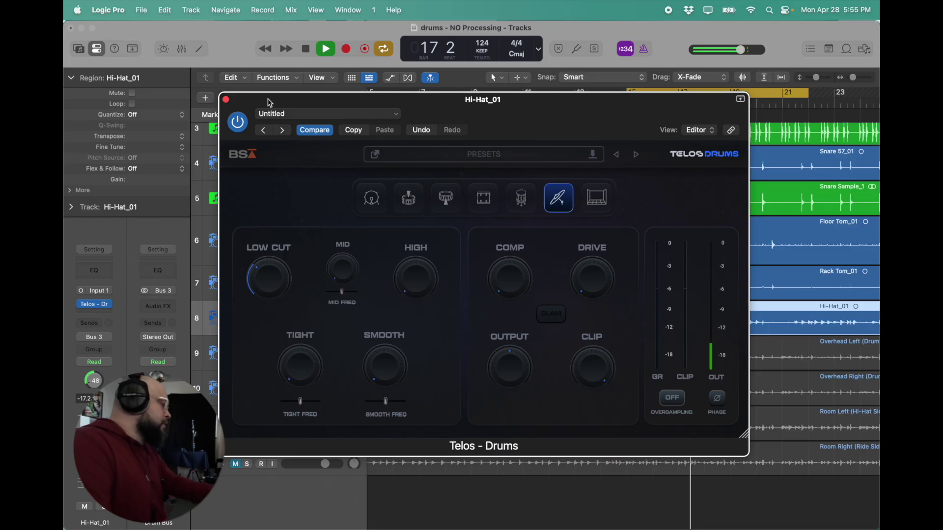
pyautogui.moveTo(269, 101); pyautogui.dragTo(381, 119)
pyautogui.press('s')
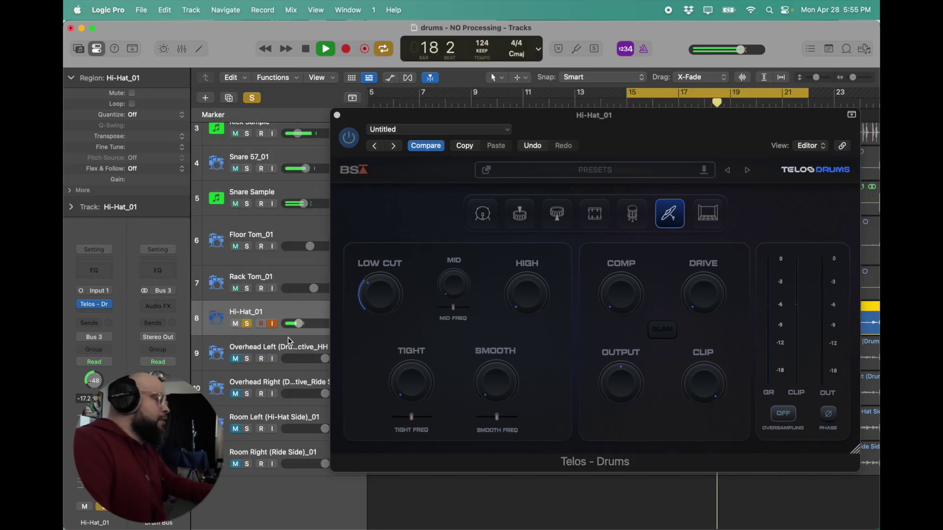
pyautogui.click(376, 301)
pyautogui.moveTo(378, 297); pyautogui.dragTo(368, 216)
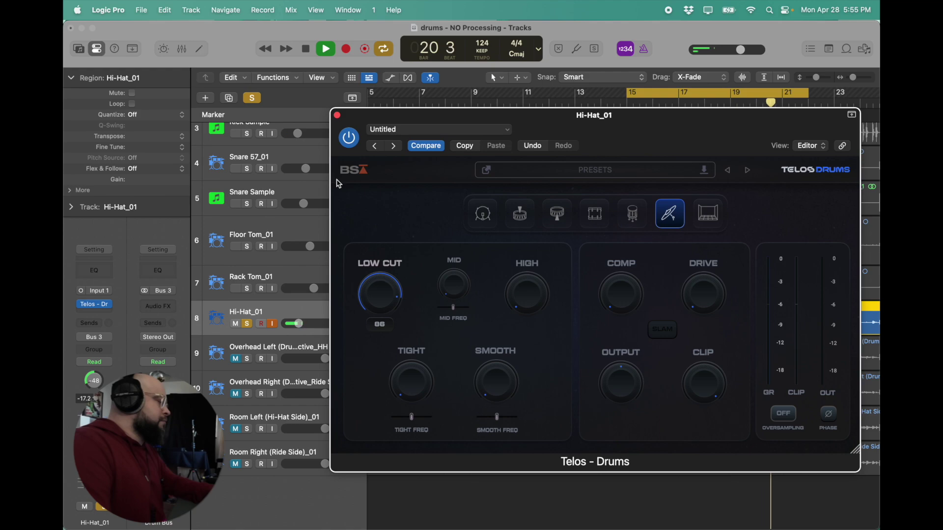
pyautogui.moveTo(339, 184); pyautogui.dragTo(337, 255)
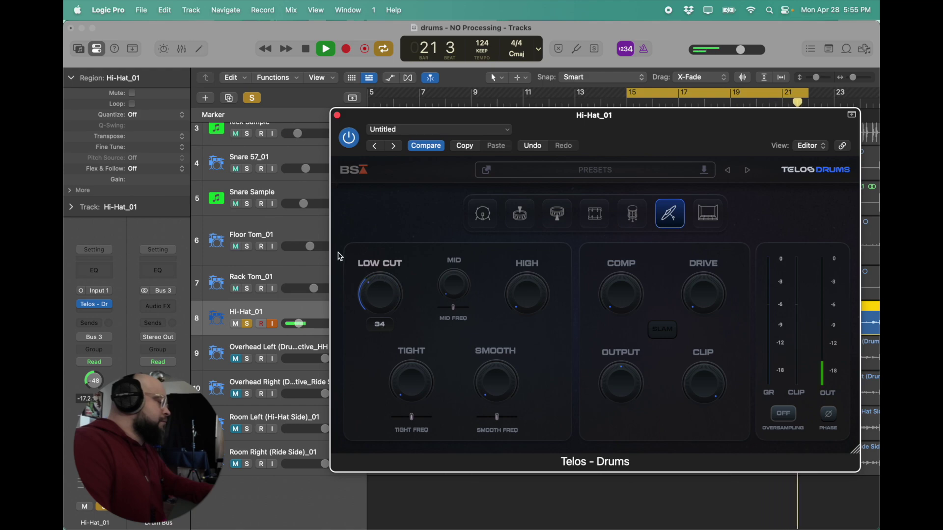
# - Shape the hi-hat's tone in Telos - Drums with Mid at 20, High at 33 and Smooth at 47
pyautogui.moveTo(454, 288); pyautogui.dragTo(458, 262)
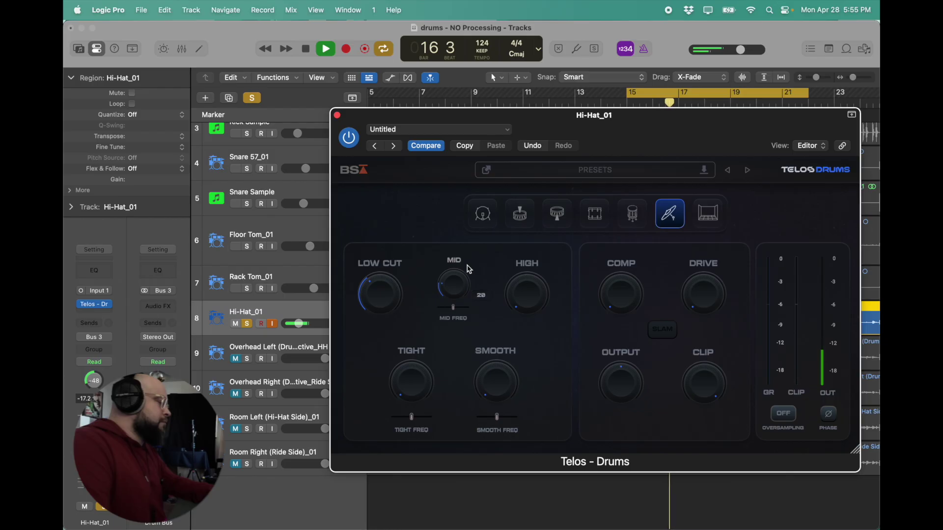
pyautogui.moveTo(524, 298); pyautogui.dragTo(520, 263)
pyautogui.moveTo(495, 377); pyautogui.dragTo(488, 324)
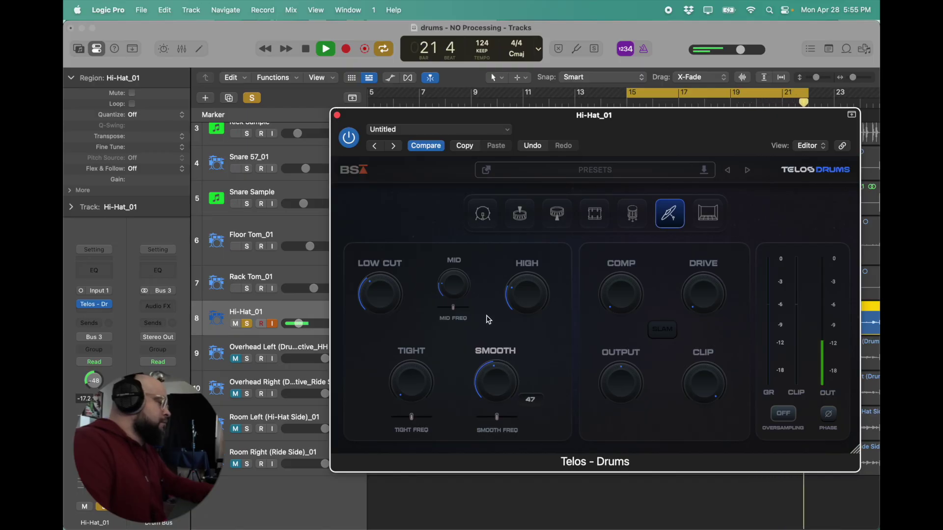
pyautogui.moveTo(412, 391)
pyautogui.moveTo(415, 397); pyautogui.dragTo(438, 427)
pyautogui.moveTo(520, 305)
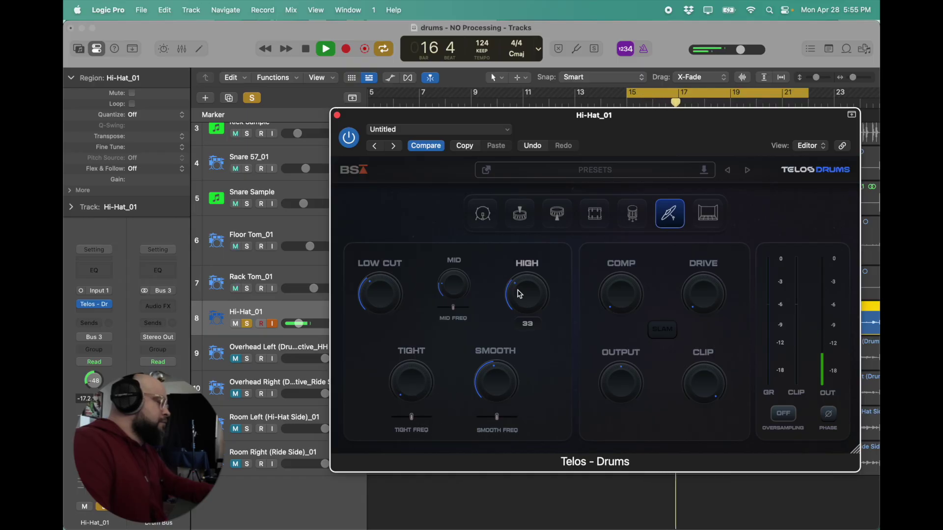
# - Raise Hi-Hat_01's volume to -10.6 dB, unsolo it and turn off its input monitoring, with playback stopped and the plug-in window closed
pyautogui.click(298, 323)
pyautogui.moveTo(299, 325); pyautogui.dragTo(307, 323)
pyautogui.press('s')
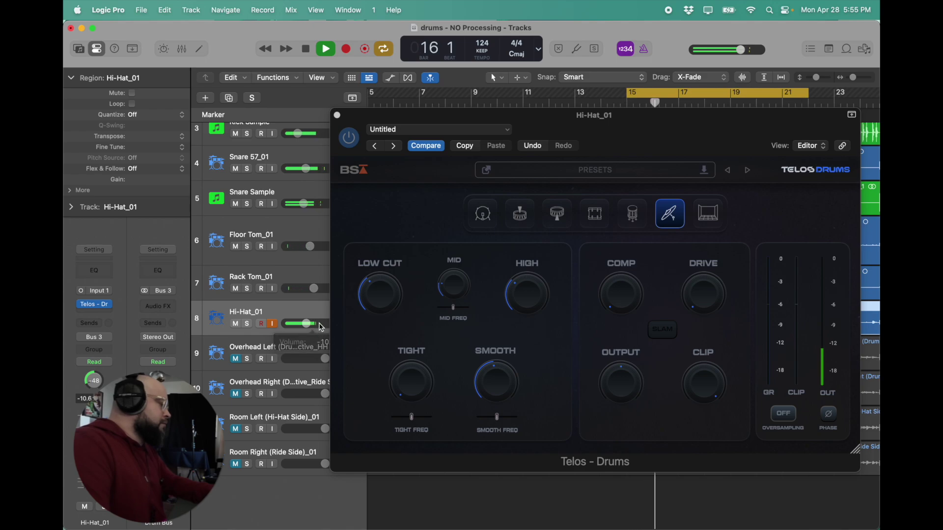
pyautogui.press('space')
pyautogui.click(337, 115)
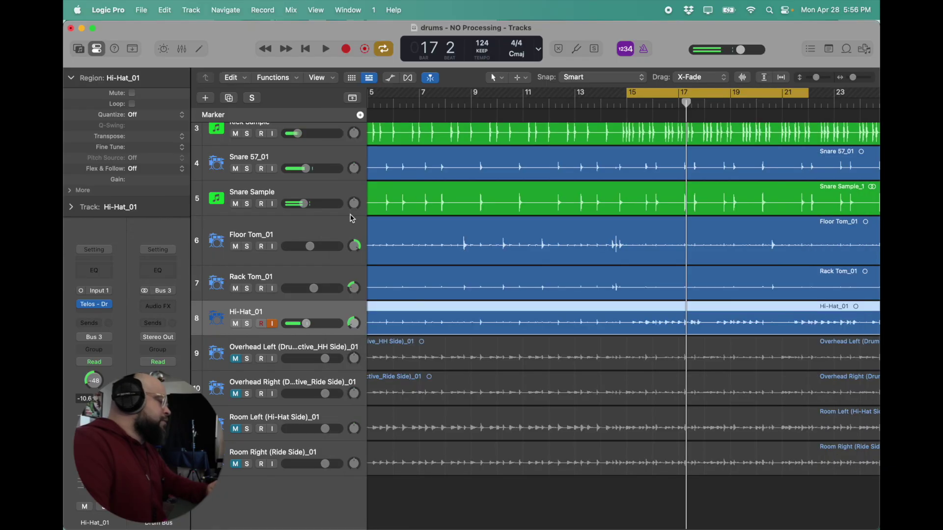
pyautogui.click(273, 324)
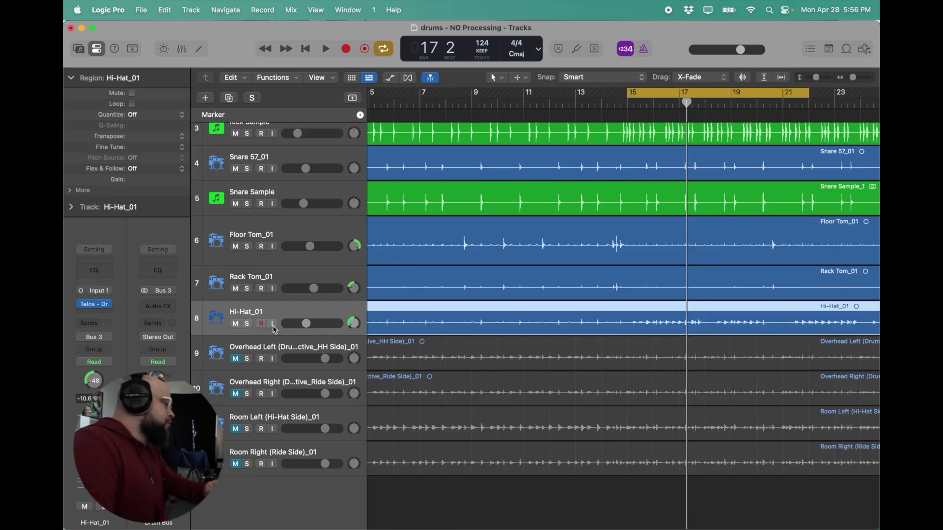
# - Select and solo the Overhead Left track, pan it to -52 and pan Overhead Right to +52
pyautogui.scroll(3, 274, 329)
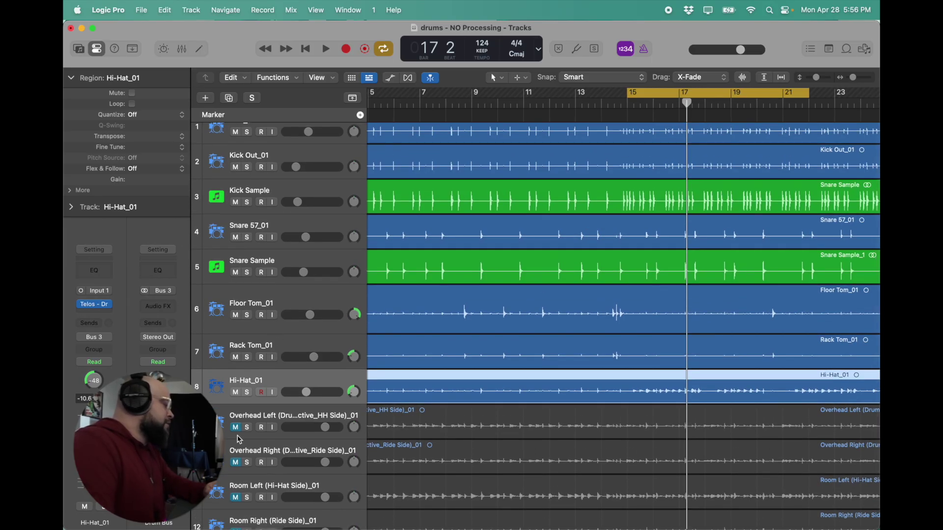
pyautogui.click(255, 418)
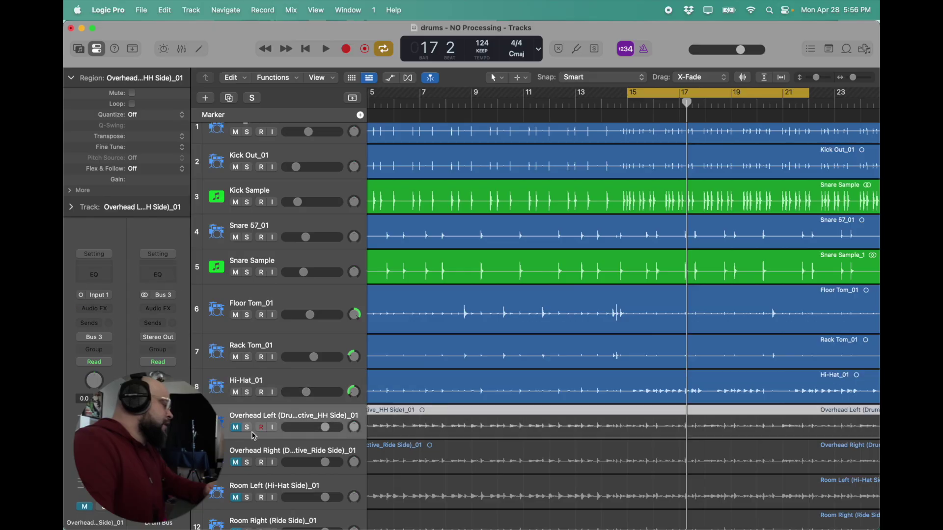
pyautogui.click(247, 428)
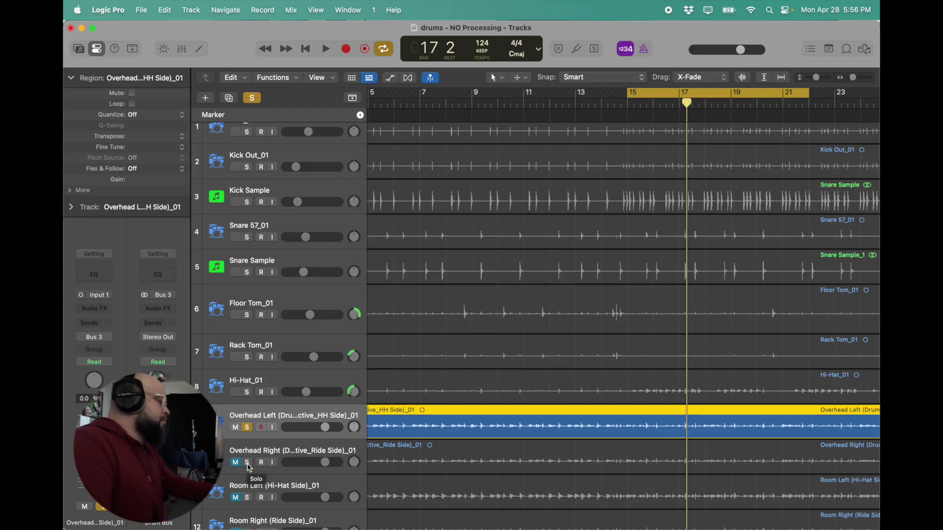
pyautogui.moveTo(354, 427); pyautogui.dragTo(354, 434)
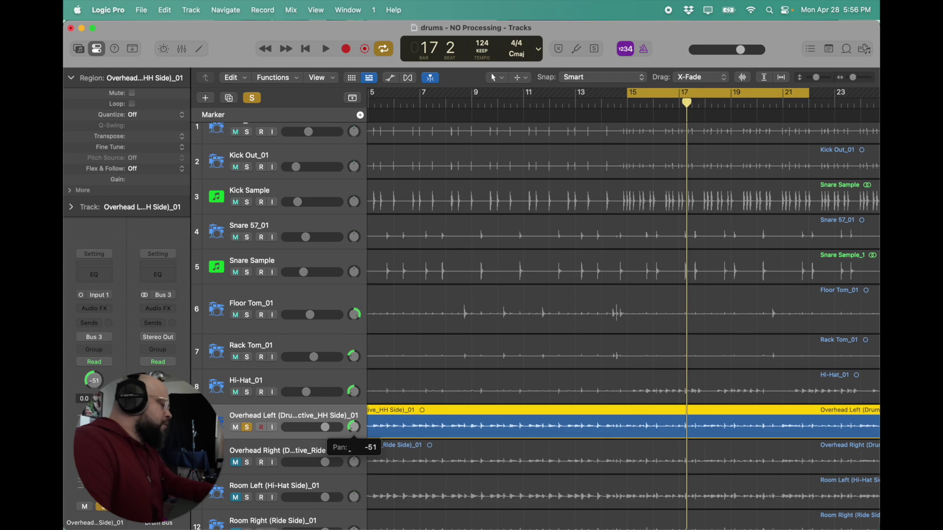
pyautogui.moveTo(353, 462); pyautogui.dragTo(353, 462)
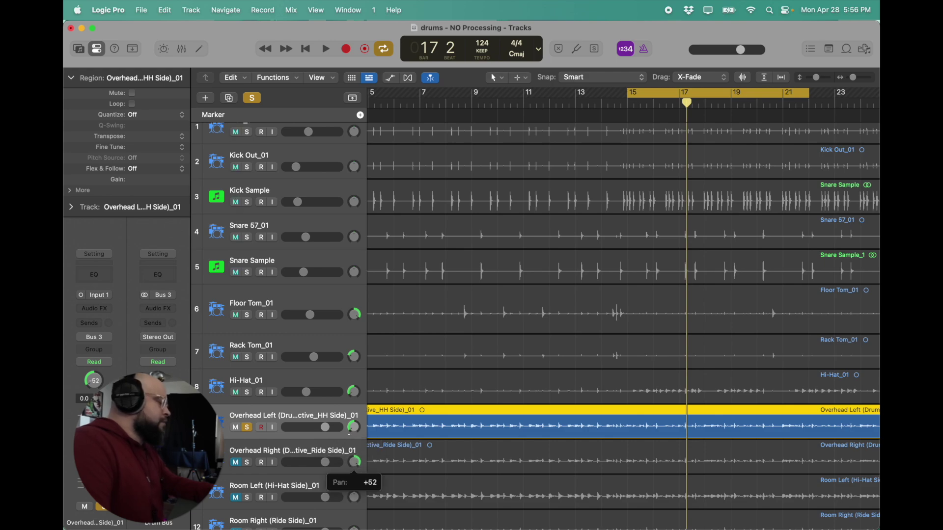
pyautogui.moveTo(354, 462); pyautogui.dragTo(354, 462)
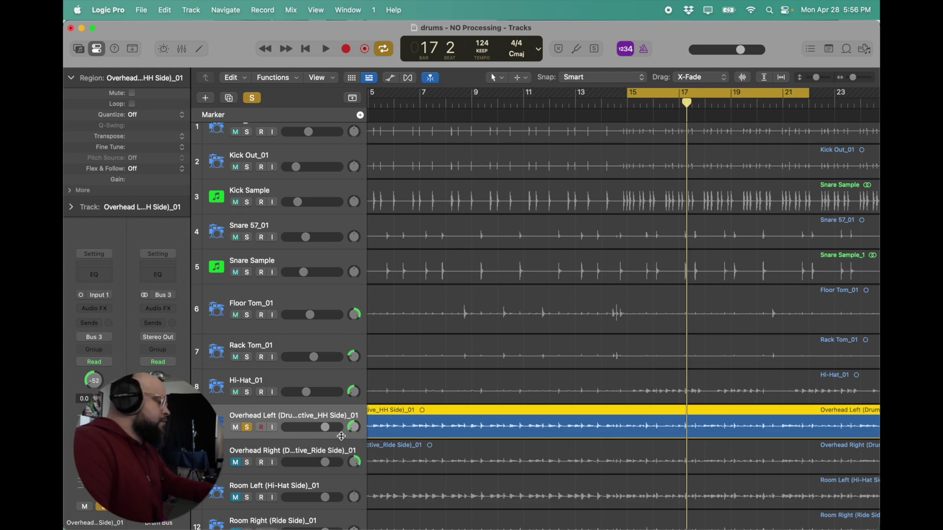
# - Play a short passage of both overheads soloed together, and take Overhead Right back out of the solo
pyautogui.click(247, 463)
pyautogui.press('space')
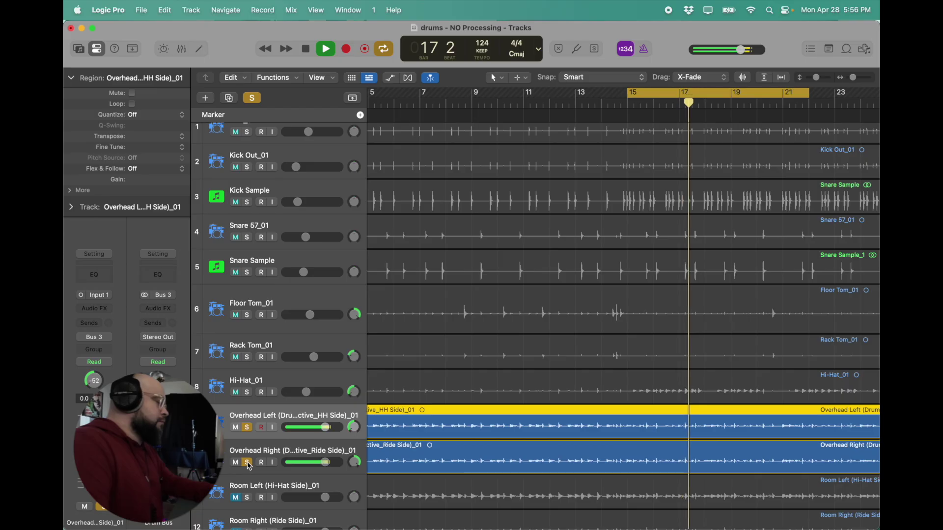
pyautogui.press('space')
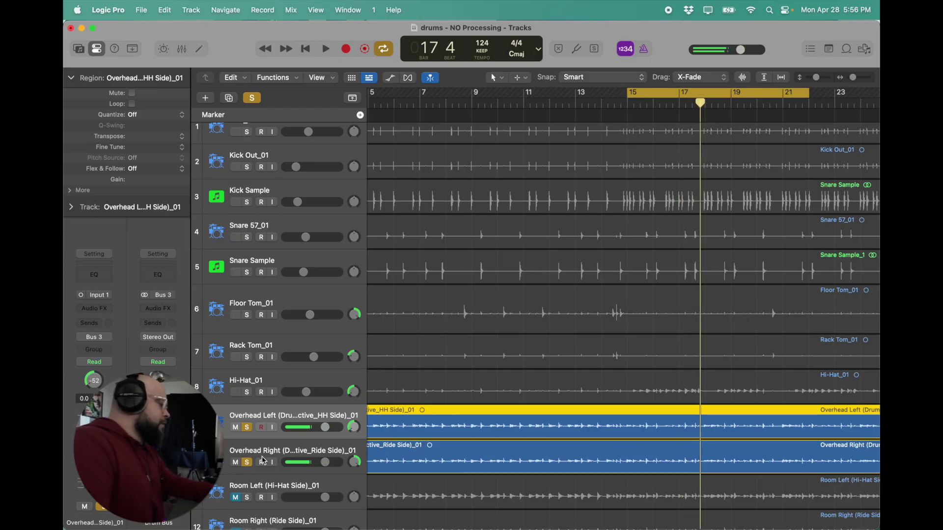
pyautogui.click(245, 463)
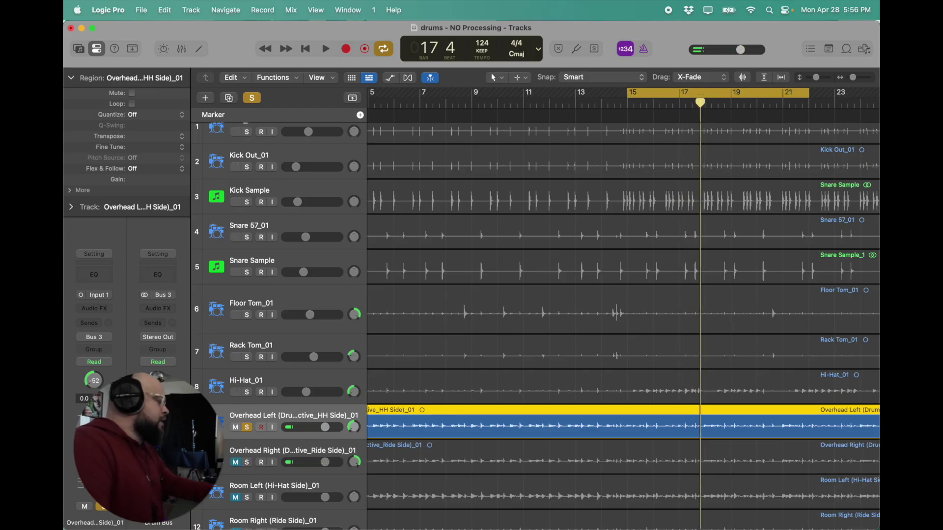
# - Insert a mono Telos - Drums on Overhead Left, switch it to the cymbal mode and open its preset list
pyautogui.click(104, 308)
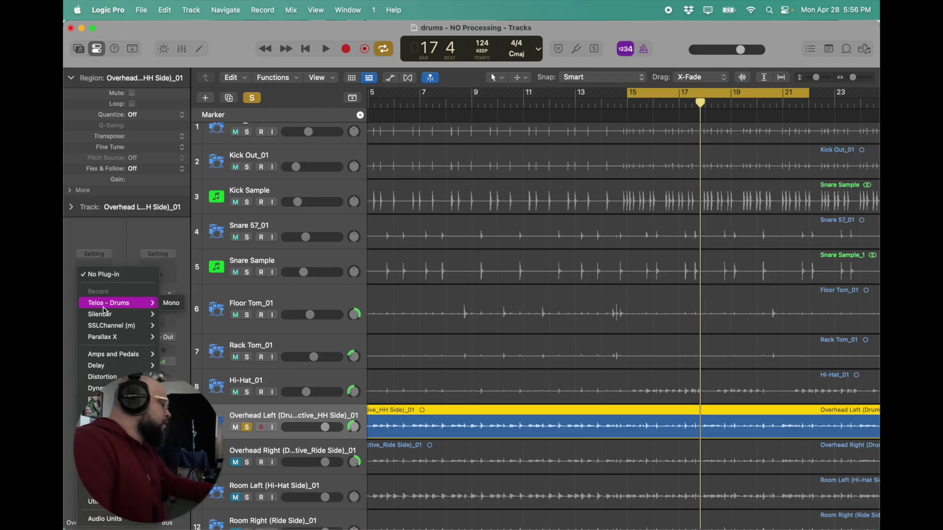
pyautogui.moveTo(114, 306)
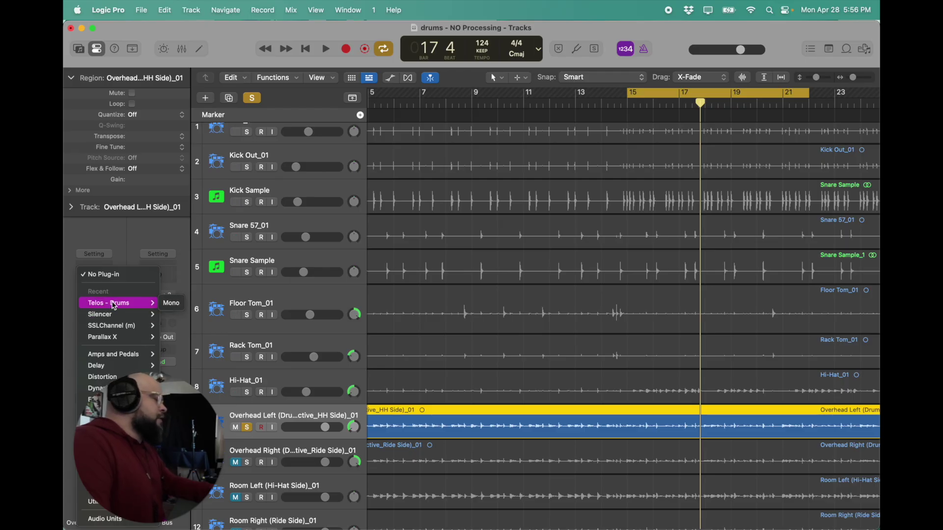
pyautogui.click(171, 303)
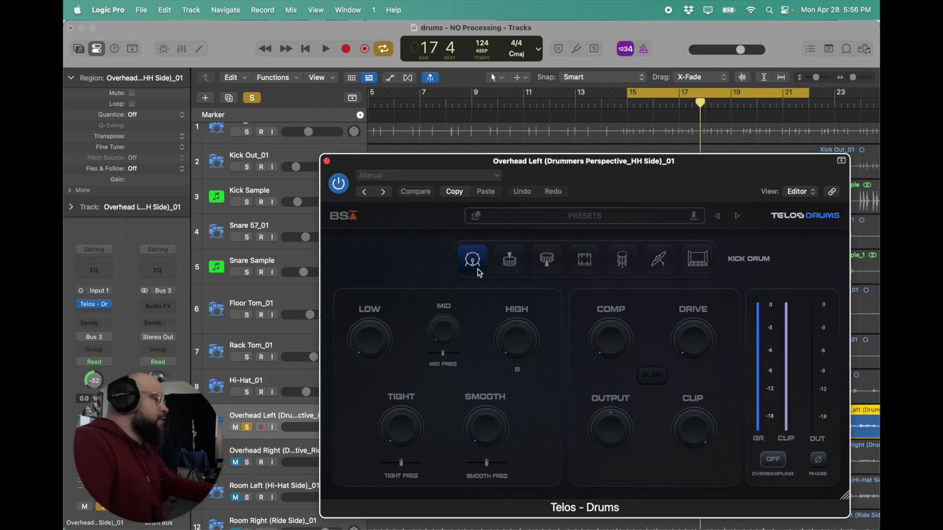
pyautogui.moveTo(617, 162); pyautogui.dragTo(534, 116)
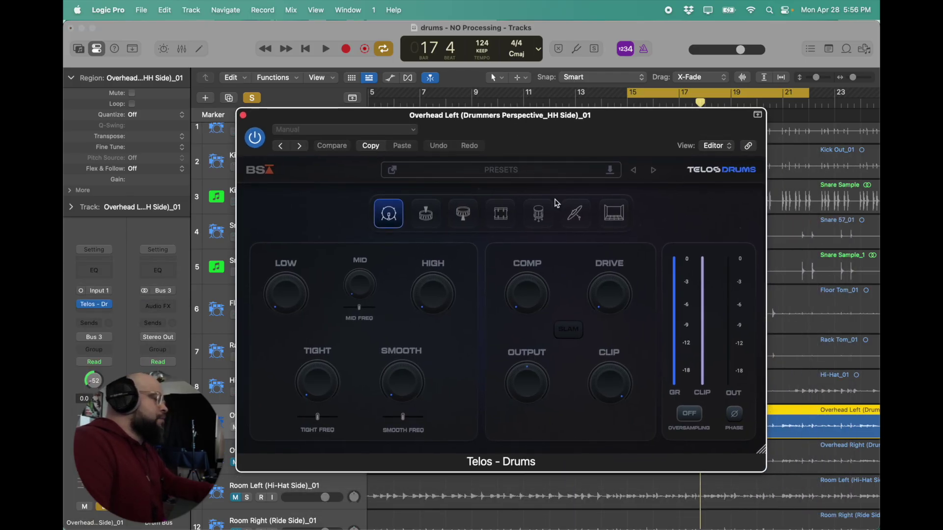
pyautogui.click(575, 213)
pyautogui.click(458, 176)
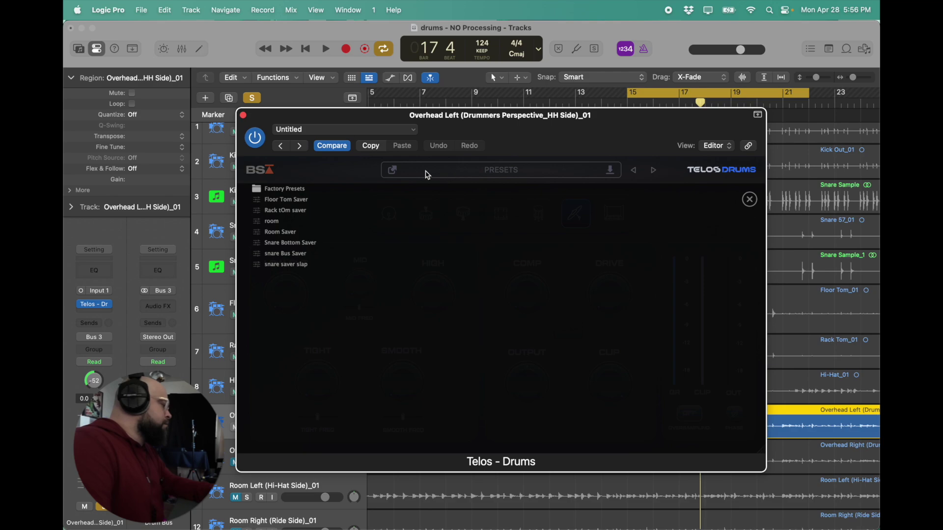
# - Leave the preset list and, during playback, raise Low Cut past halfway, add a little Mid and lower Mid Freq on Overhead Left
pyautogui.click(426, 170)
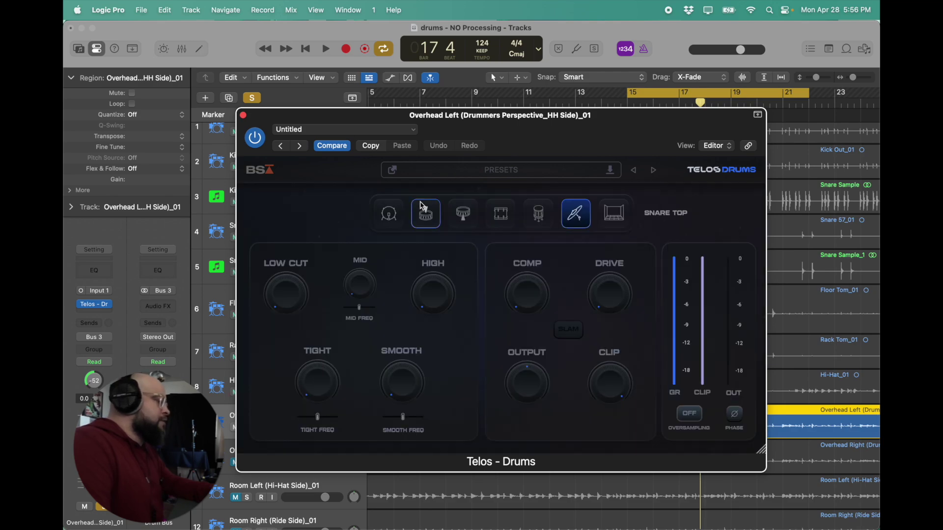
pyautogui.press('space')
pyautogui.moveTo(286, 297); pyautogui.dragTo(227, 167)
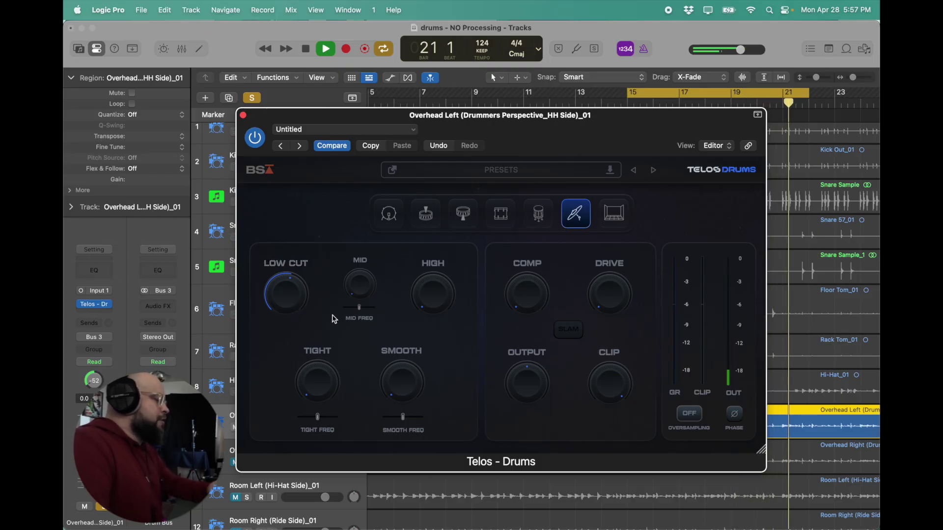
pyautogui.moveTo(357, 308); pyautogui.dragTo(360, 362)
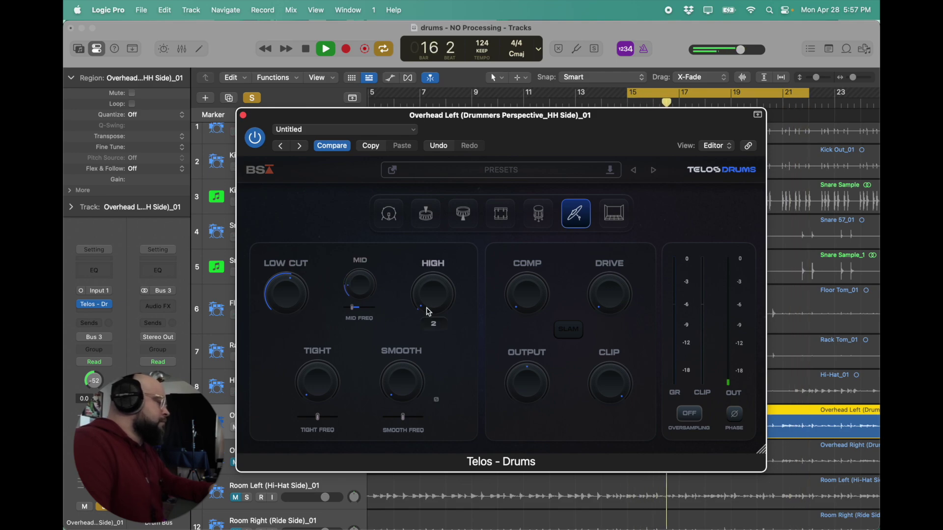
# - Set Overhead Left's High to 18 and Smooth to 23, raise Tight, and finish with playback stopped and the plug-in closed
pyautogui.moveTo(427, 295); pyautogui.dragTo(426, 286)
pyautogui.moveTo(426, 285); pyautogui.dragTo(425, 287)
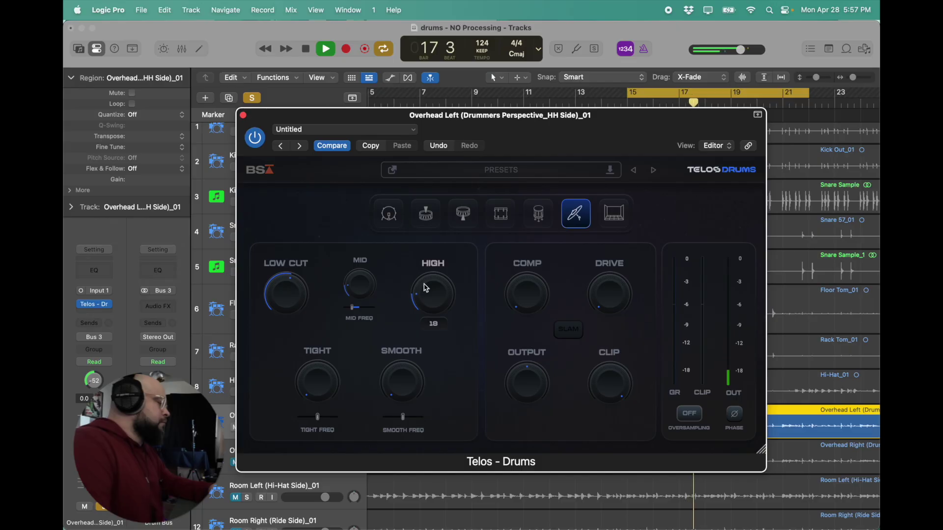
pyautogui.moveTo(379, 400); pyautogui.dragTo(369, 332)
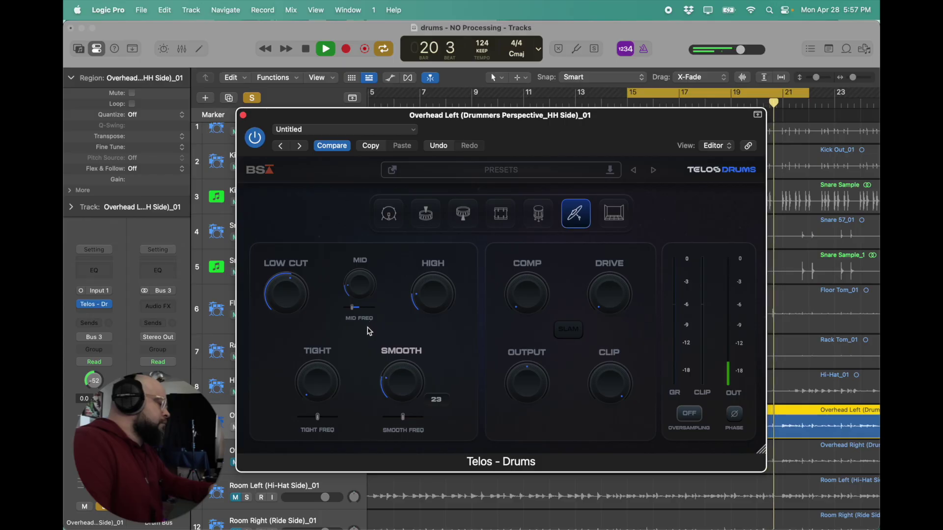
pyautogui.moveTo(330, 381); pyautogui.dragTo(297, 301)
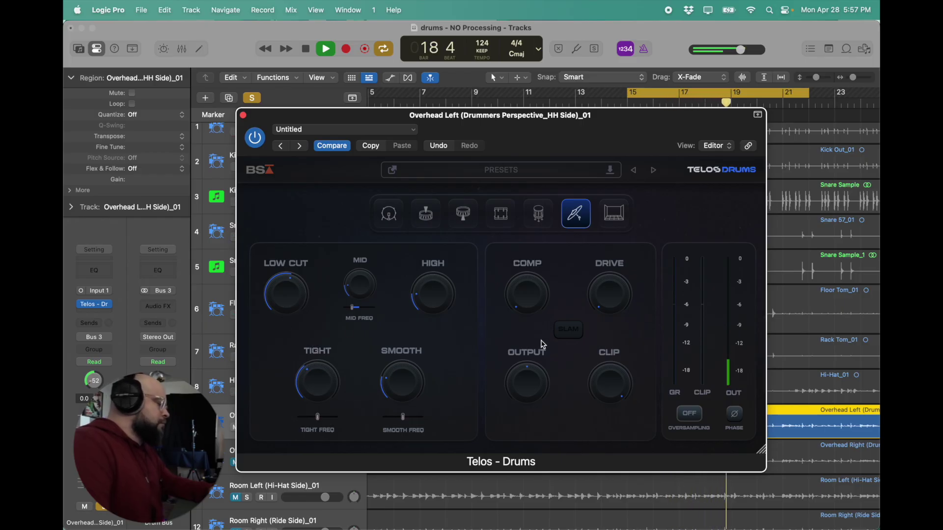
pyautogui.press('space')
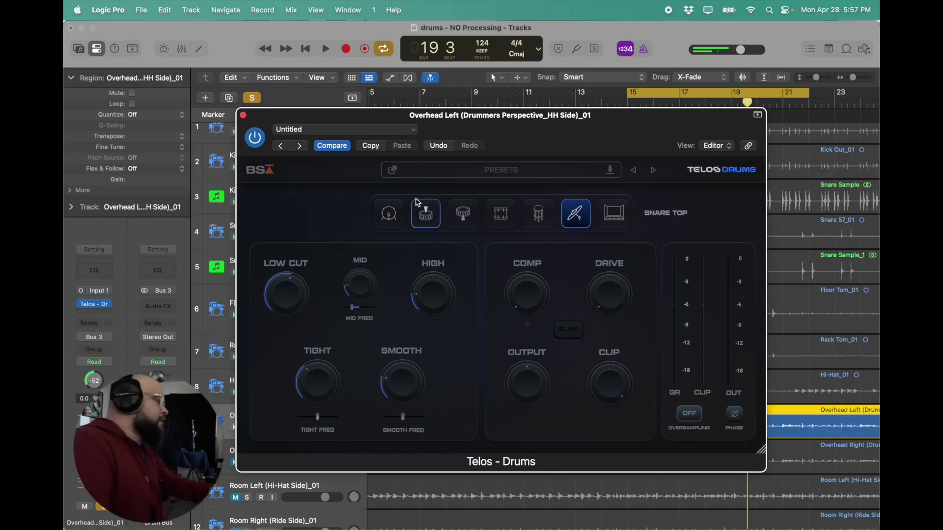
pyautogui.click(243, 116)
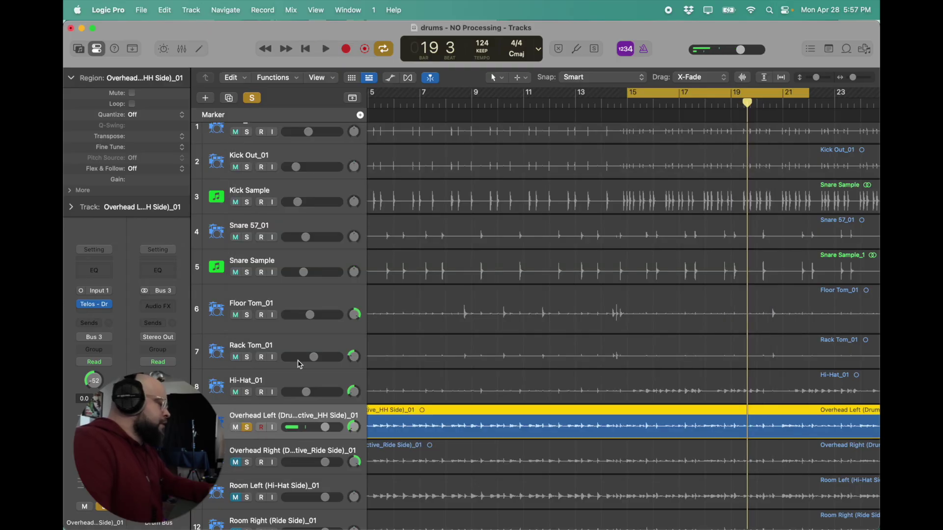
# - Select and solo Overhead Right, copy Overhead Left's Telos - Drums onto it in the mixer, and open the copy
pyautogui.click(253, 452)
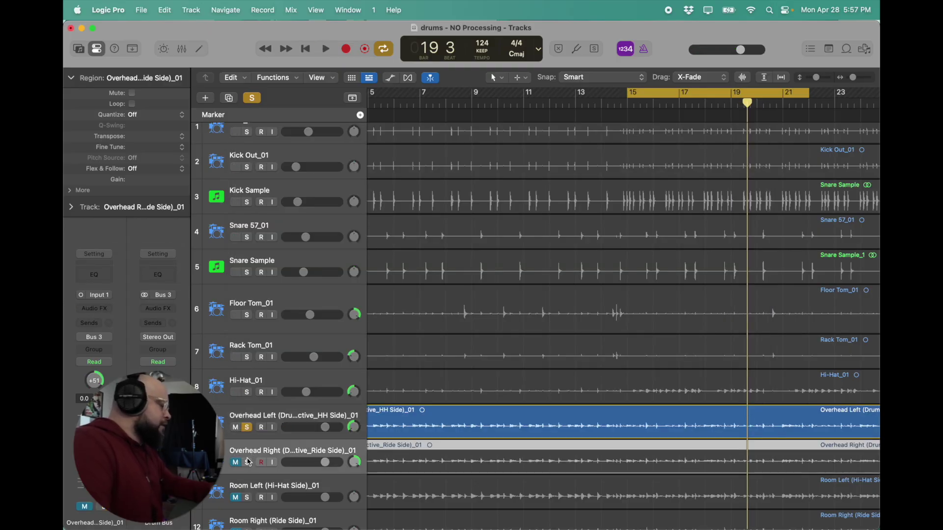
pyautogui.click(248, 461)
pyautogui.press('x')
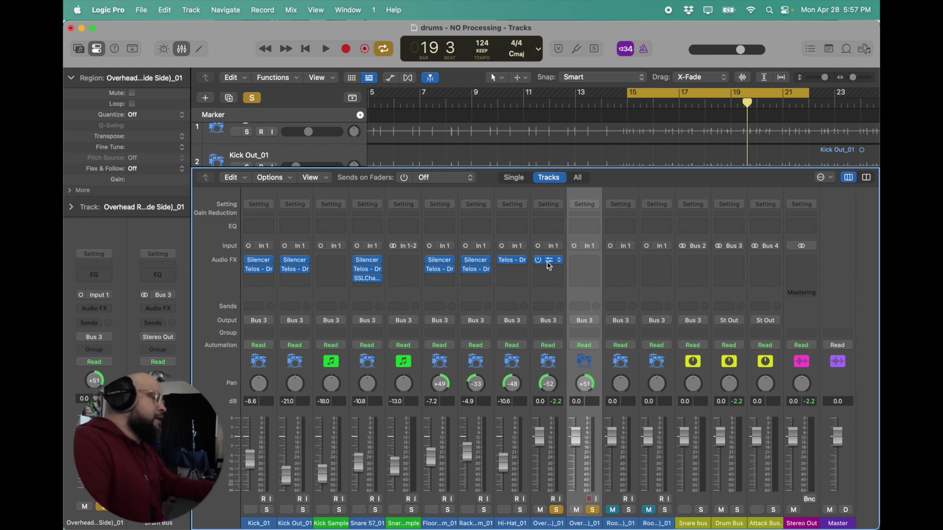
pyautogui.moveTo(575, 264); pyautogui.dragTo(581, 265)
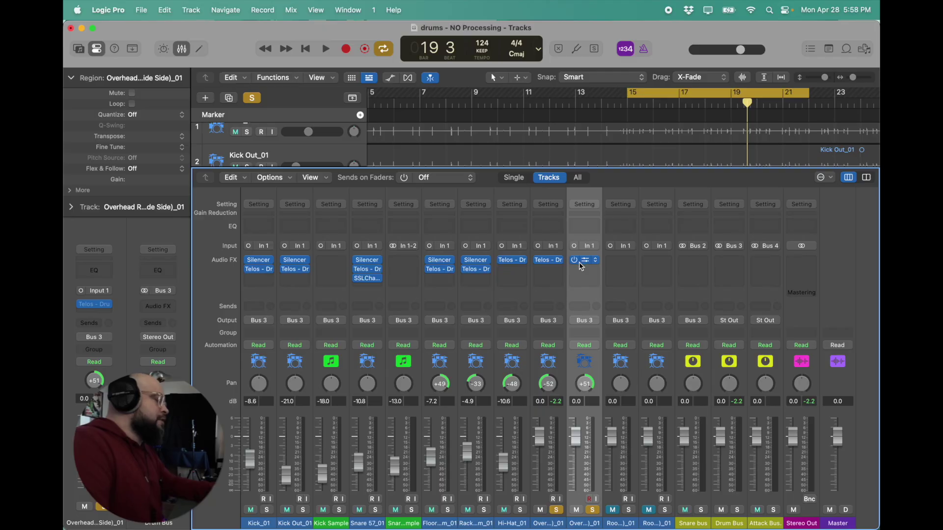
pyautogui.click(585, 260)
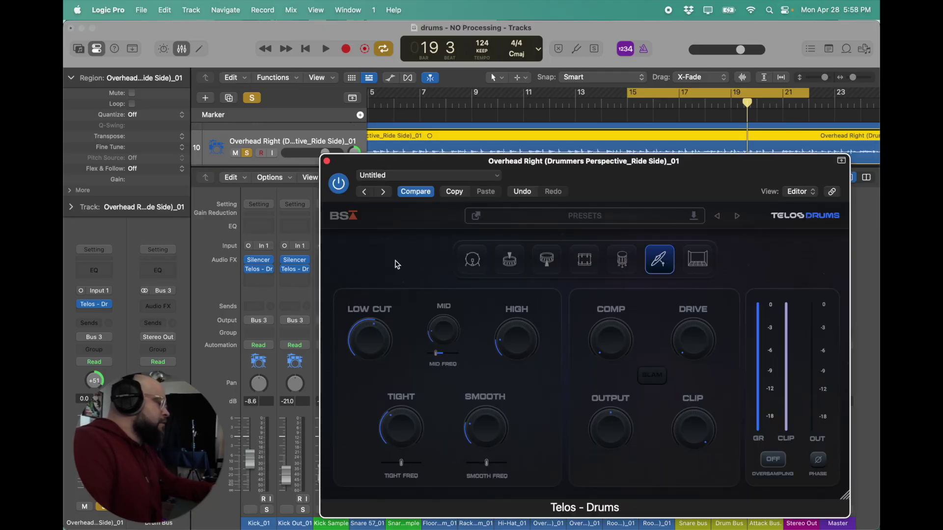
# - Audition the two soloed overheads with the plug-in window closed, and take both out of solo and unmute them
pyautogui.press('space')
pyautogui.click(327, 161)
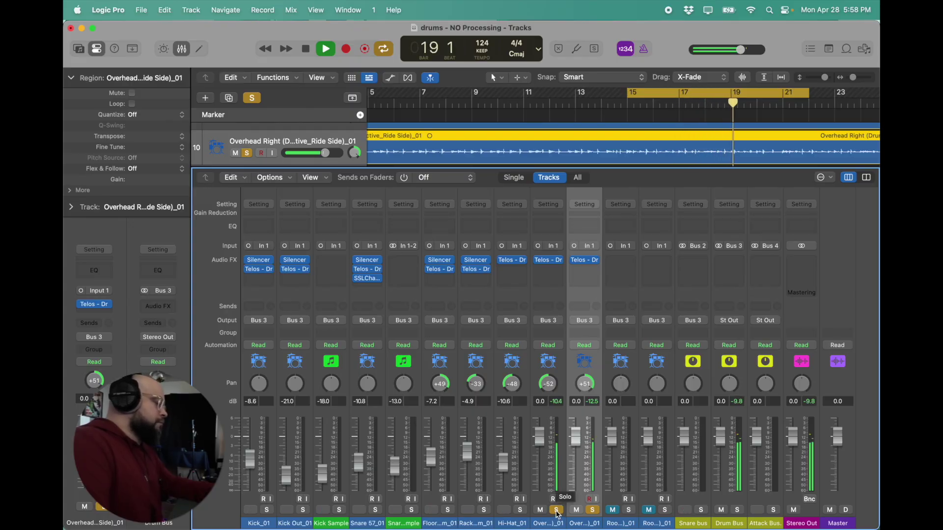
pyautogui.press('space')
pyautogui.click(556, 510)
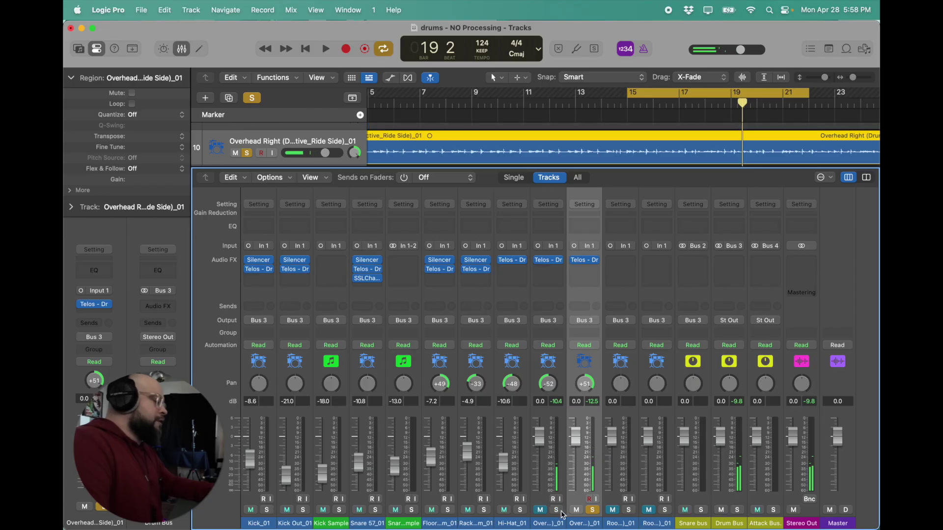
pyautogui.click(593, 512)
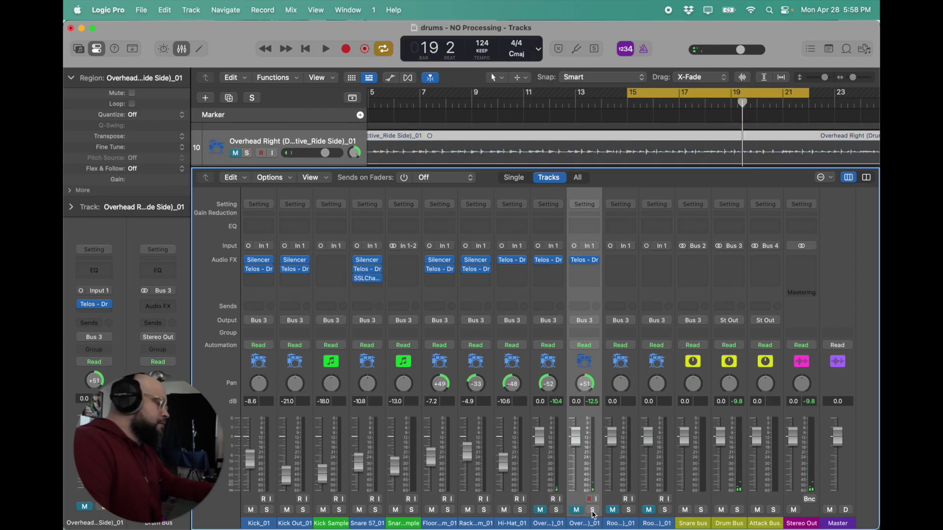
pyautogui.click(577, 512)
pyautogui.click(539, 512)
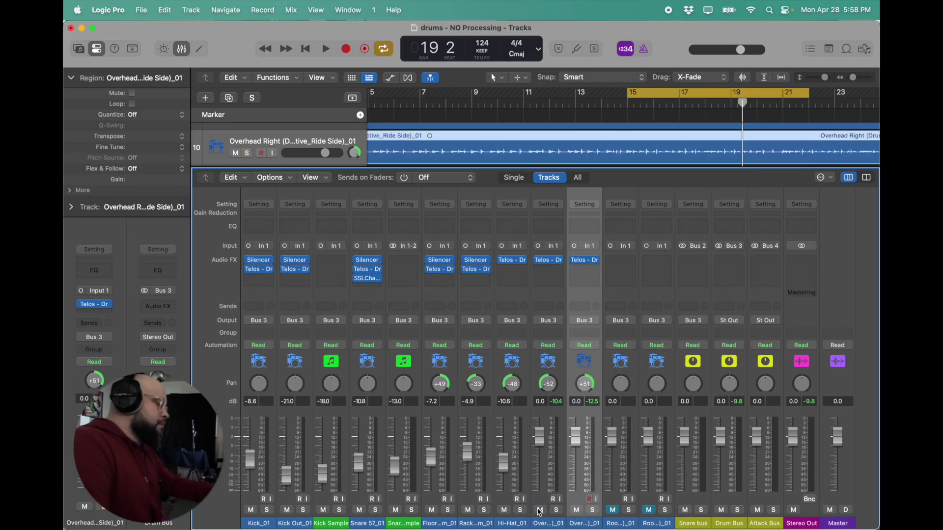
# - During full-kit playback, lower both overheads together to -5.9 dB and raise Kick Sample to -16.2 dB
pyautogui.press('space')
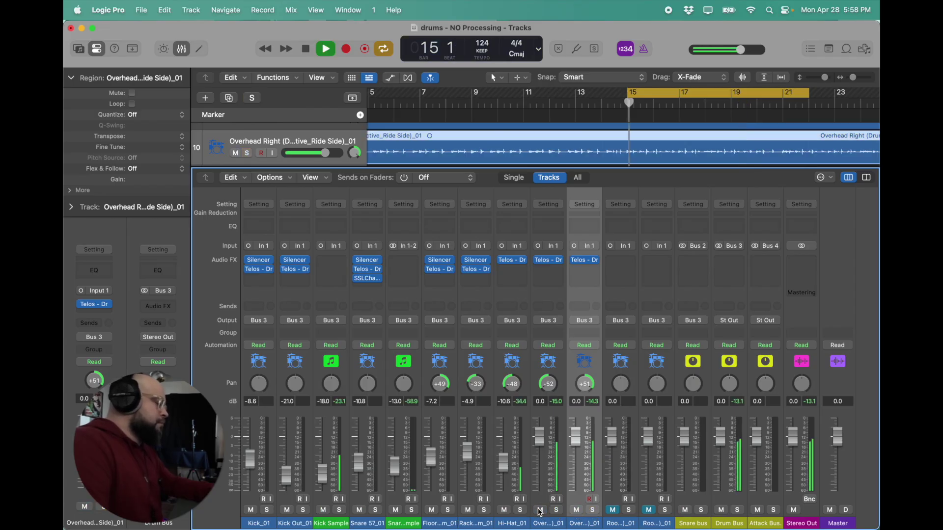
pyautogui.click(549, 419)
pyautogui.keyDown('shift'); pyautogui.click(593, 418); pyautogui.keyUp('shift')
pyautogui.moveTo(576, 436); pyautogui.dragTo(576, 456)
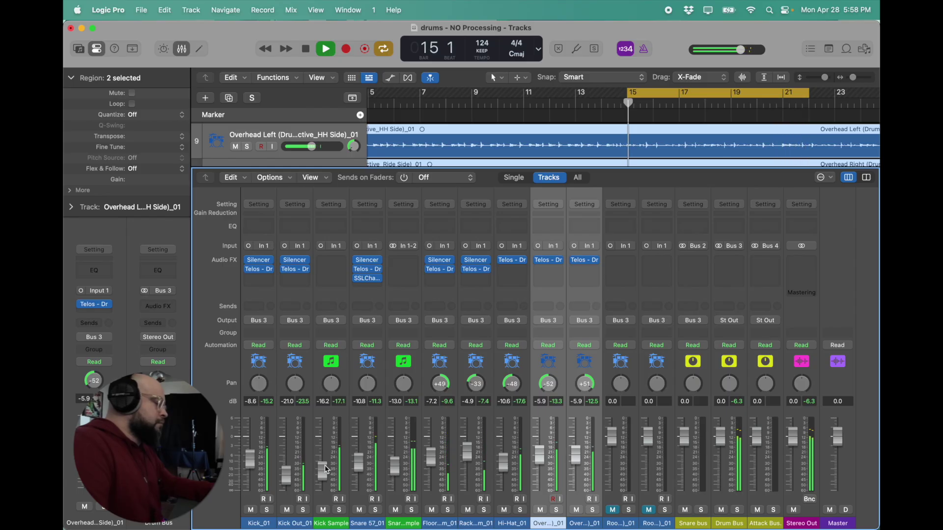
pyautogui.press('space')
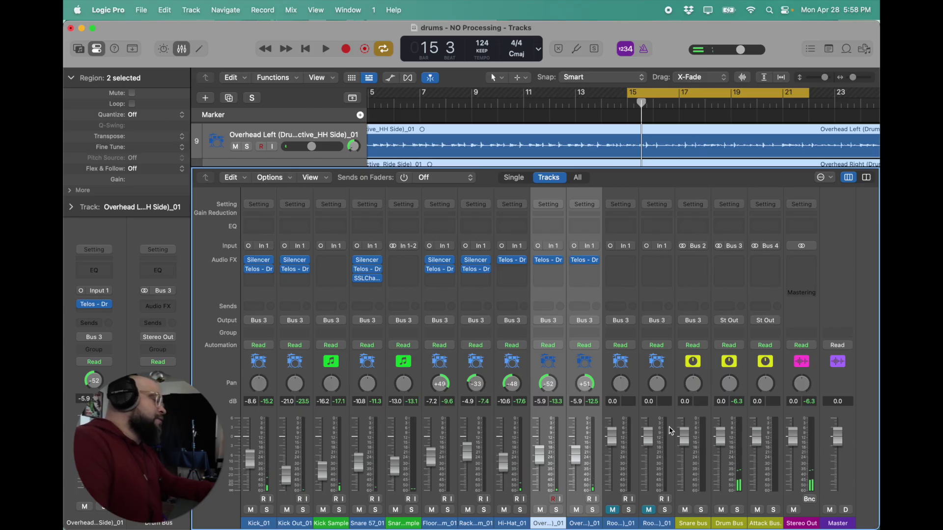
# - Select and solo the Room Left track and insert a mono Telos - Drums on it
pyautogui.click(633, 362)
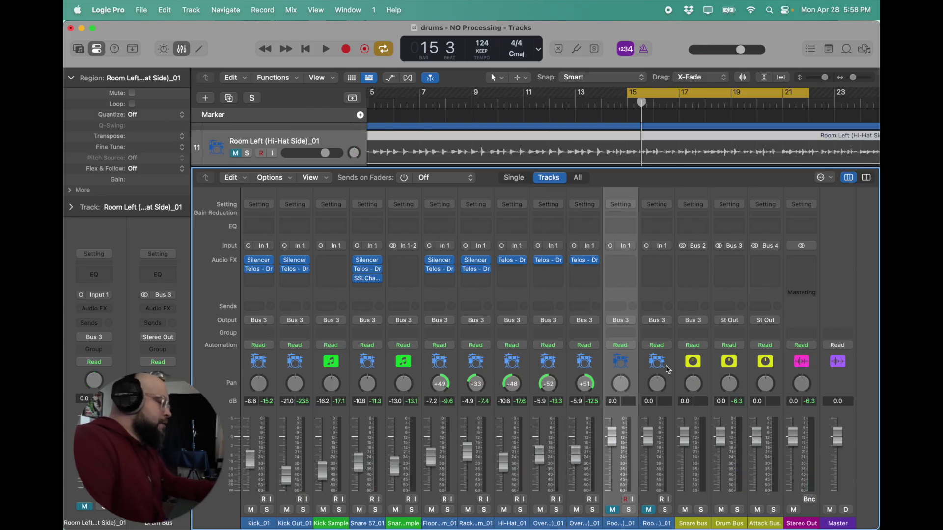
pyautogui.click(629, 511)
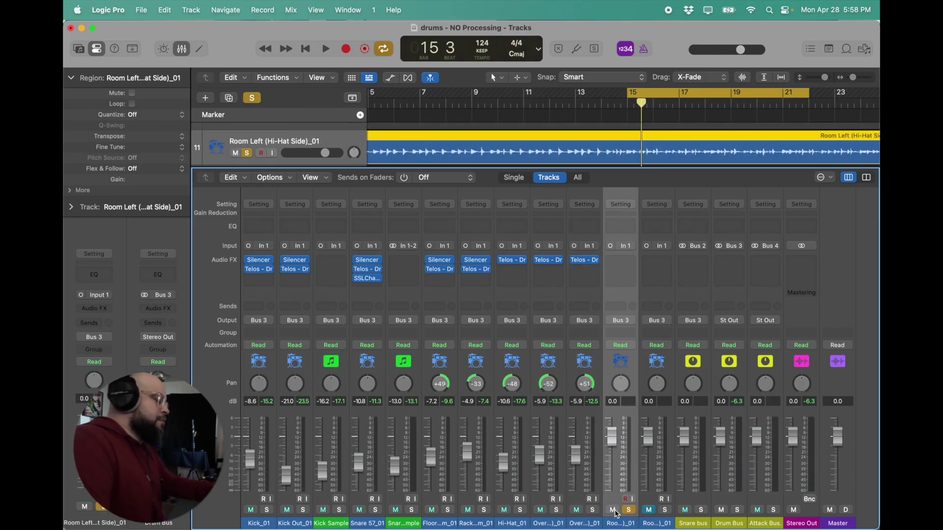
pyautogui.click(626, 260)
pyautogui.moveTo(633, 294)
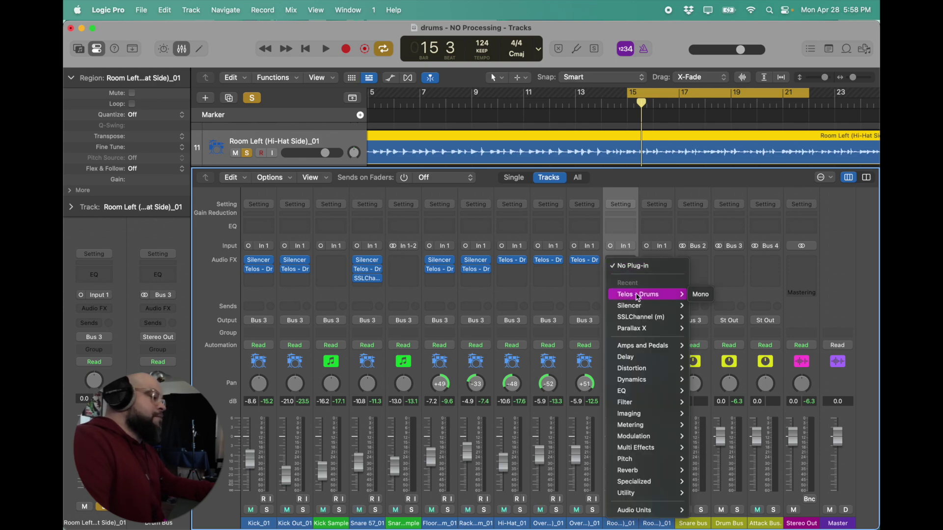
pyautogui.click(696, 294)
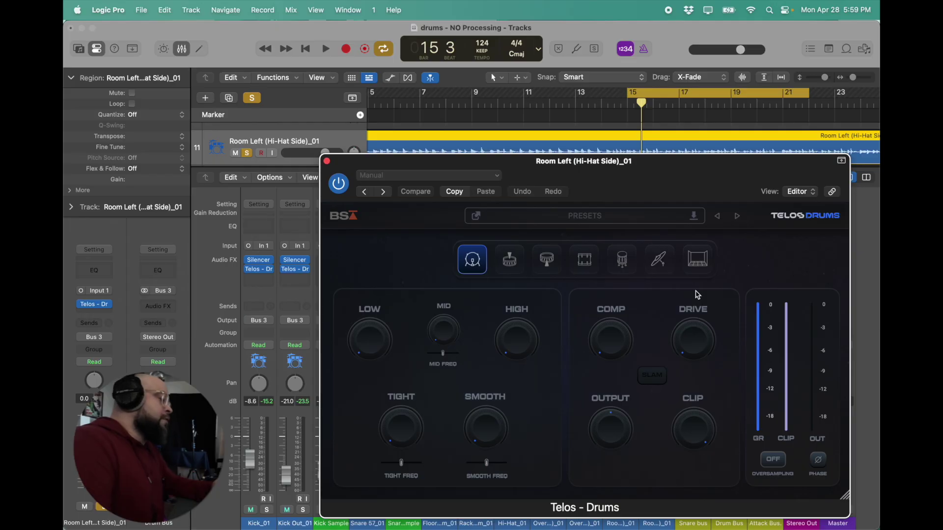
# - Load the Room Saver preset into Room Left's Telos - Drums and close the plug-in window
pyautogui.click(661, 263)
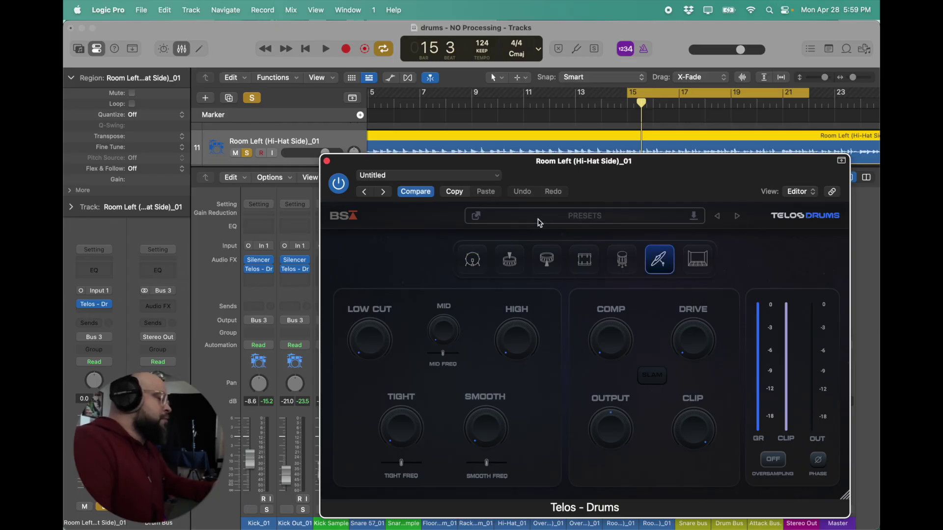
pyautogui.click(539, 221)
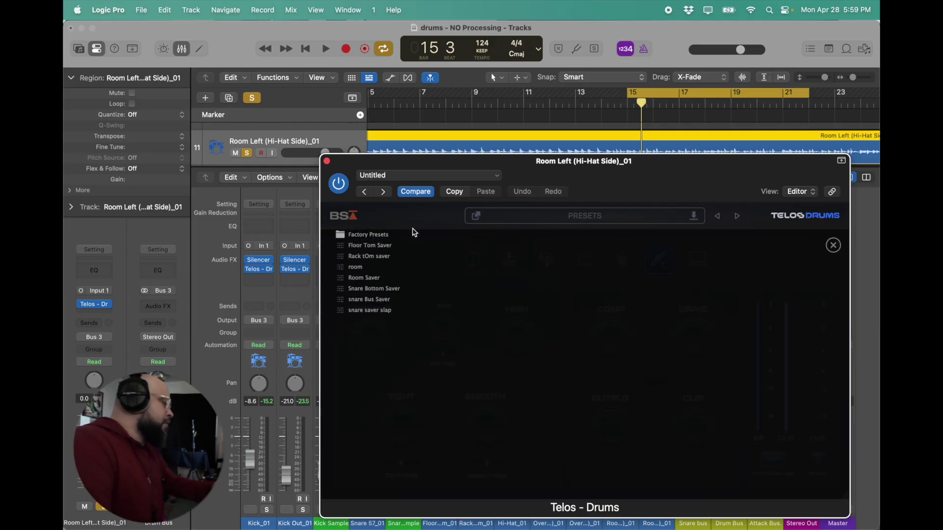
pyautogui.click(379, 279)
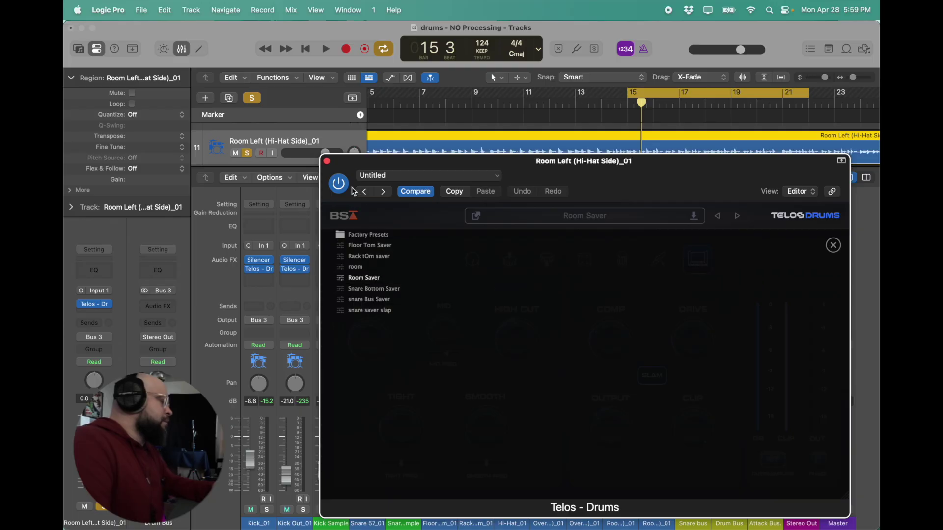
pyautogui.click(327, 161)
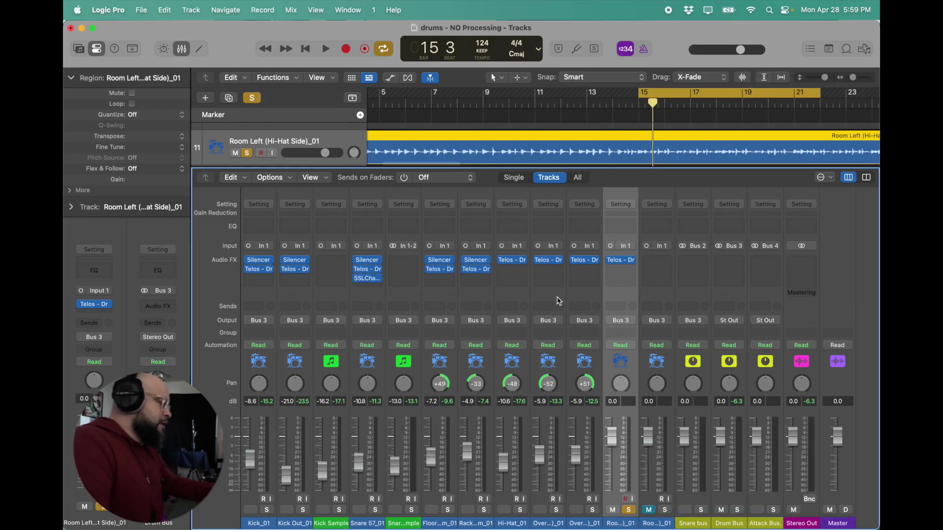
# - Reopen Room Left's Telos - Drums and, during playback, lower Low Cut to 28 and raise Mid
pyautogui.click(618, 263)
pyautogui.press('space')
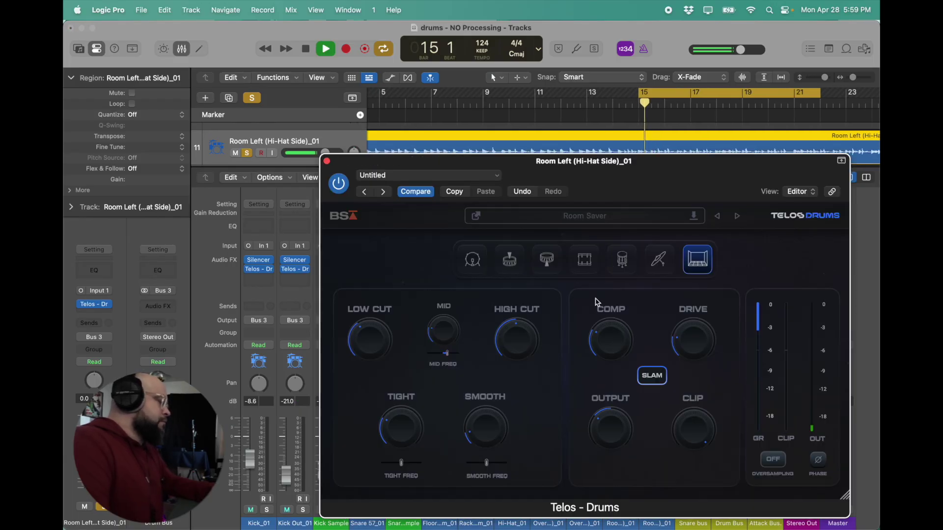
pyautogui.moveTo(369, 338)
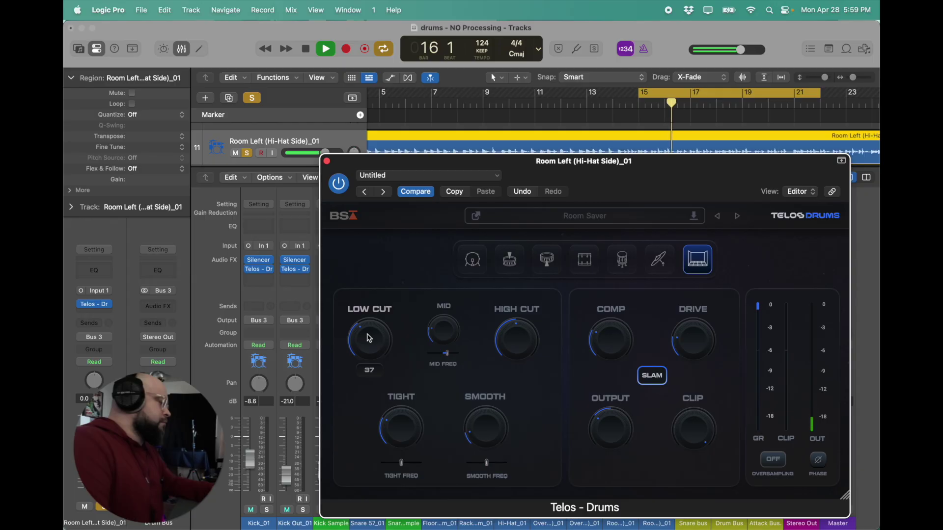
pyautogui.scroll(-2, 367, 348)
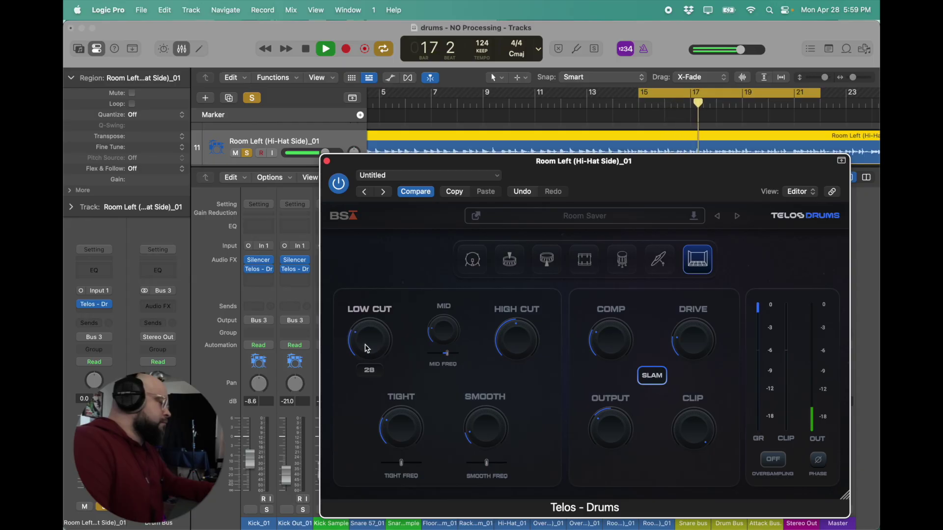
pyautogui.moveTo(460, 348)
pyautogui.moveTo(444, 340); pyautogui.dragTo(431, 236)
pyautogui.scroll(-5, 445, 357)
pyautogui.moveTo(445, 357)
pyautogui.mouseDown()
pyautogui.moveTo(435, 357)
pyautogui.moveTo(446, 357)
pyautogui.mouseUp()
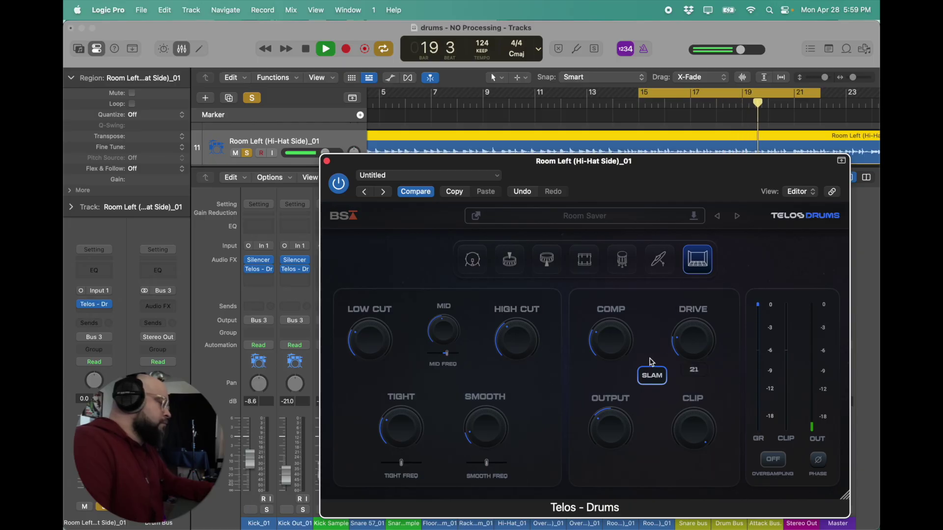
# - In Room Left's Telos - Drums, raise Comp to 49 and Drive to 51, then audition the result
pyautogui.press('space')
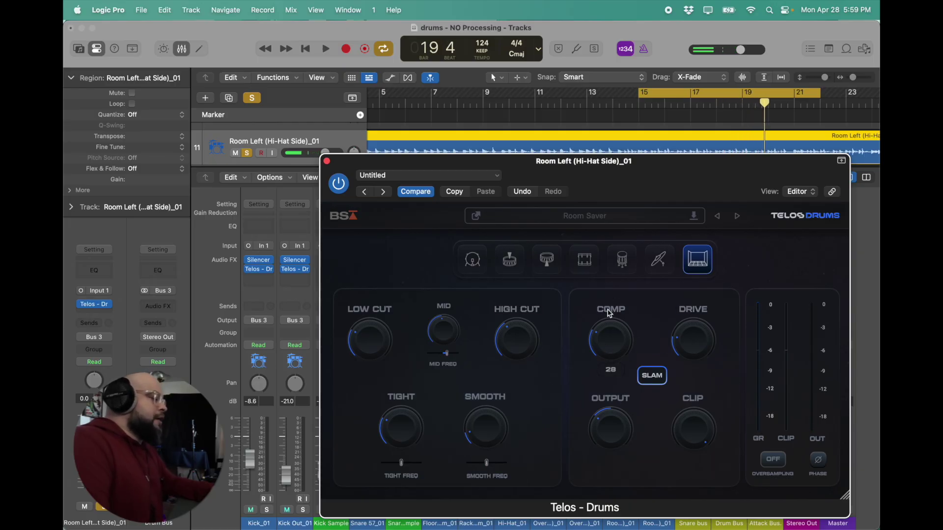
pyautogui.click(653, 376)
pyautogui.moveTo(620, 355); pyautogui.dragTo(628, 352)
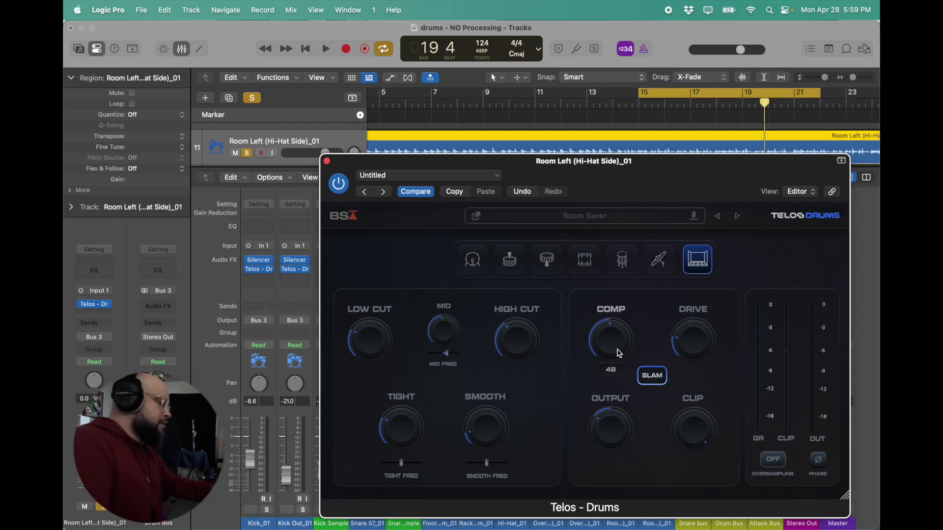
pyautogui.press('space')
pyautogui.moveTo(685, 347)
pyautogui.mouseDown()
pyautogui.moveTo(693, 391)
pyautogui.moveTo(693, 351)
pyautogui.mouseUp()
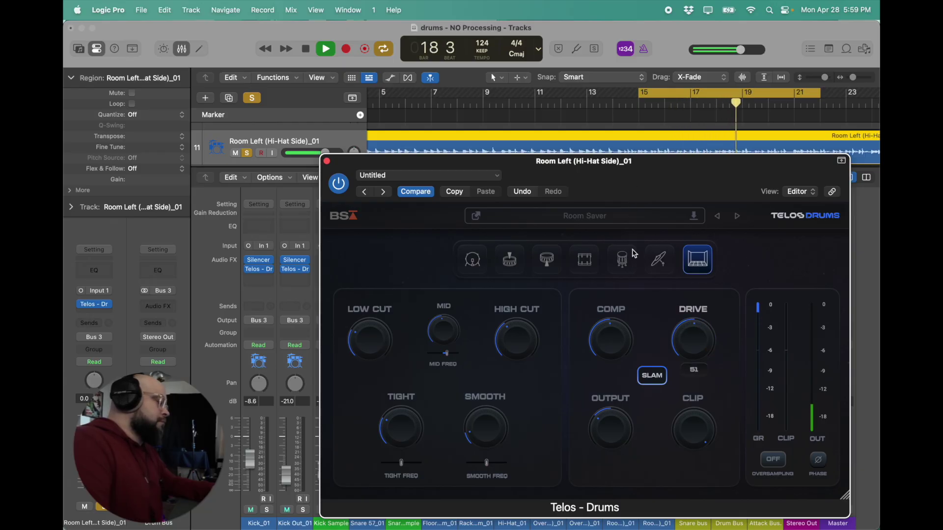
pyautogui.moveTo(612, 432)
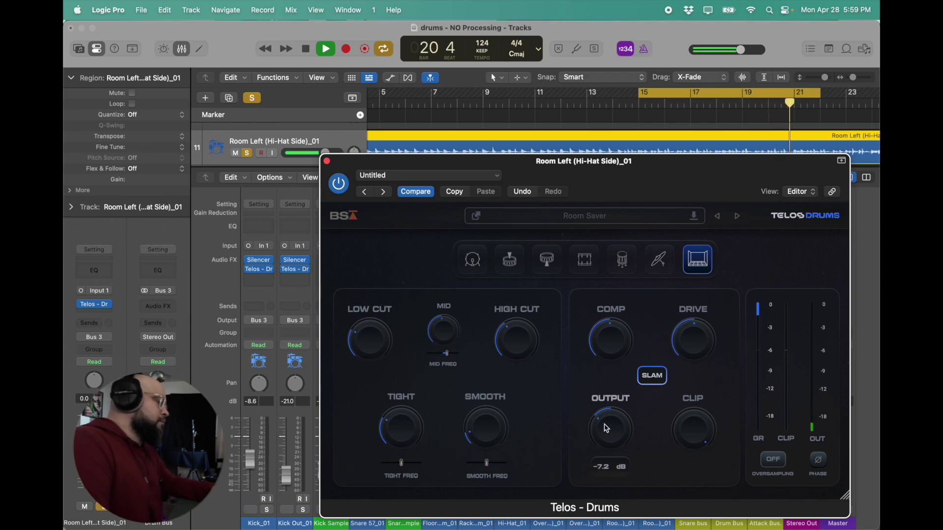
pyautogui.moveTo(375, 350)
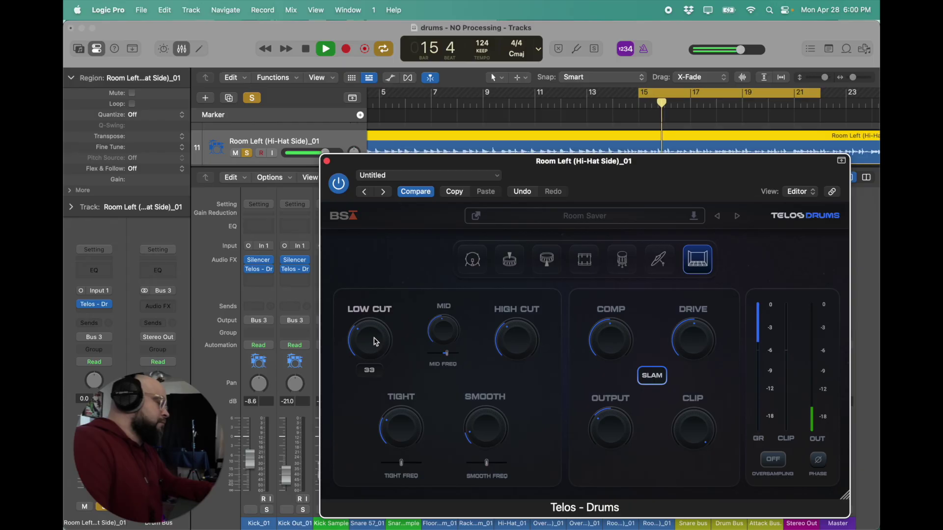
pyautogui.press('space')
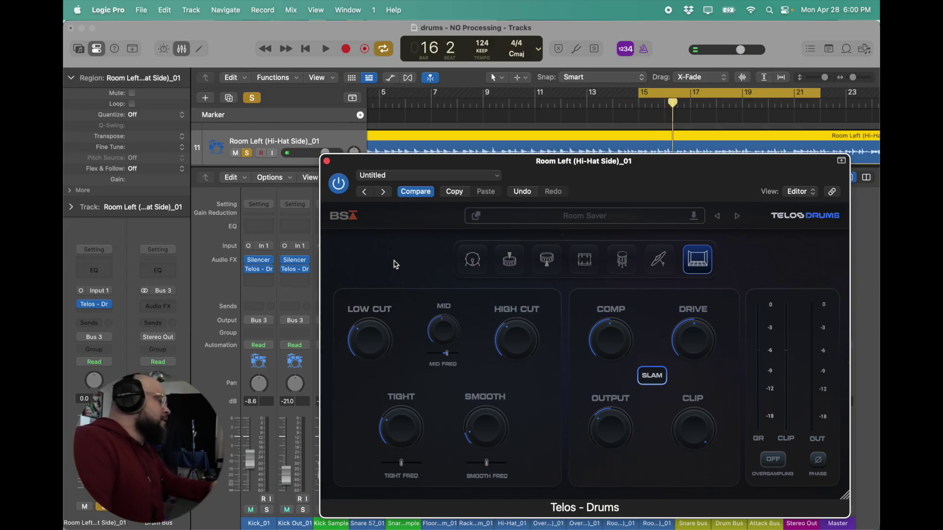
# - Copy Room Left's Telos - Drums to the Room Right track and open the copy to check its settings
pyautogui.click(327, 162)
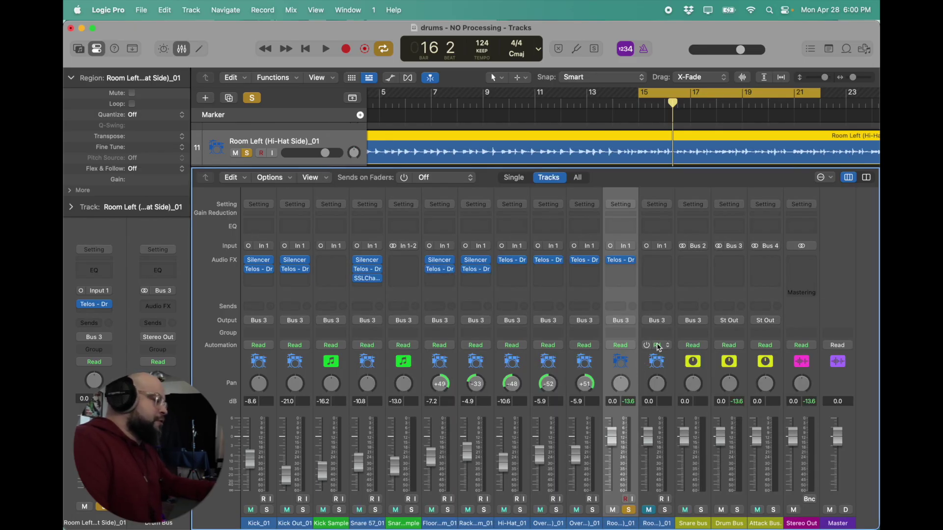
pyautogui.moveTo(617, 264); pyautogui.dragTo(650, 261)
pyautogui.click(654, 261)
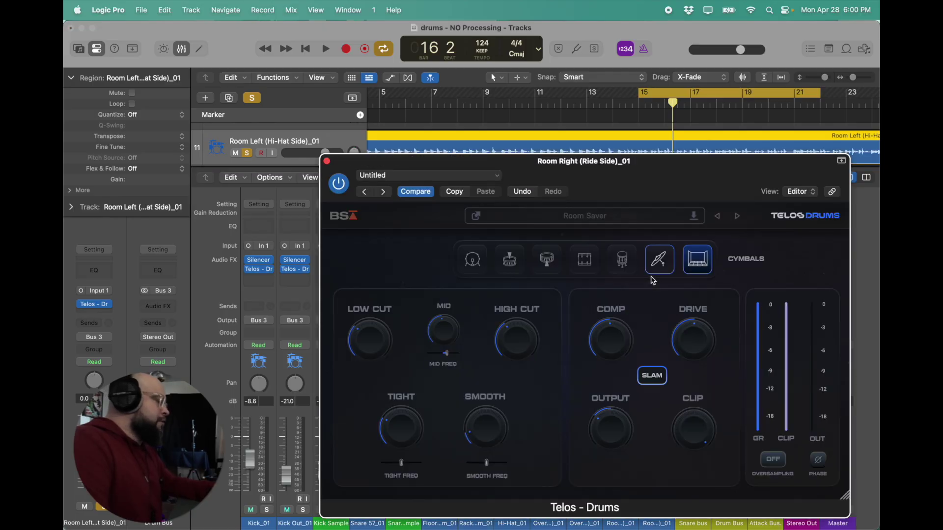
pyautogui.click(327, 162)
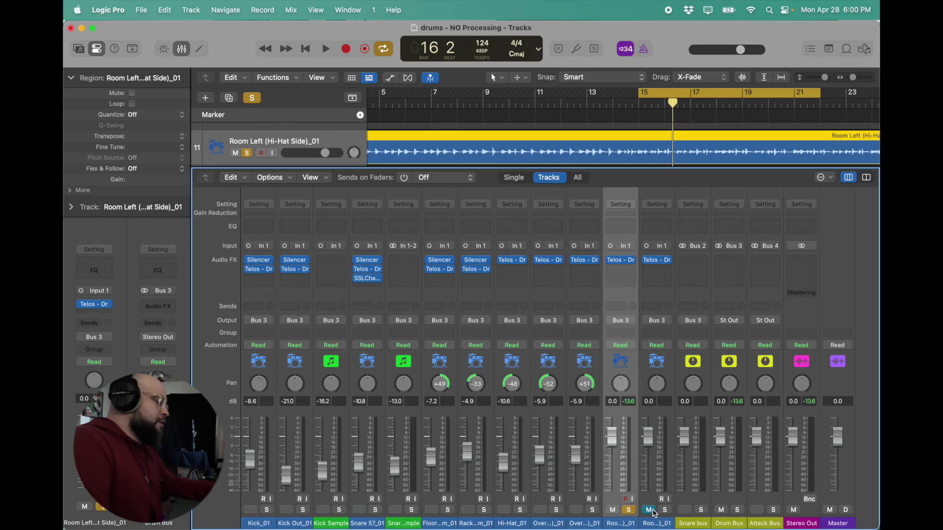
# - Select both room tracks, clear their solo and mute, and bring both faders up from the minimum to -12.8 dB during full-kit playback
pyautogui.keyDown('shift'); pyautogui.click(650, 419); pyautogui.keyUp('shift')
pyautogui.moveTo(648, 436); pyautogui.dragTo(651, 527)
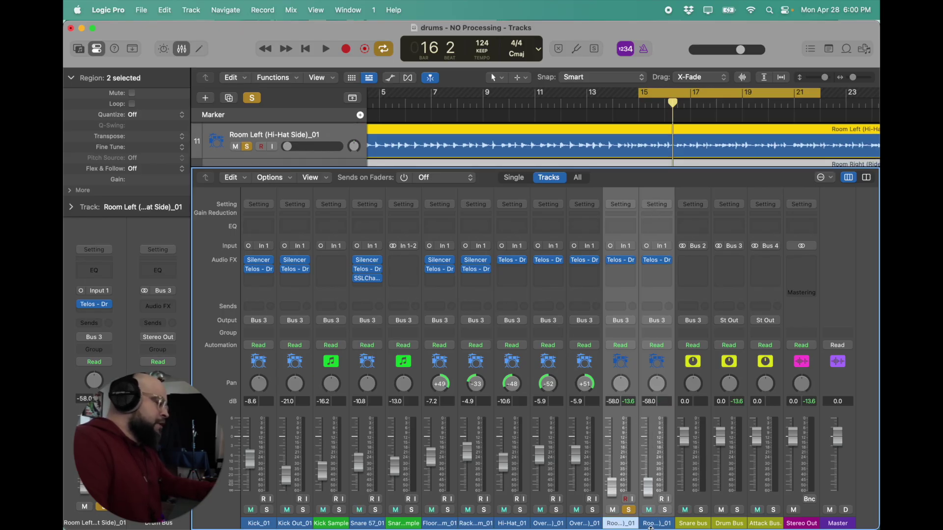
pyautogui.press('space')
pyautogui.click(629, 510)
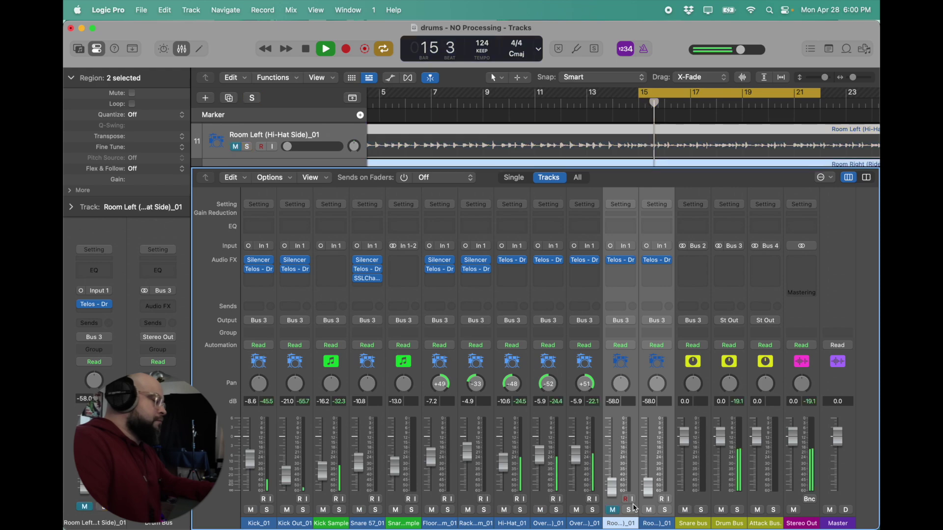
pyautogui.click(612, 510)
pyautogui.moveTo(612, 487); pyautogui.dragTo(611, 465)
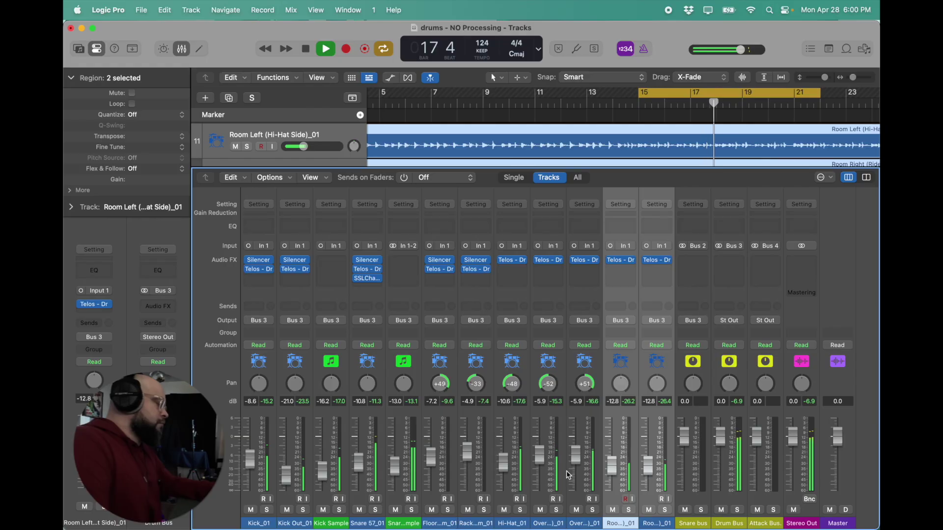
pyautogui.press('space')
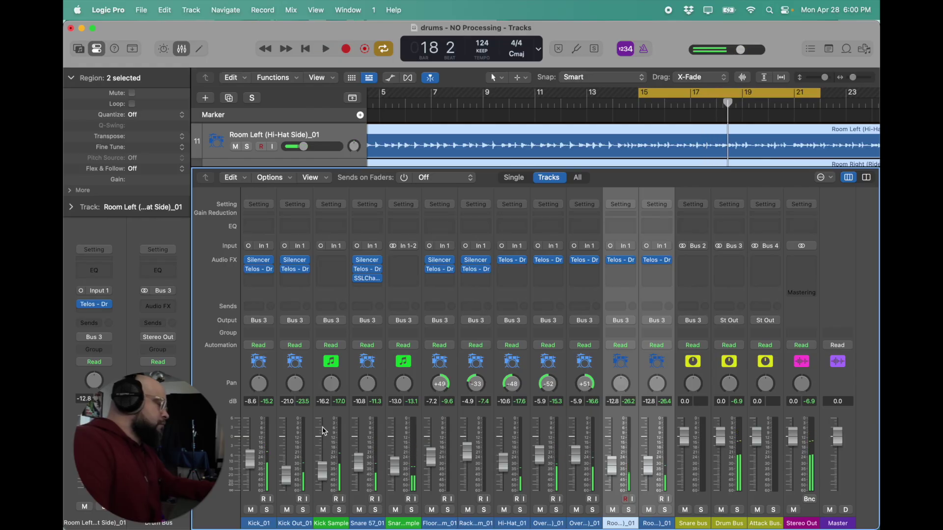
# - Insert a mono SSLChannel on Kick Sample and load the Kick Slap/Smack preset
pyautogui.click(323, 431)
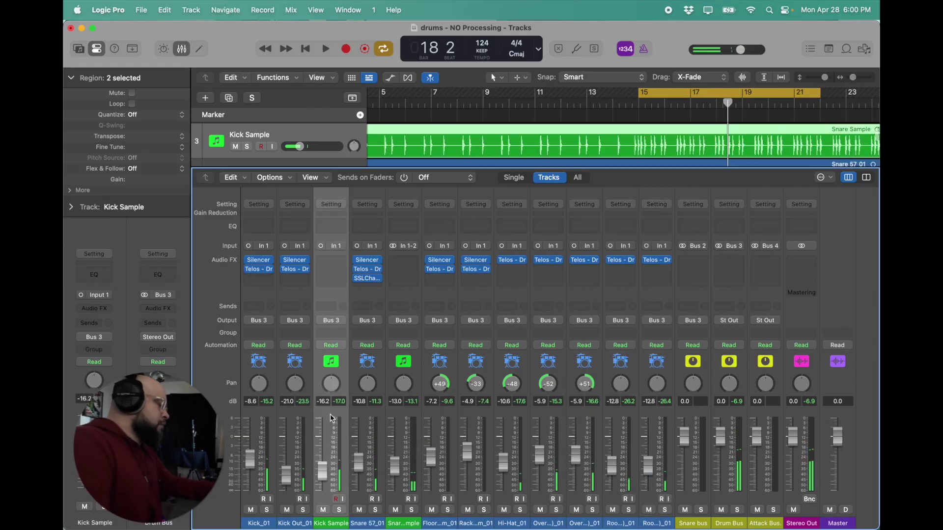
pyautogui.click(332, 260)
pyautogui.moveTo(355, 320)
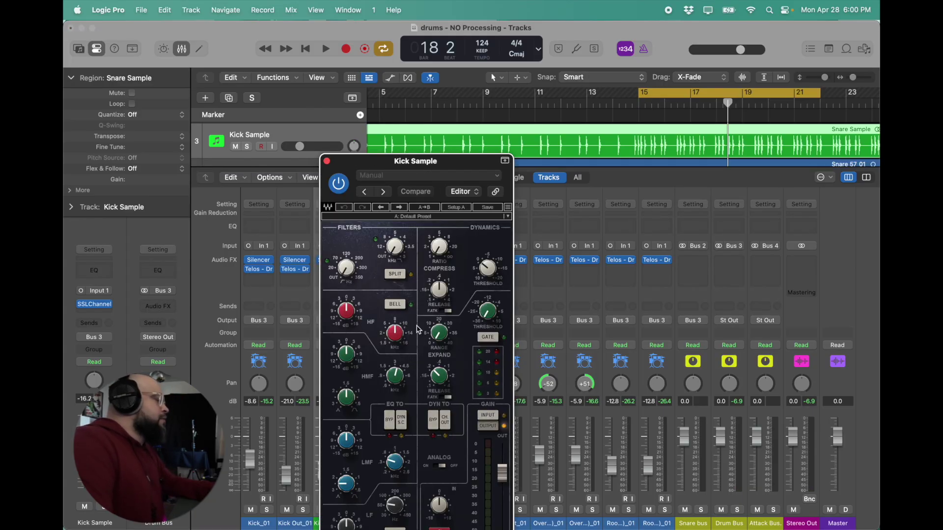
pyautogui.moveTo(404, 161); pyautogui.dragTo(345, 47)
pyautogui.click(343, 61)
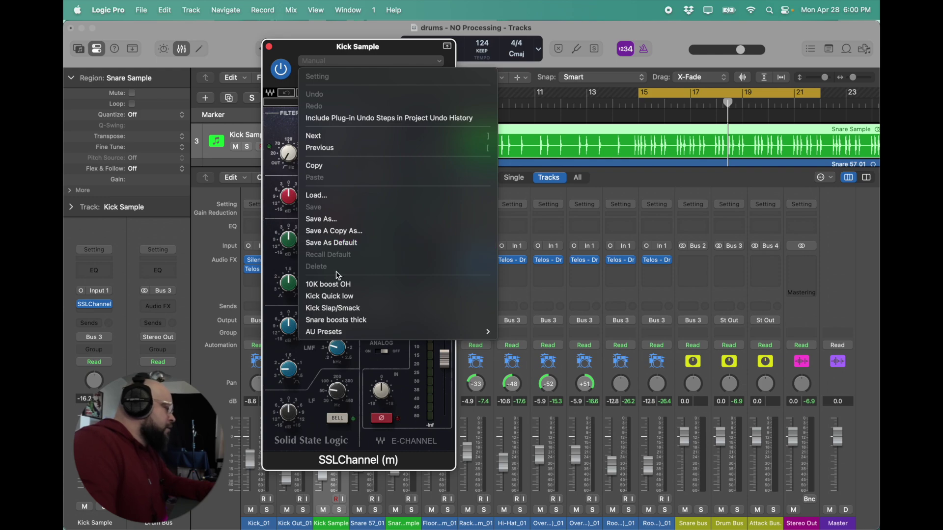
pyautogui.click(331, 308)
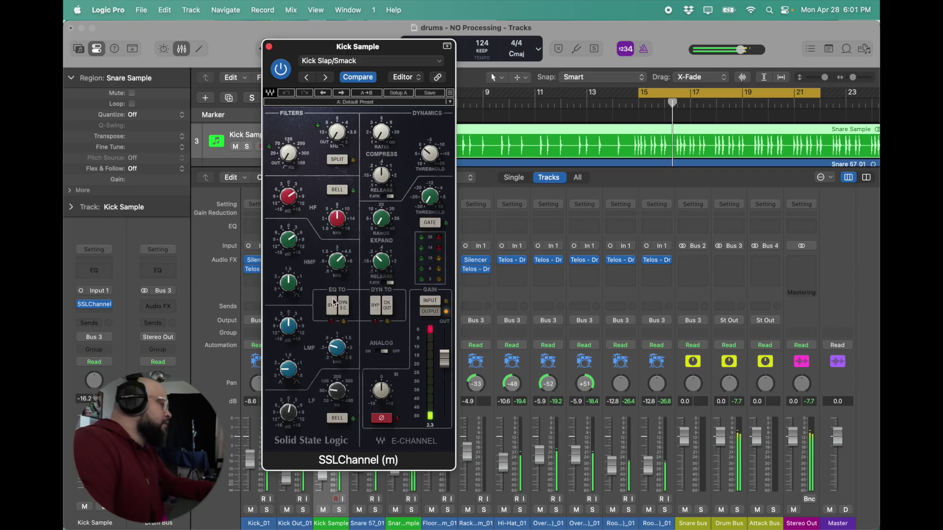
pyautogui.click(268, 46)
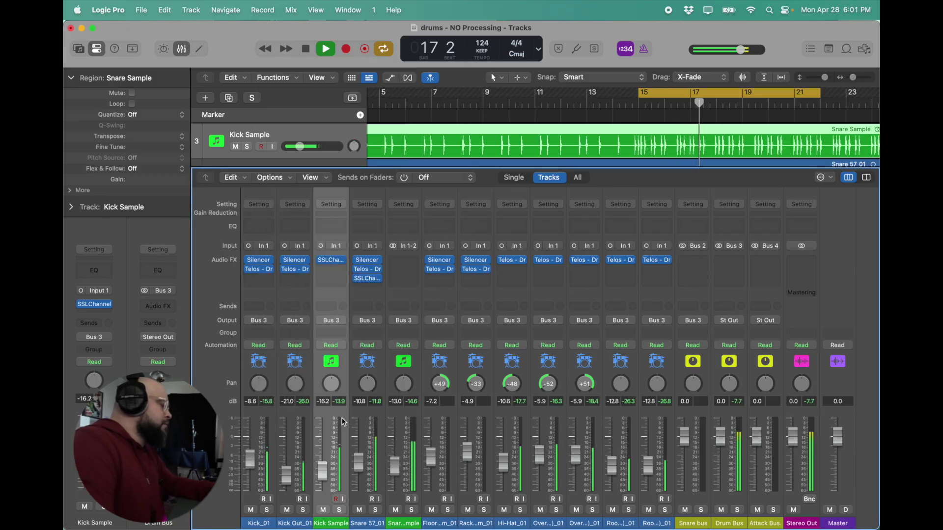
# - Briefly solo Kick Sample during playback, then set its level to -13.4 dB against the full kit
pyautogui.press('s')
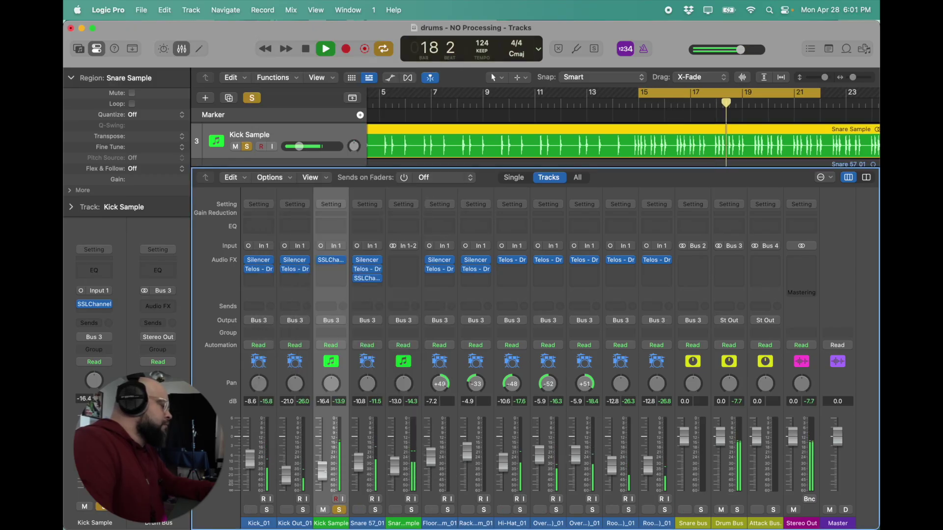
pyautogui.press('s')
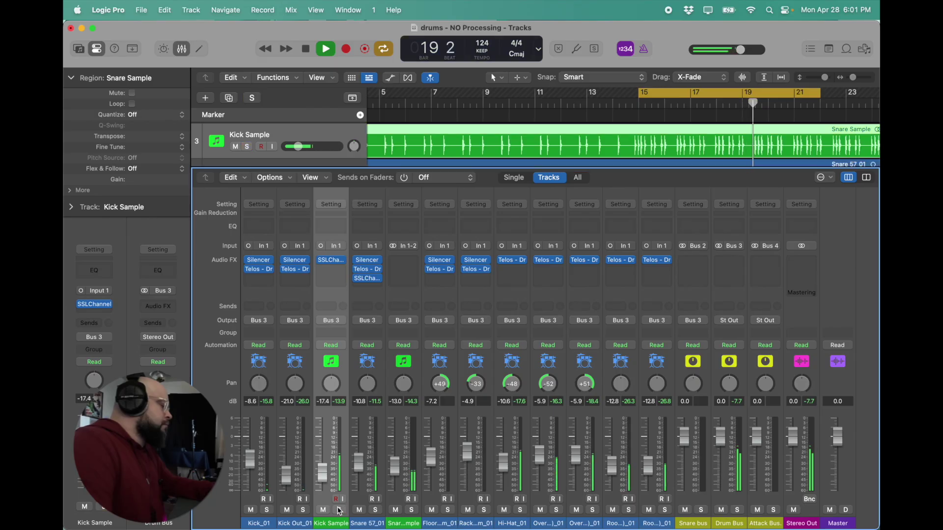
pyautogui.moveTo(328, 480); pyautogui.dragTo(325, 465)
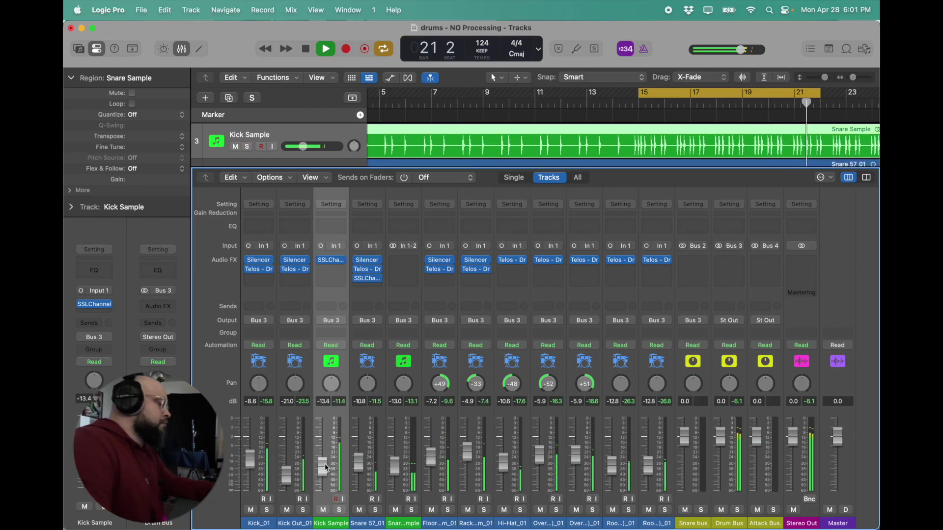
pyautogui.press('space')
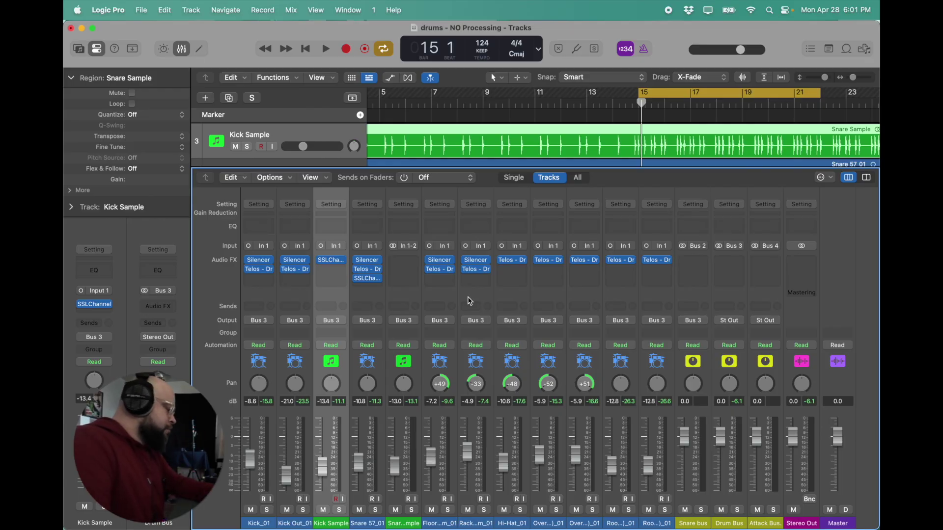
# - Insert a stereo SSLComp on the Snare Sample track and close its plug-in window
pyautogui.click(413, 261)
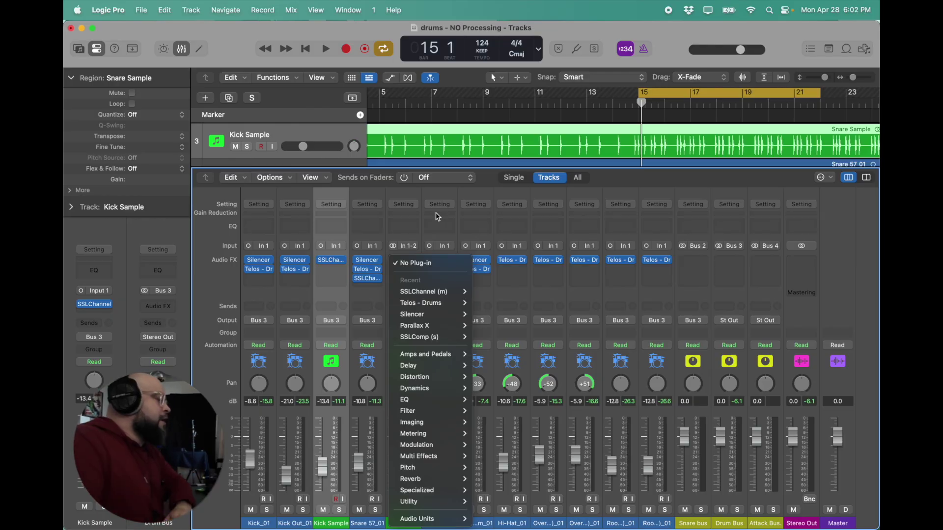
pyautogui.click(399, 266)
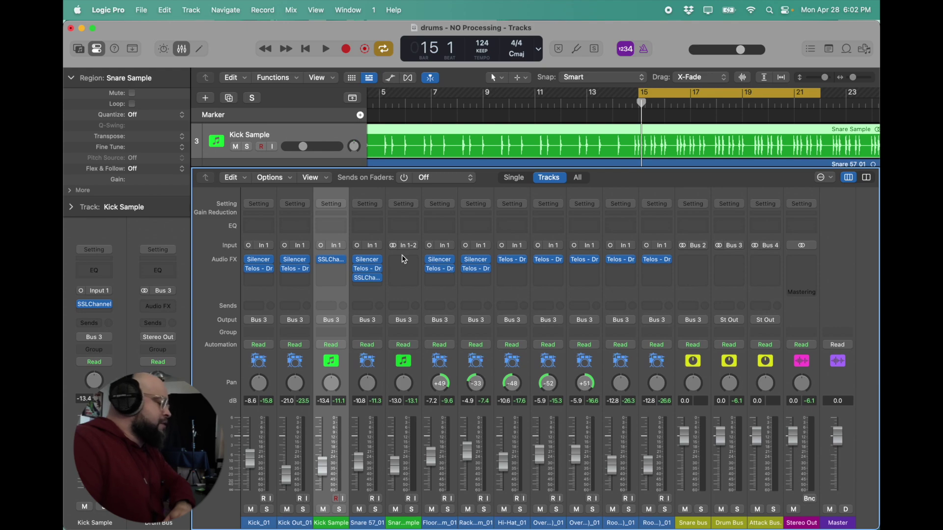
pyautogui.click(402, 258)
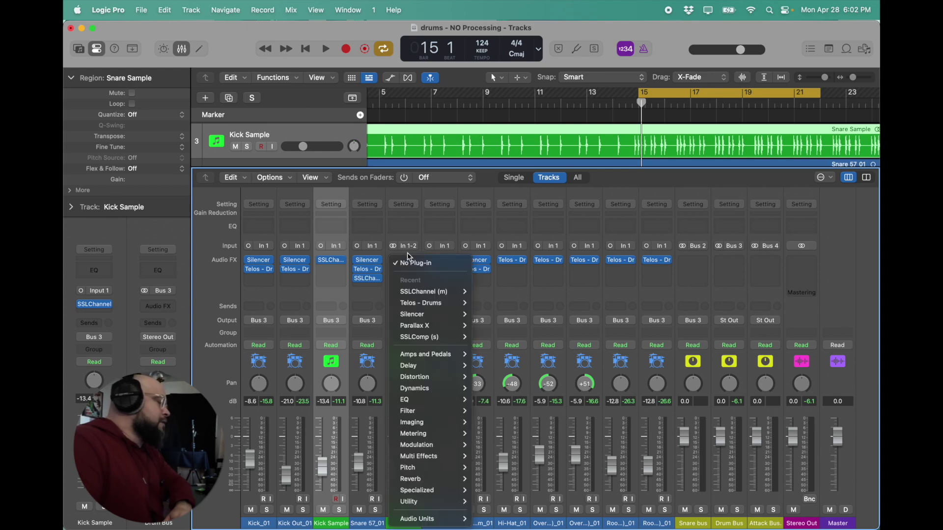
pyautogui.moveTo(457, 336)
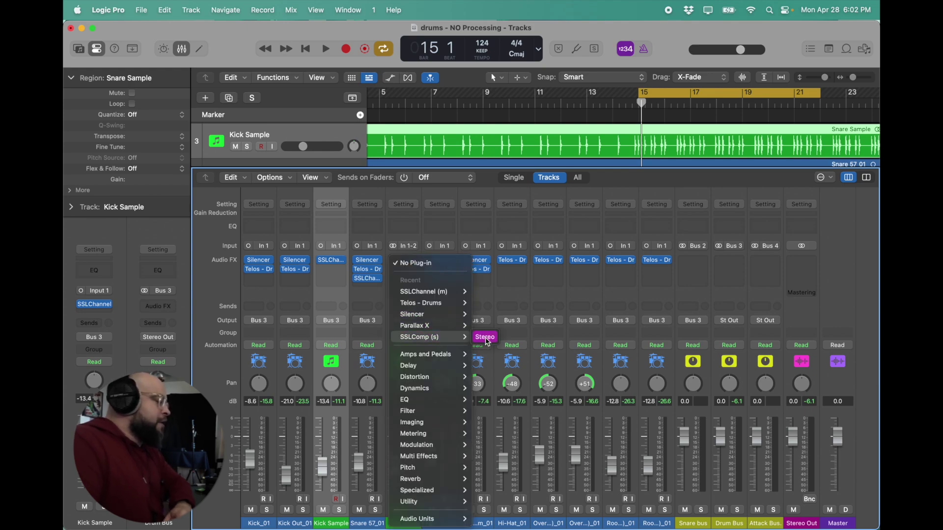
pyautogui.click(485, 339)
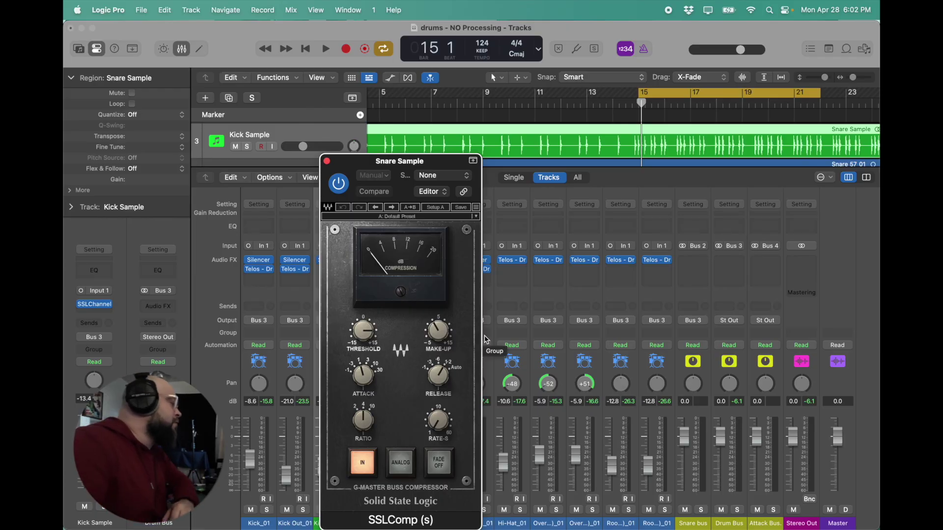
pyautogui.click(326, 162)
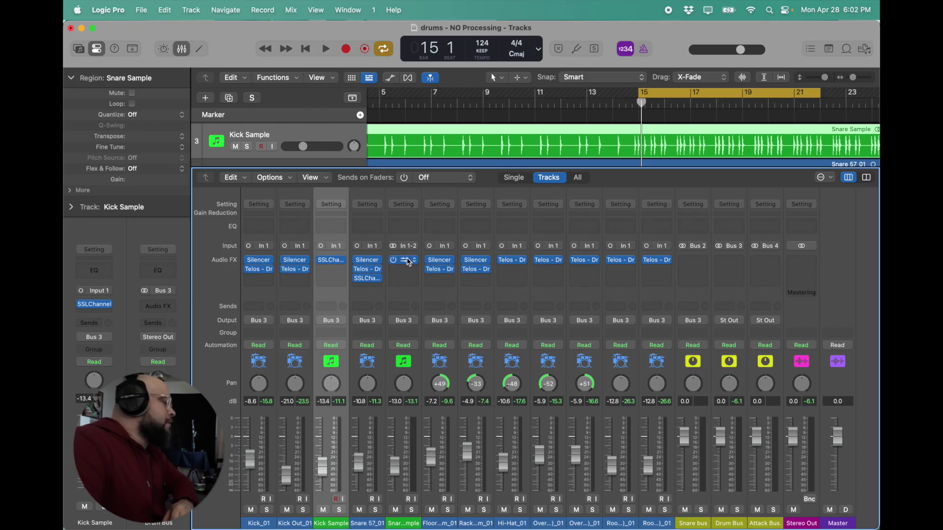
# - Replace Snare Sample's SSLComp with a dual-mono SSLChannel and move its window clear of the channel strip
pyautogui.click(411, 264)
pyautogui.moveTo(430, 295)
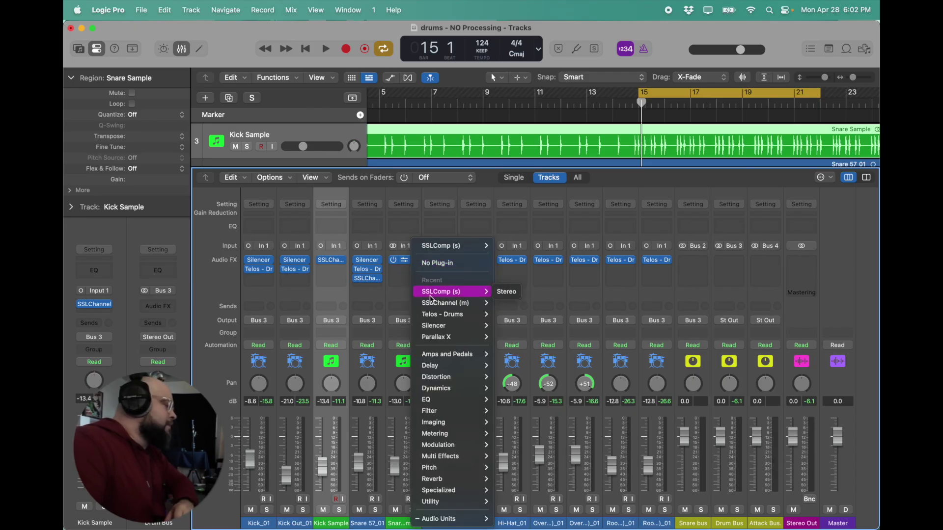
pyautogui.moveTo(479, 304)
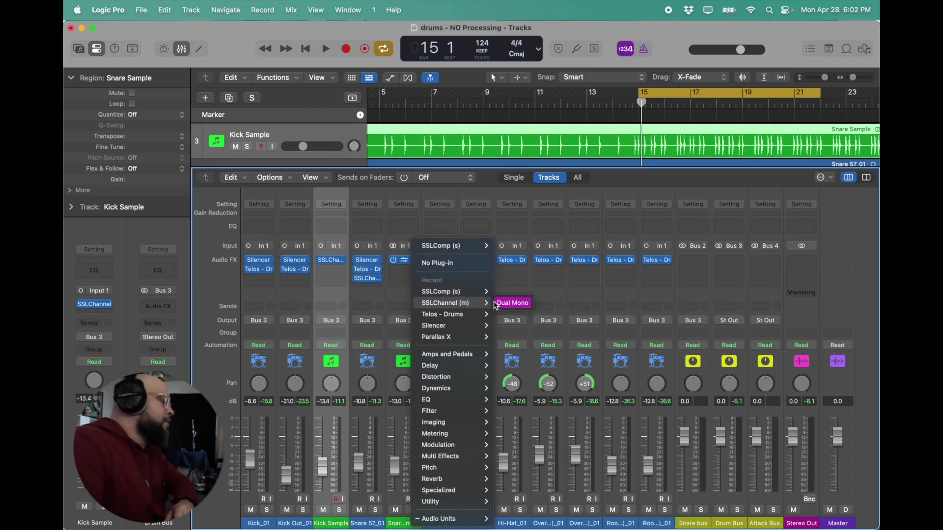
pyautogui.click(497, 304)
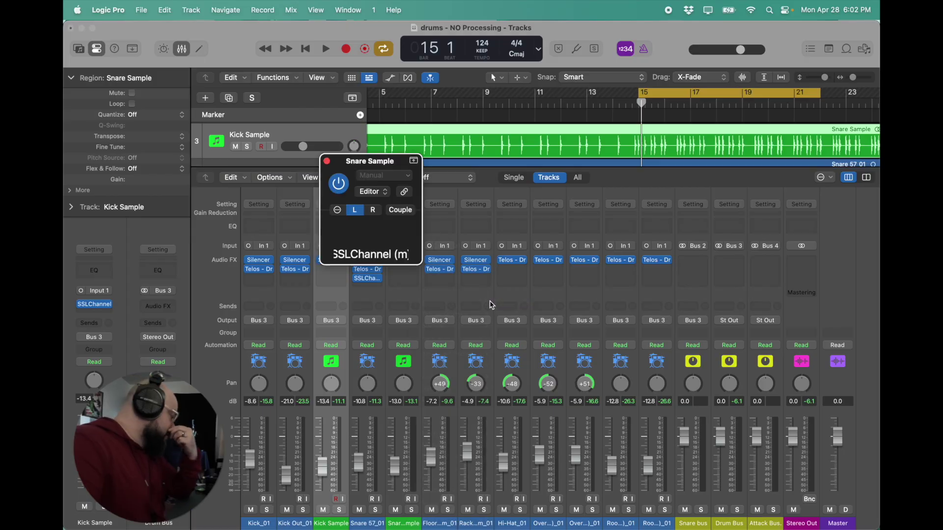
pyautogui.moveTo(412, 194); pyautogui.dragTo(240, 91)
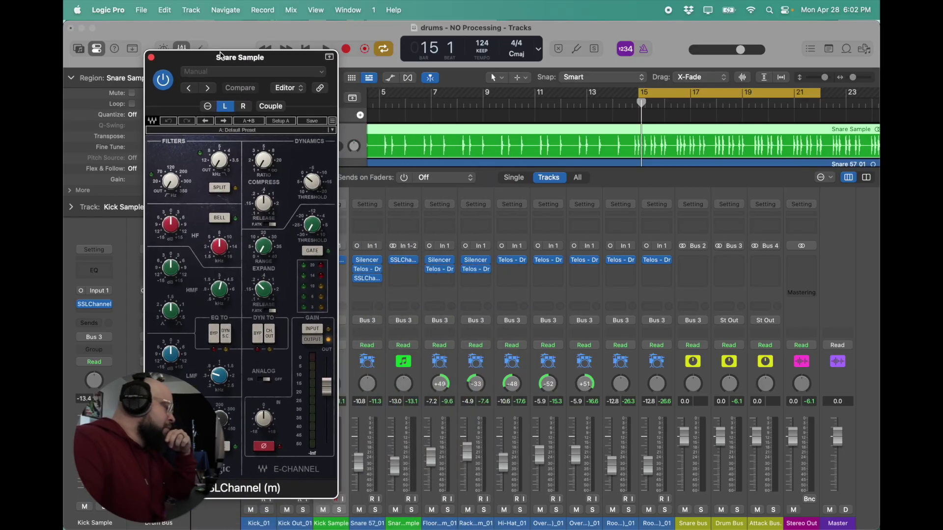
# - Switch the Snare Sample channel to mono, solo it during playback, and close the SSLChannel window
pyautogui.click(412, 512)
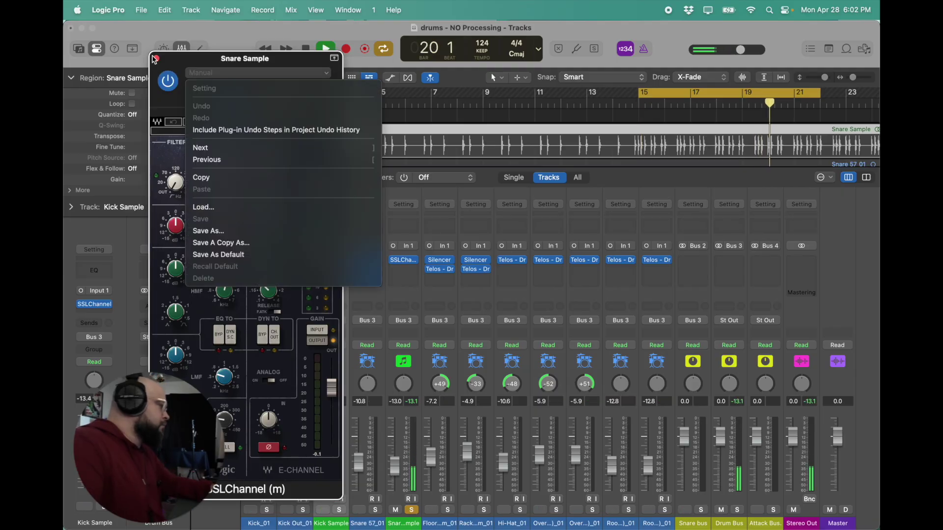
pyautogui.click(156, 60)
pyautogui.click(157, 60)
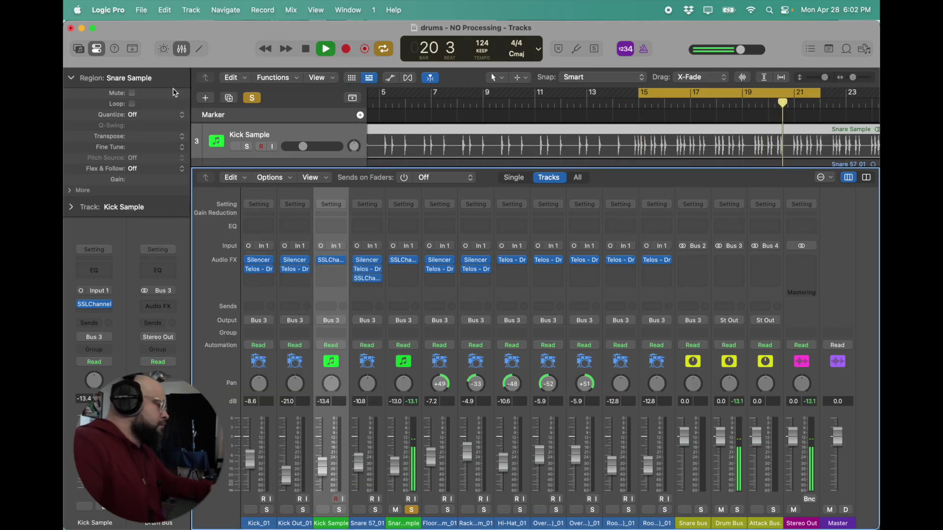
# - Reload SSLChannel as dual mono on Snare Sample, move its window aside, and load the "Snare boosts thick" preset
pyautogui.click(417, 261)
pyautogui.moveTo(480, 259)
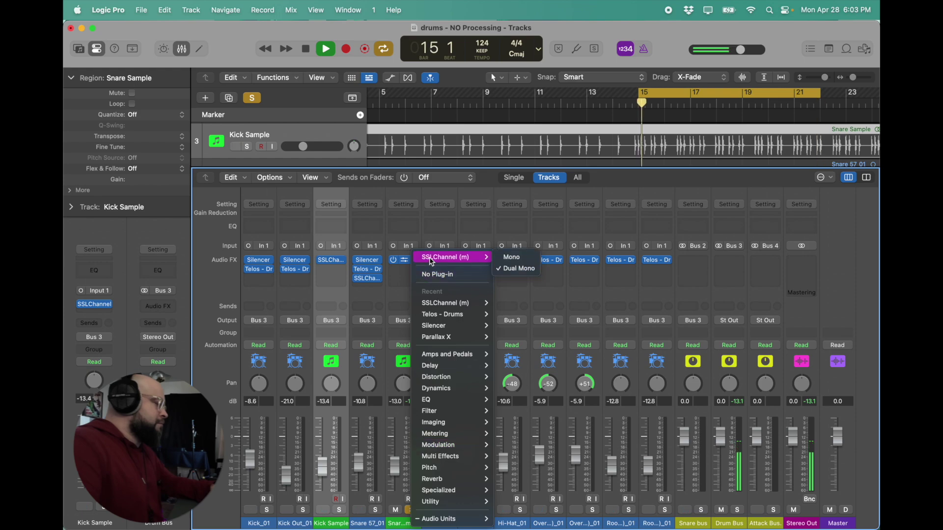
pyautogui.click(516, 269)
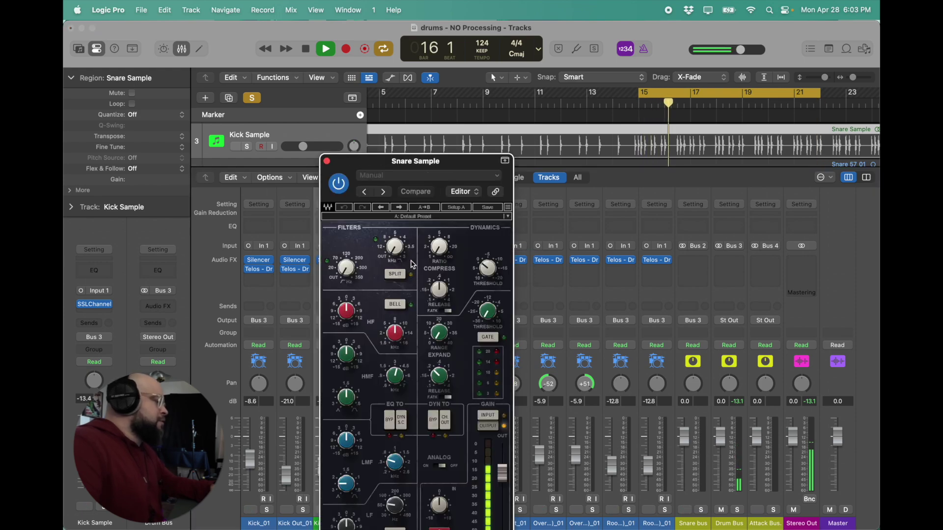
pyautogui.moveTo(406, 162); pyautogui.dragTo(324, 81)
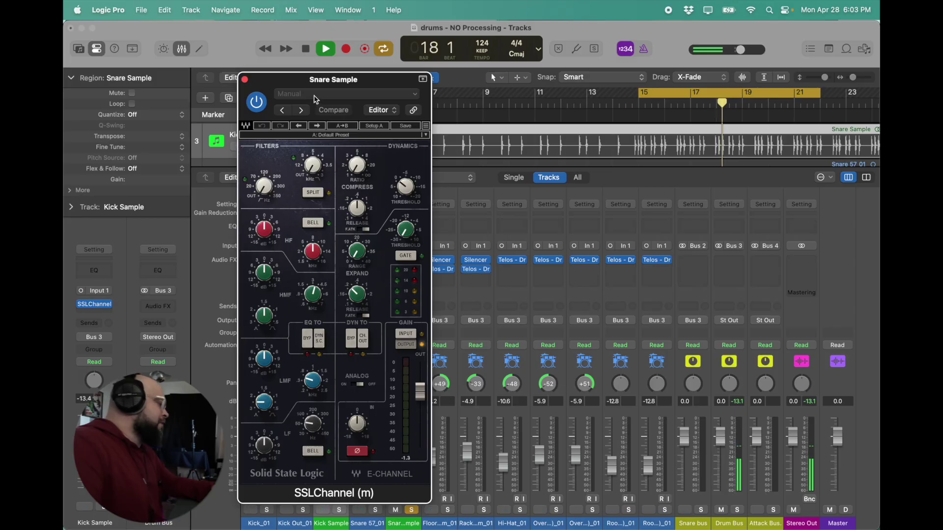
pyautogui.click(314, 95)
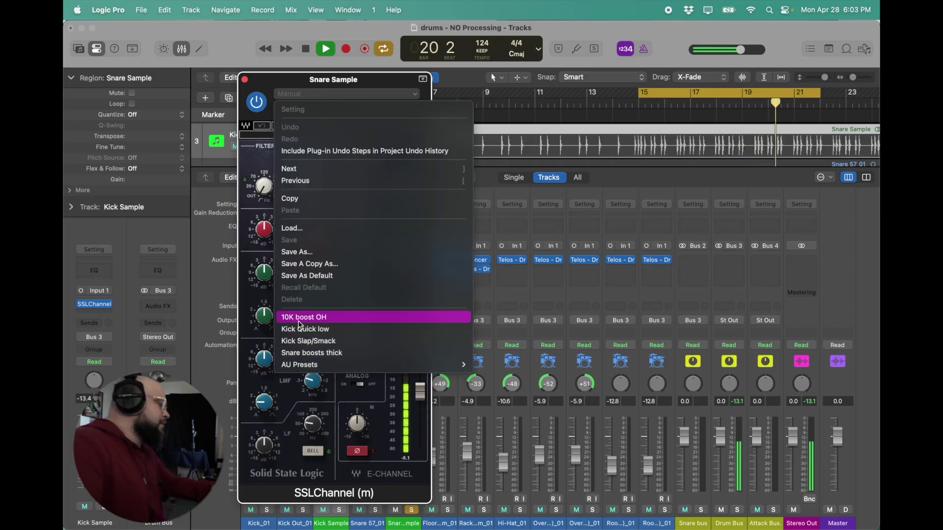
pyautogui.click(306, 354)
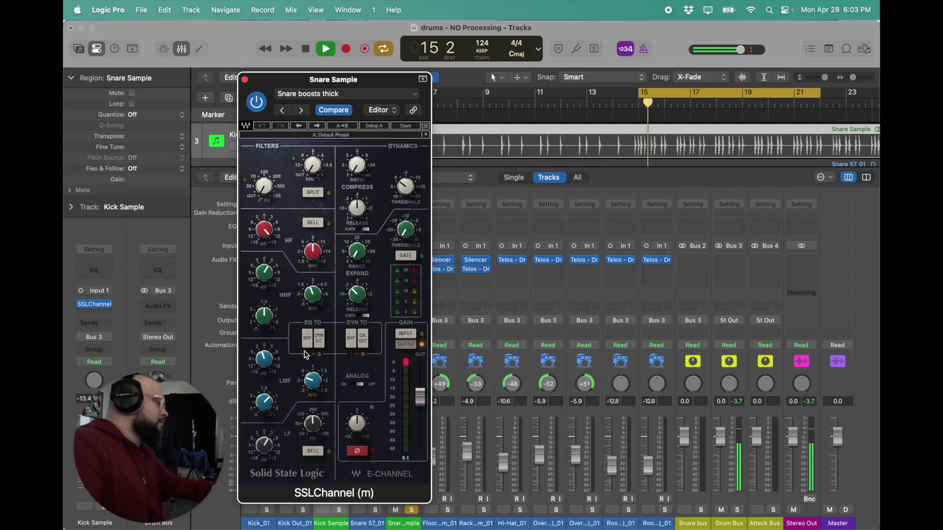
# - Reduce the HF gain and raise the LF gain on Snare Sample's SSLChannel, then close the plug-in window
pyautogui.moveTo(265, 230); pyautogui.dragTo(279, 374)
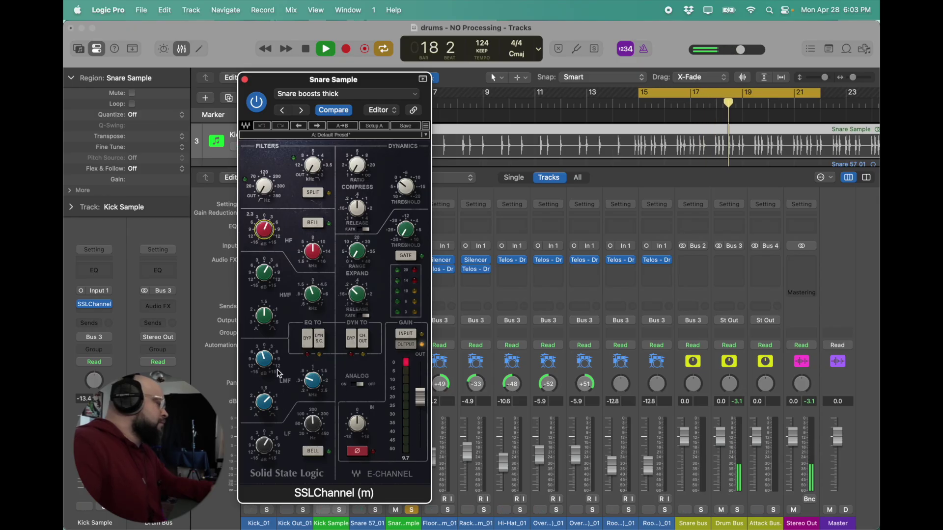
pyautogui.moveTo(268, 227)
pyautogui.moveTo(268, 227); pyautogui.dragTo(265, 219)
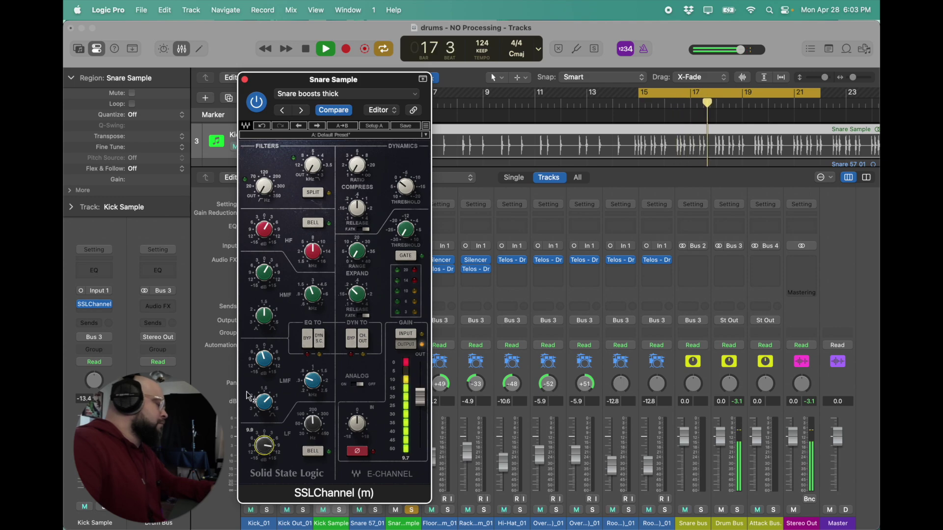
pyautogui.moveTo(250, 410); pyautogui.dragTo(244, 435)
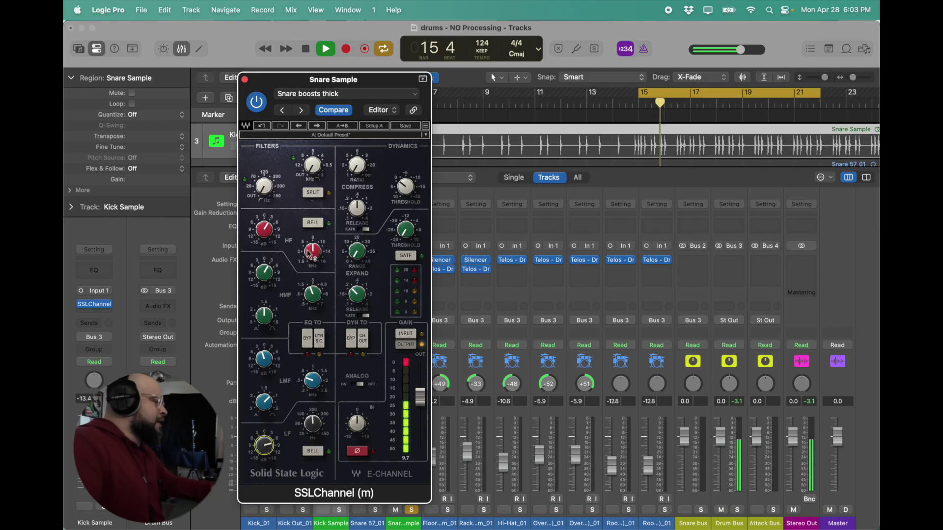
pyautogui.moveTo(272, 235)
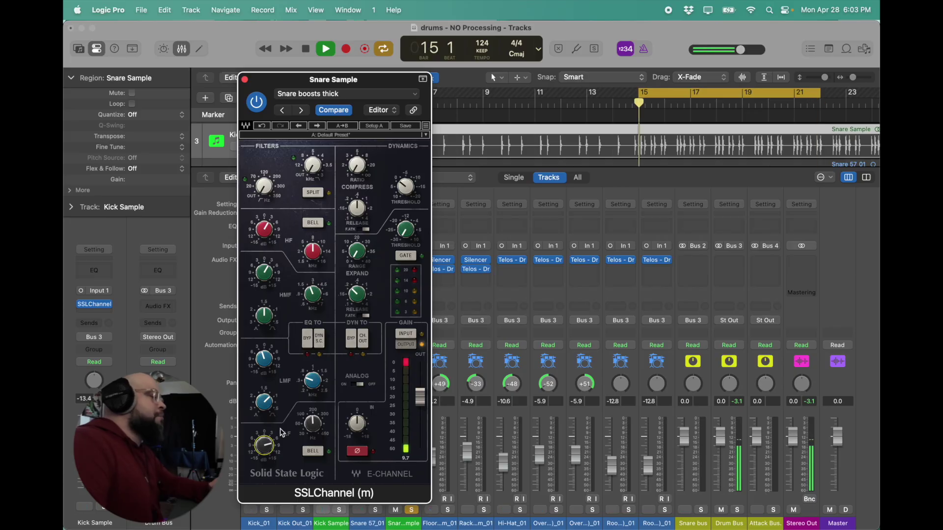
pyautogui.click(245, 79)
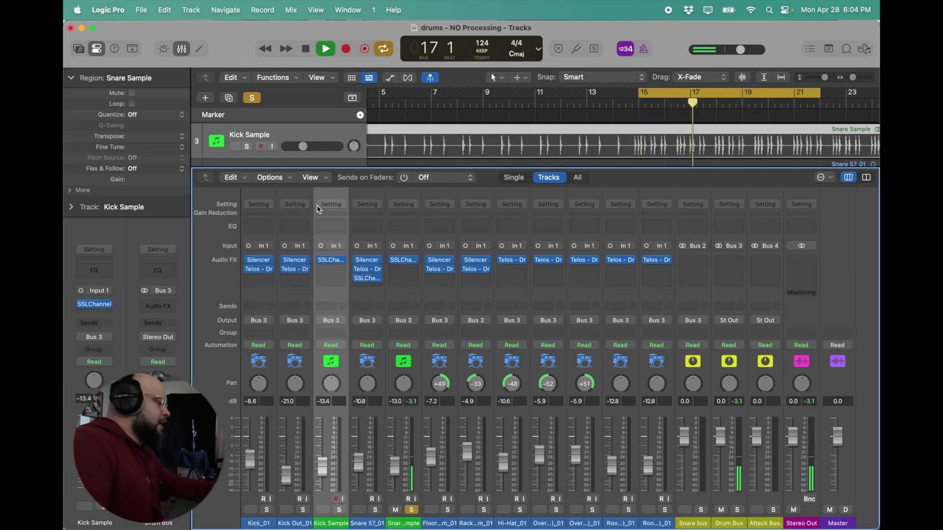
# - Set both Snare 57_01 and Snare Sample to -11.8 dB while toggling their solos, then clear the solos and stop playback
pyautogui.click(411, 510)
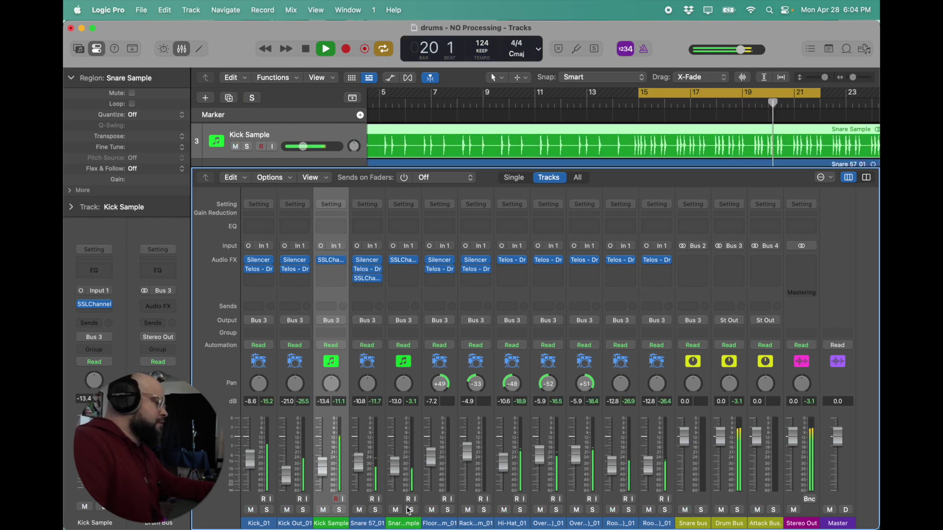
pyautogui.moveTo(402, 475); pyautogui.dragTo(401, 474)
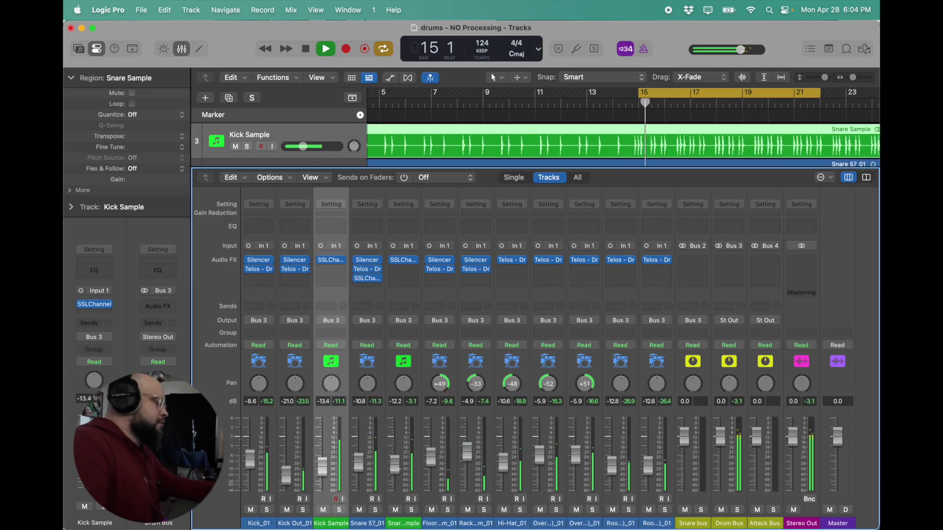
pyautogui.click(375, 510)
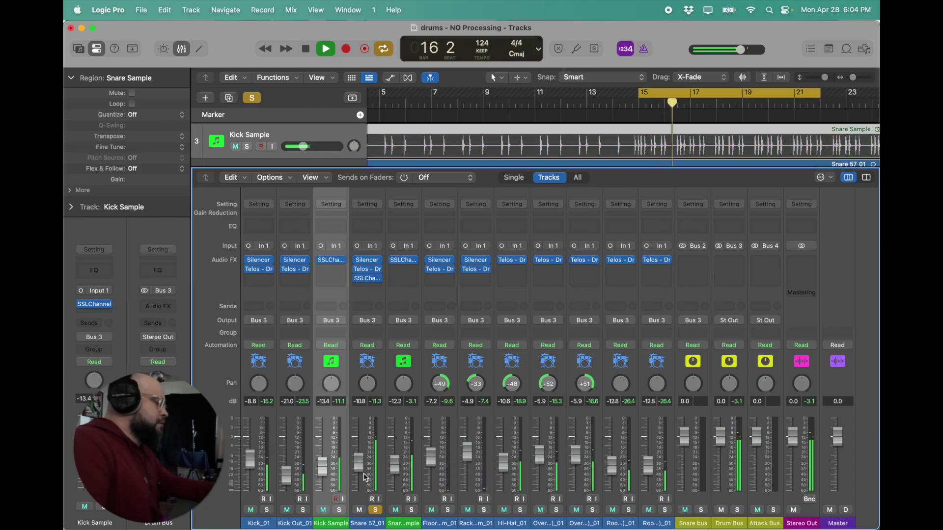
pyautogui.click(411, 511)
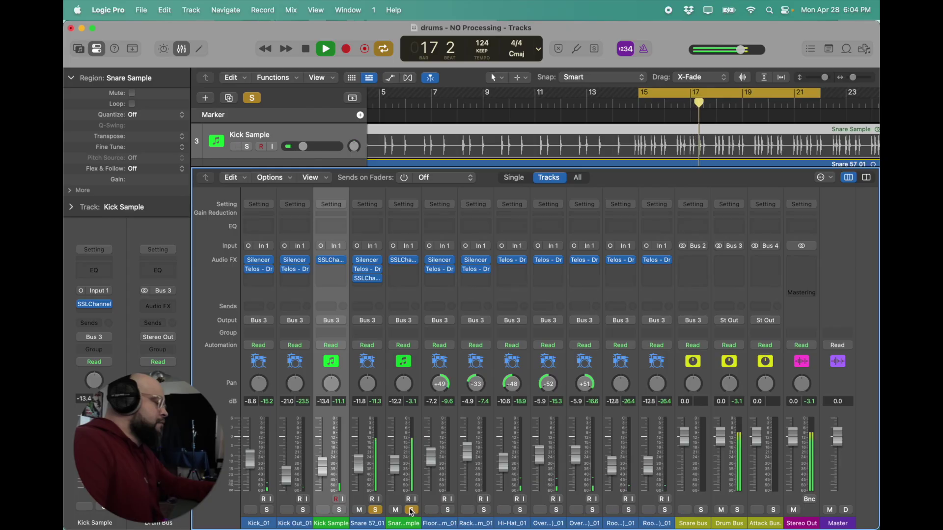
pyautogui.click(375, 510)
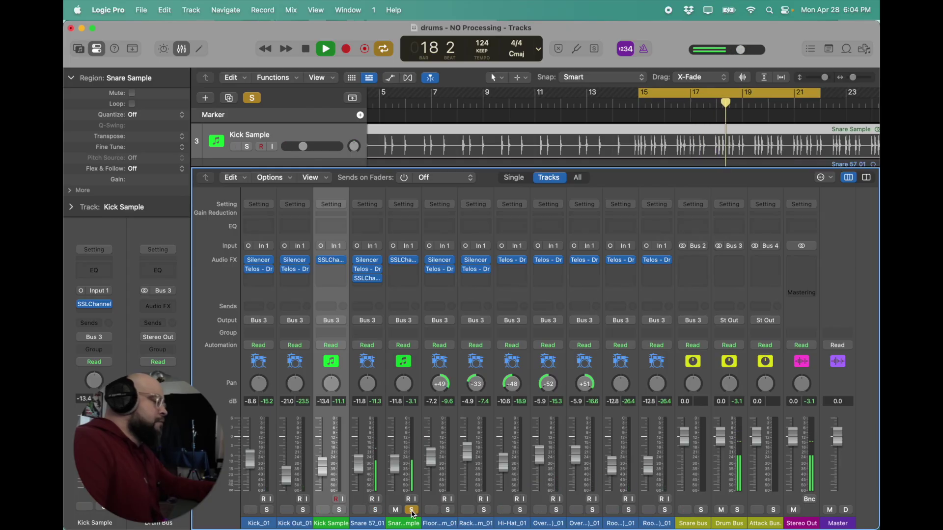
pyautogui.click(412, 510)
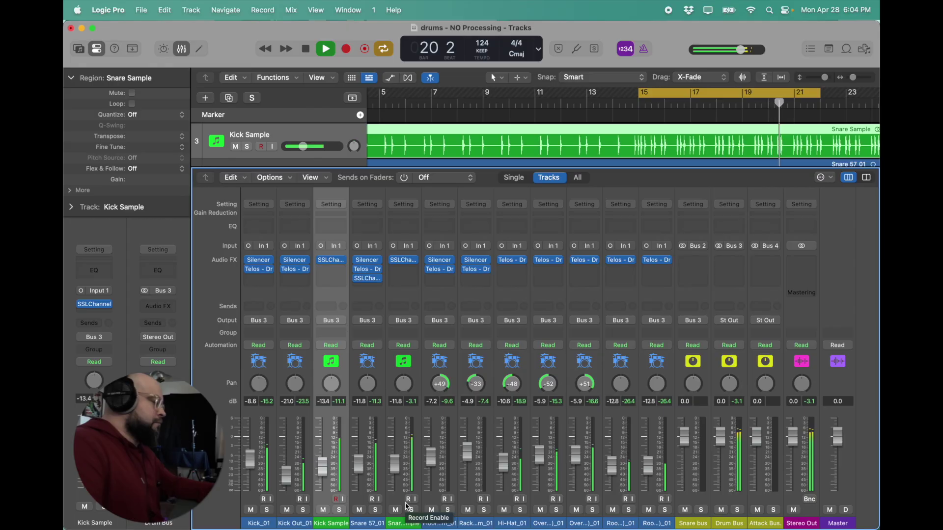
pyautogui.press('space')
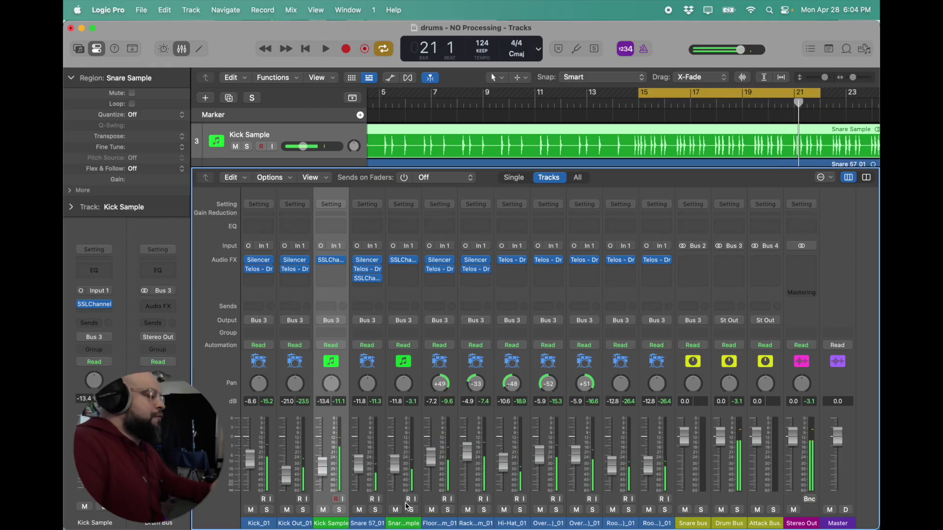
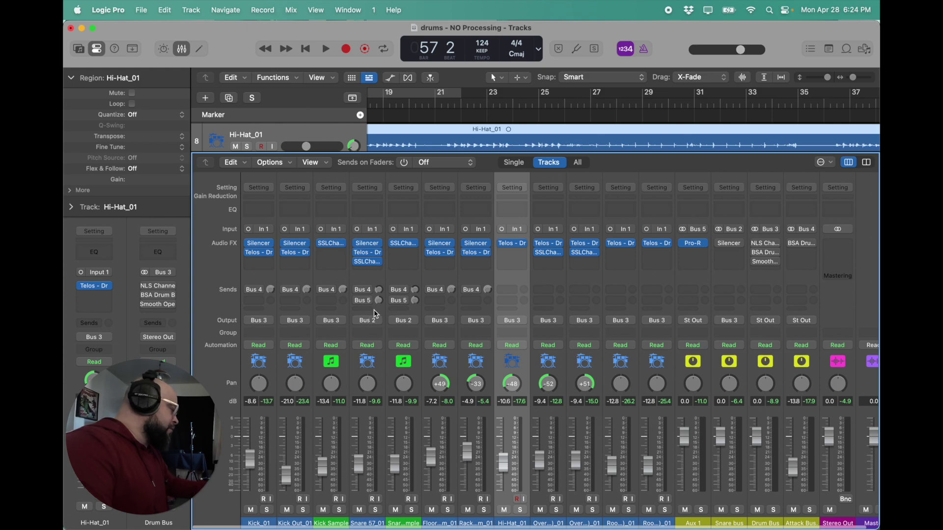
# - Route the Snare 57_01 and Snare Sample outputs to Bus 3, then delete the Snare bus channel
pyautogui.click(377, 316)
pyautogui.keyDown('shift'); pyautogui.click(401, 330); pyautogui.keyUp('shift')
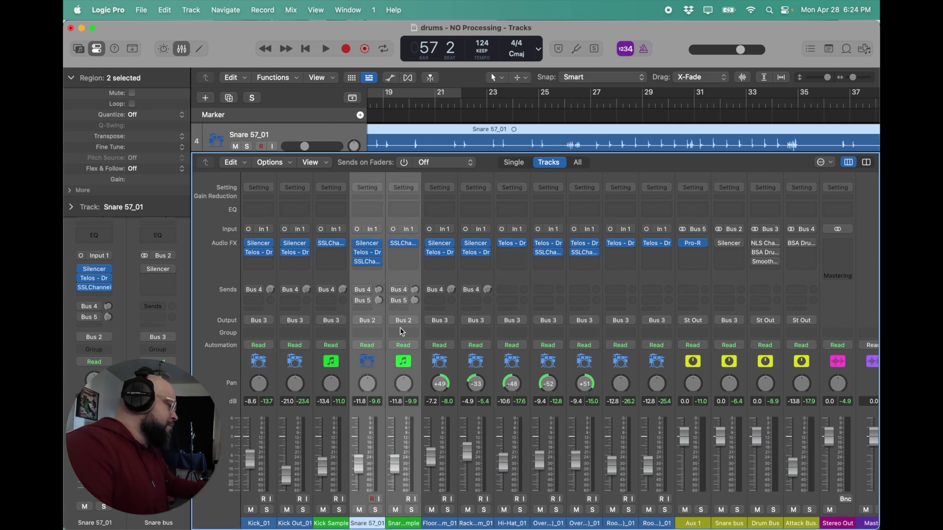
pyautogui.click(419, 325)
pyautogui.moveTo(423, 357)
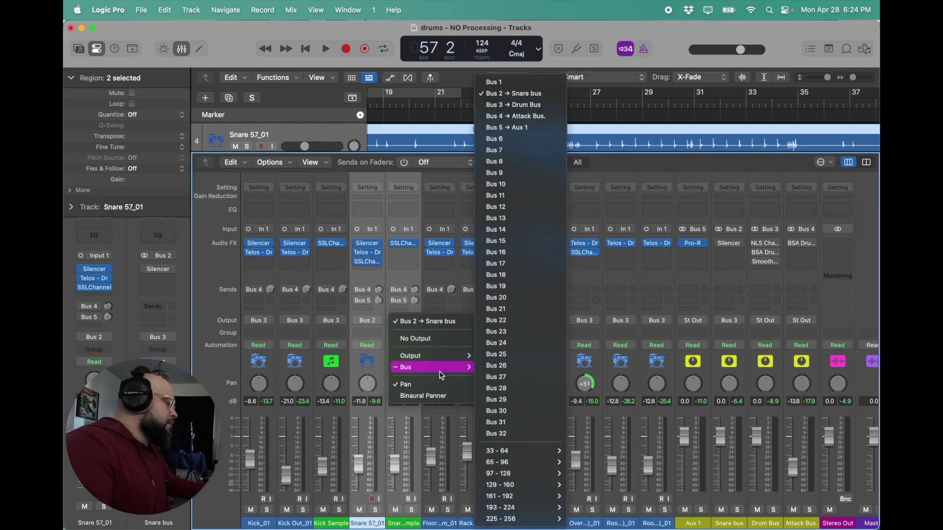
pyautogui.click(516, 107)
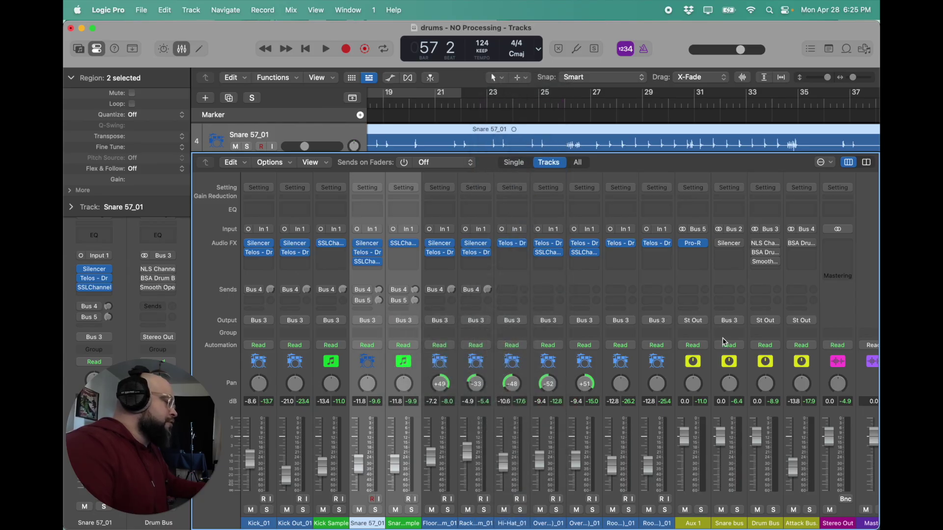
pyautogui.click(731, 278)
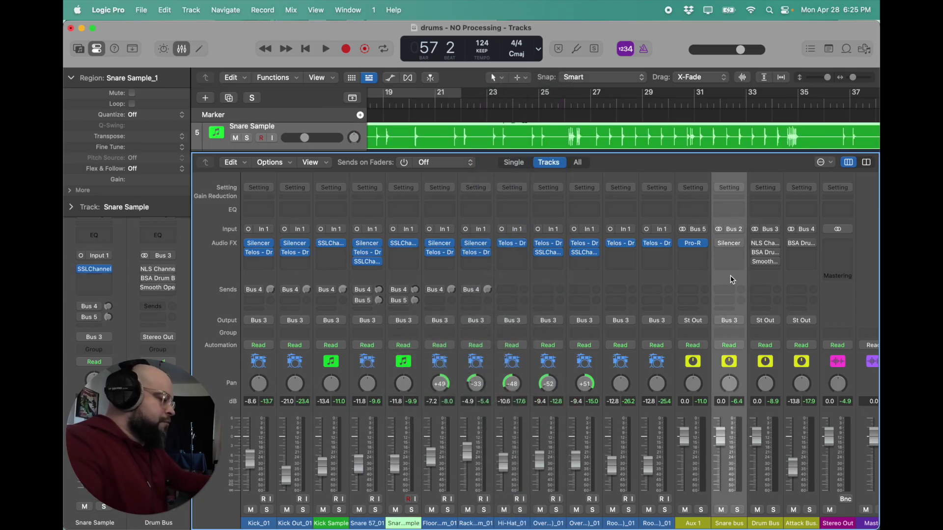
pyautogui.press('super+BackSpace')
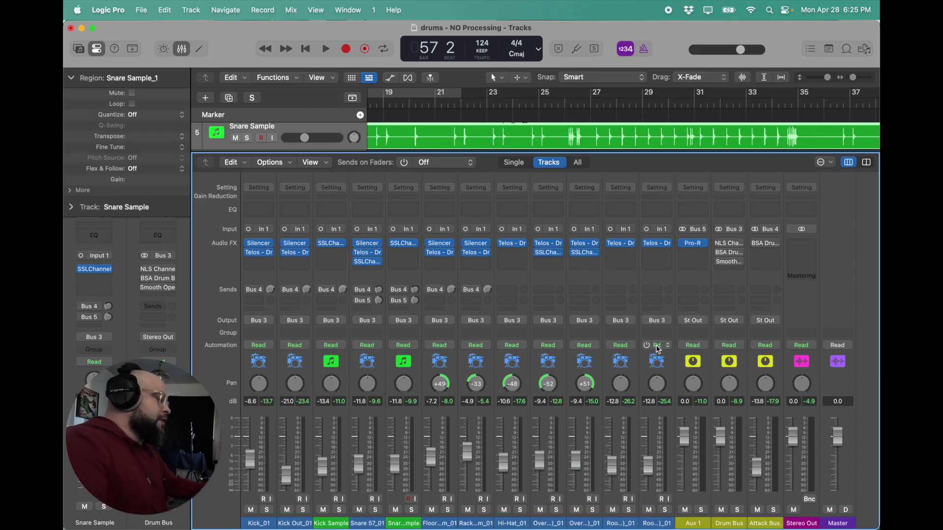
# - Solo the Drum Bus, play the song, and set a cycle range from bar 53 to bar 65 before stopping
pyautogui.click(737, 510)
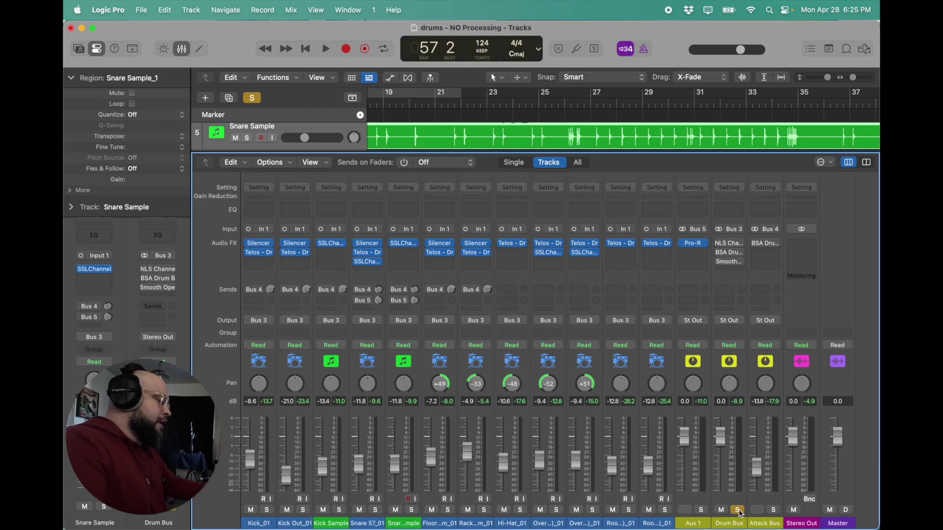
pyautogui.press('space')
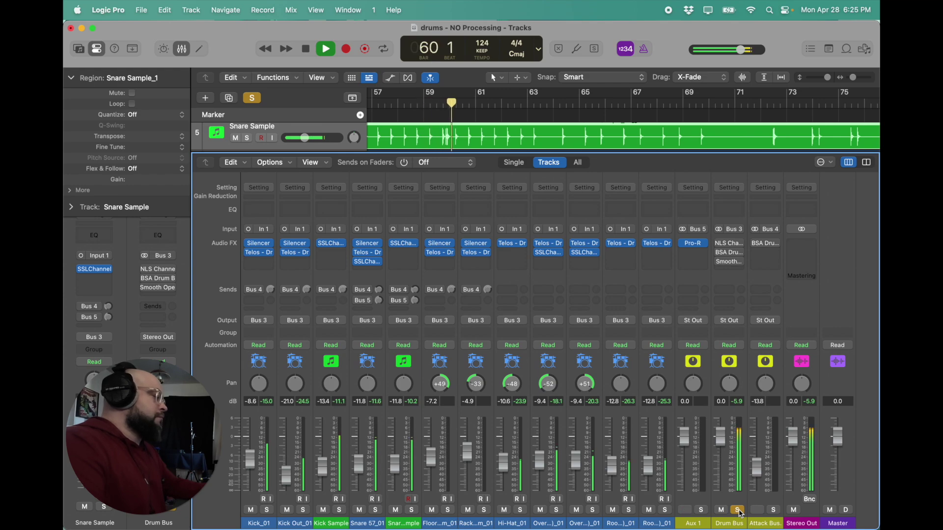
pyautogui.hscroll(-5, 422, 129)
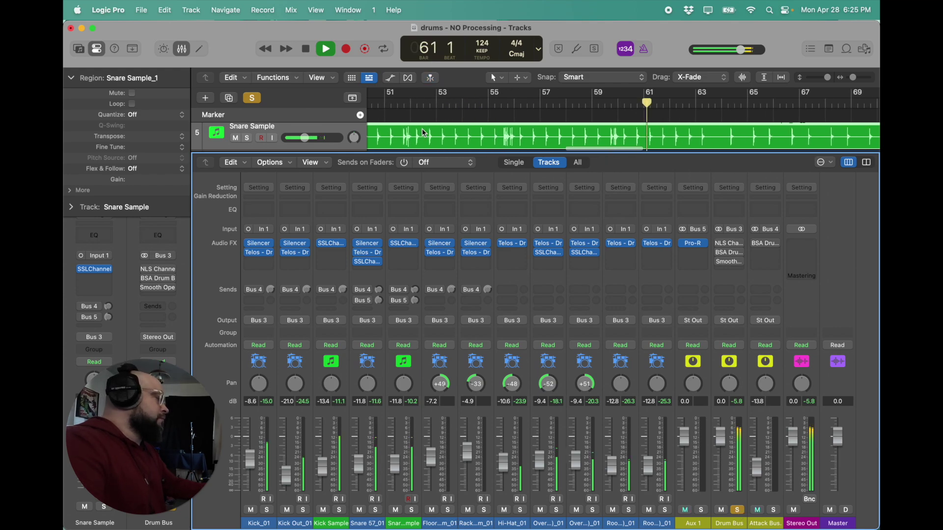
pyautogui.moveTo(436, 96); pyautogui.dragTo(759, 131)
pyautogui.press('space')
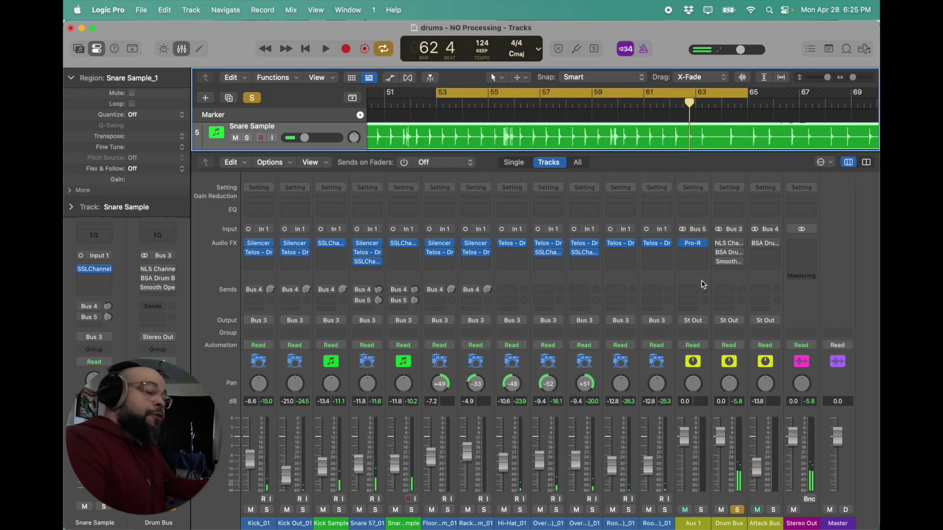
# - Enable the NLS Channel plug-in on the Drum Bus during playback, then stop and close its window
pyautogui.moveTo(727, 246)
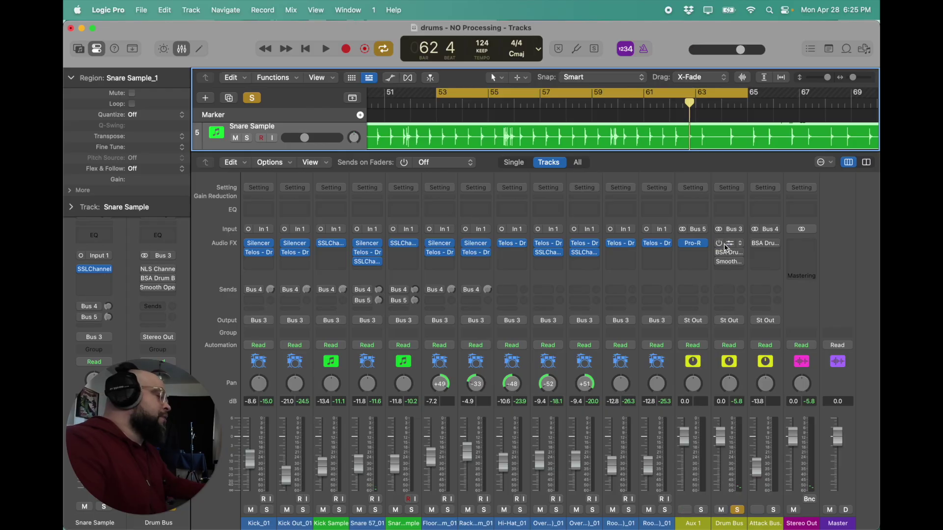
pyautogui.click(727, 246)
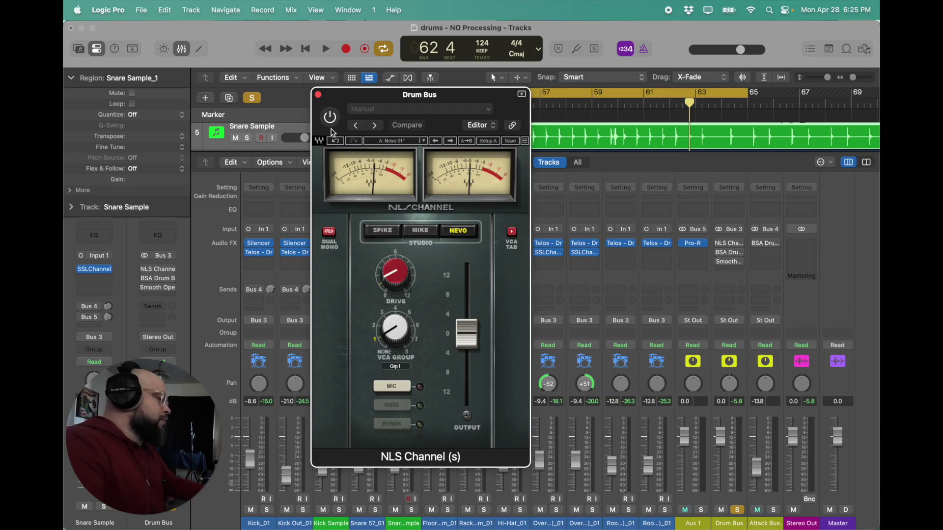
pyautogui.press('space')
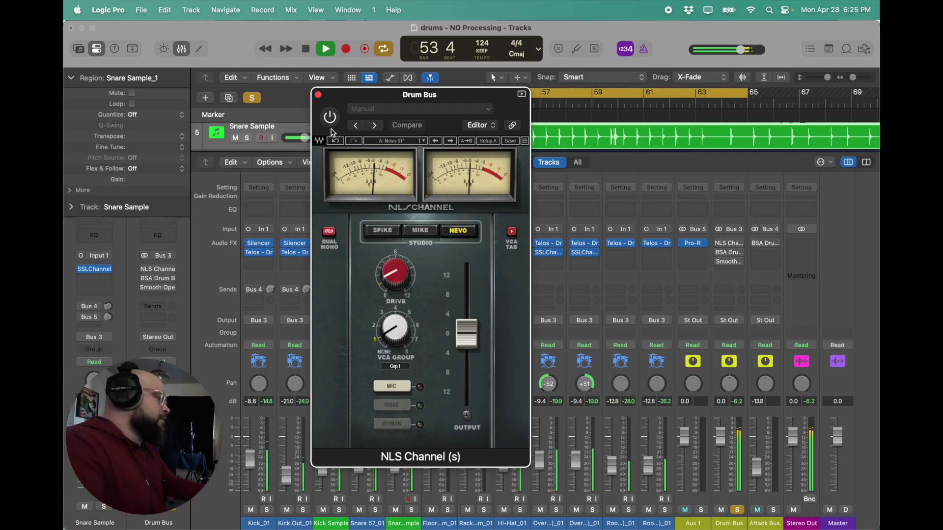
pyautogui.click(331, 123)
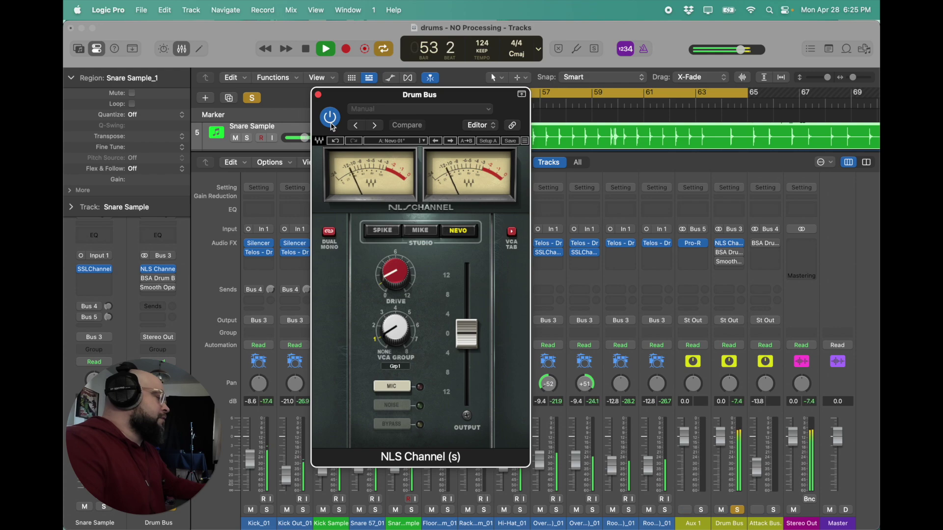
pyautogui.press('space')
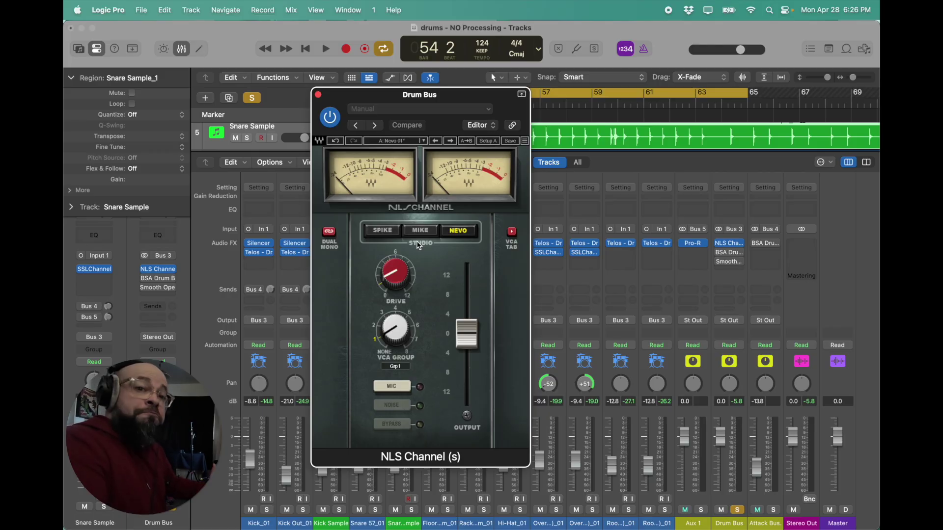
pyautogui.click(318, 94)
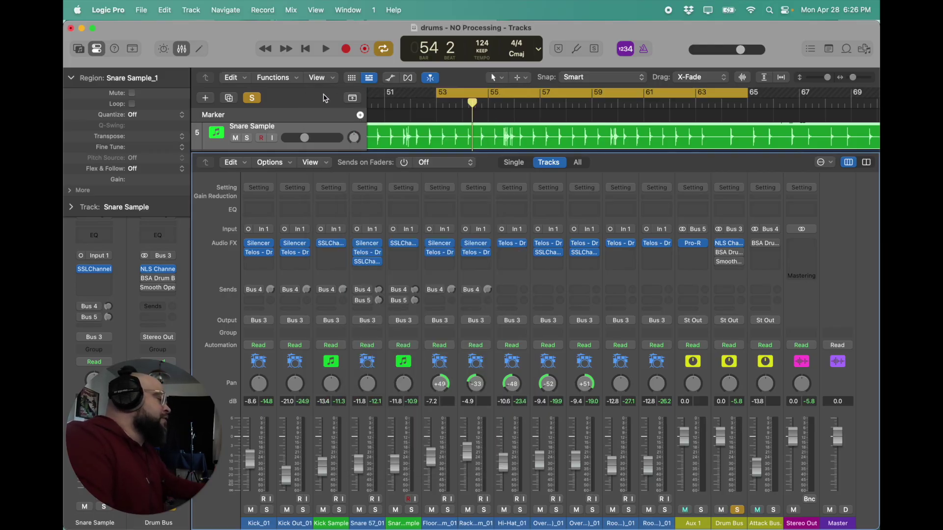
# - Open BSA Drum Bus on the Drum Bus and turn Comp, Heat, Tone and Salt down to minimum, with Comp at 0%
pyautogui.click(728, 253)
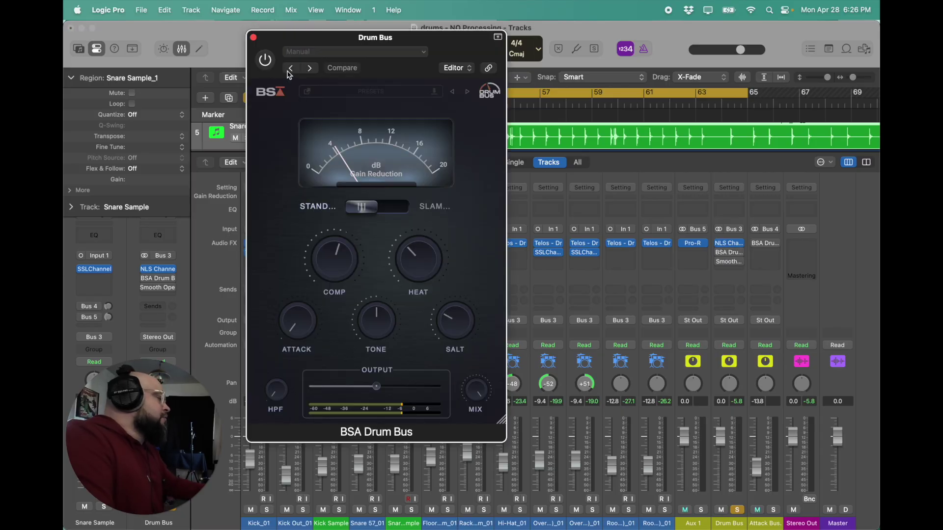
pyautogui.moveTo(357, 254); pyautogui.dragTo(348, 355)
pyautogui.moveTo(418, 254); pyautogui.dragTo(399, 432)
pyautogui.moveTo(376, 324); pyautogui.dragTo(401, 441)
pyautogui.moveTo(480, 334); pyautogui.dragTo(452, 381)
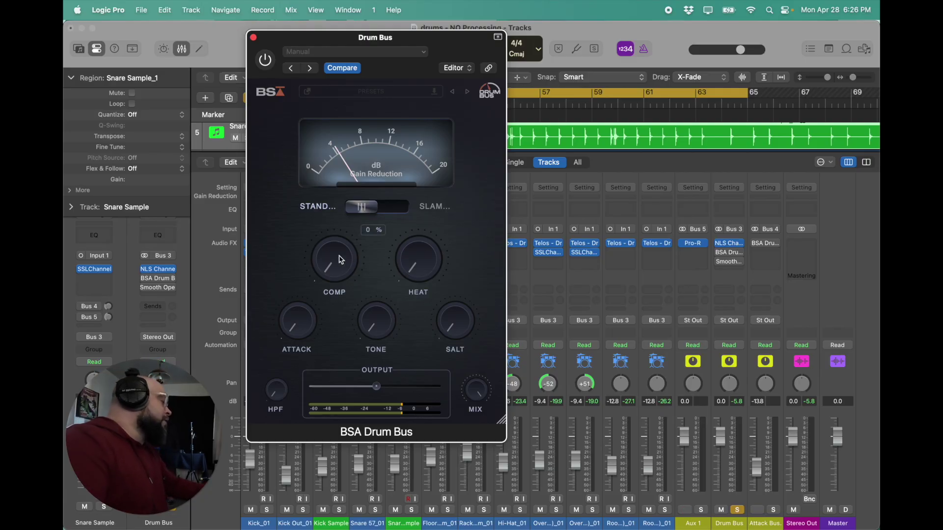
# - Enable BSA Drum Bus on the Drum Bus and raise Comp to 57% during playback, then stop
pyautogui.click(720, 252)
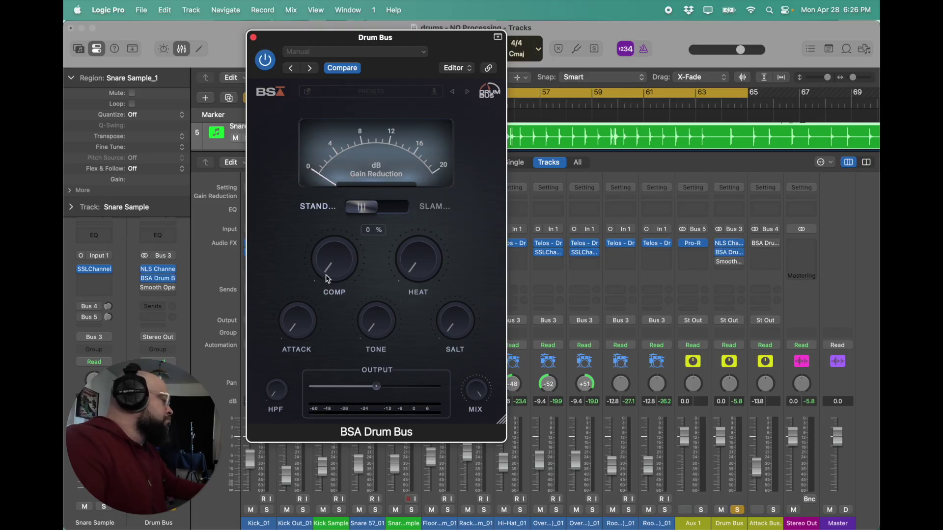
pyautogui.moveTo(326, 275); pyautogui.dragTo(296, 179)
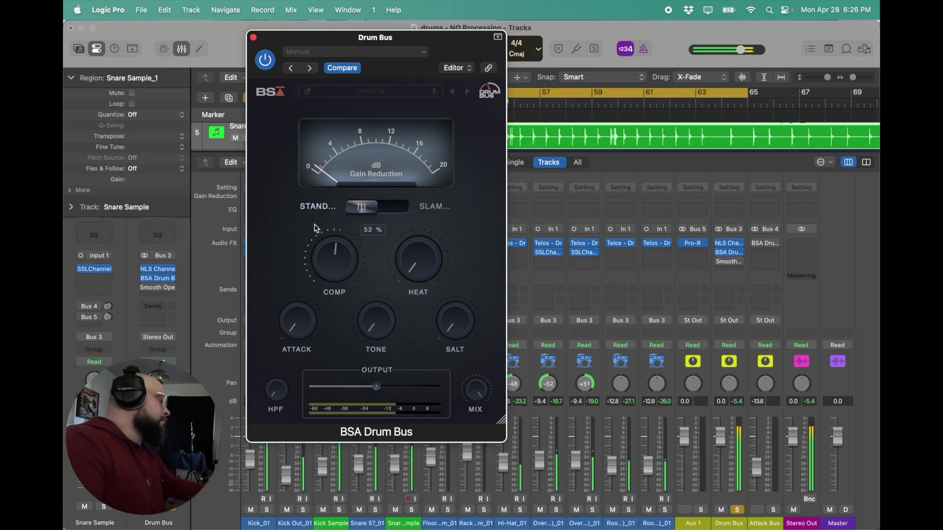
pyautogui.moveTo(346, 278); pyautogui.dragTo(335, 263)
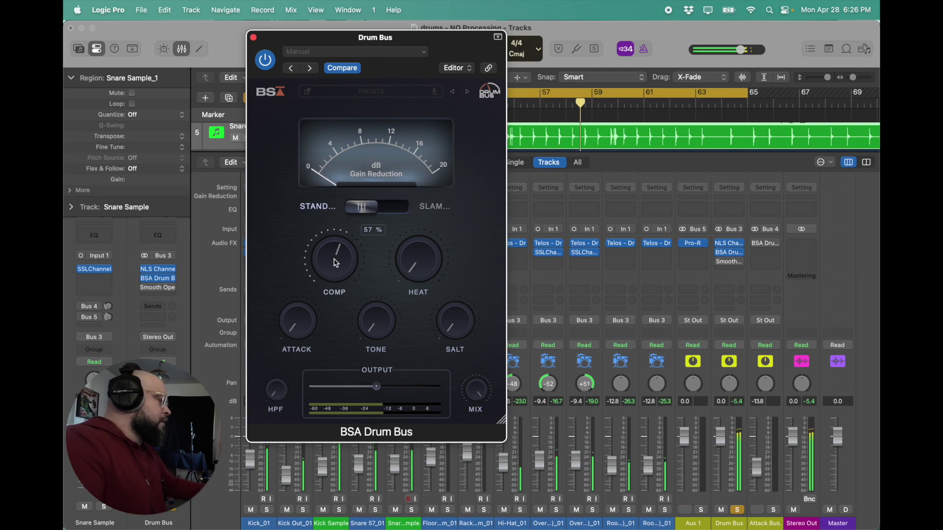
pyautogui.press('space')
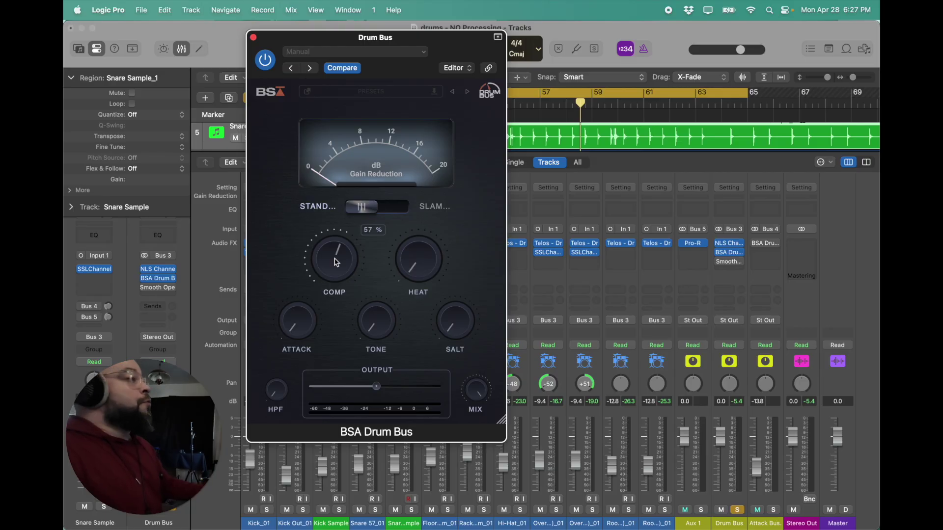
# - Open Telos Drums on the Room Right channel to check its Drive setting, then close its window
pyautogui.moveTo(435, 261)
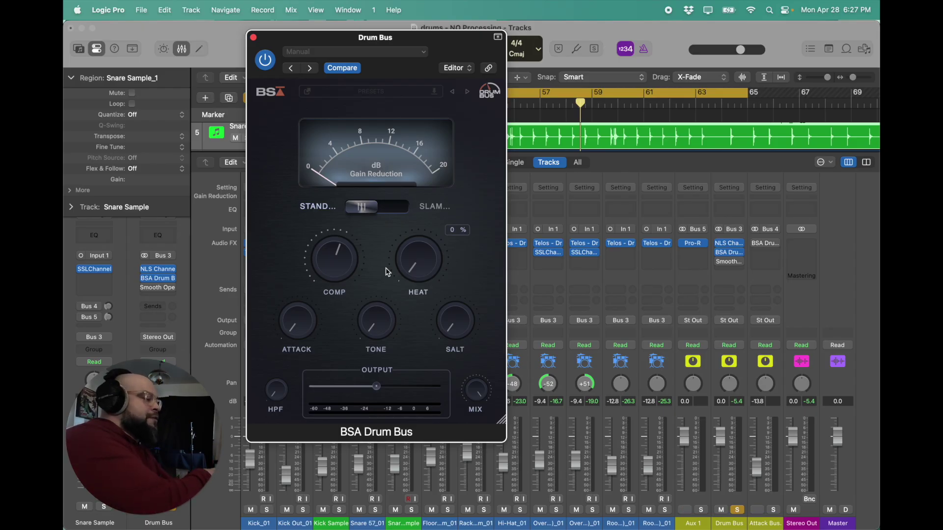
pyautogui.moveTo(652, 248)
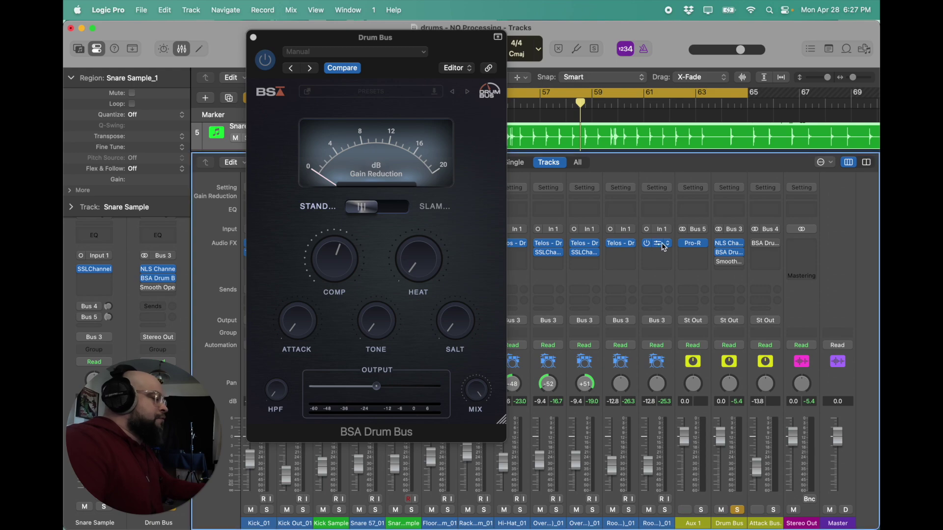
pyautogui.click(662, 242)
pyautogui.moveTo(683, 344)
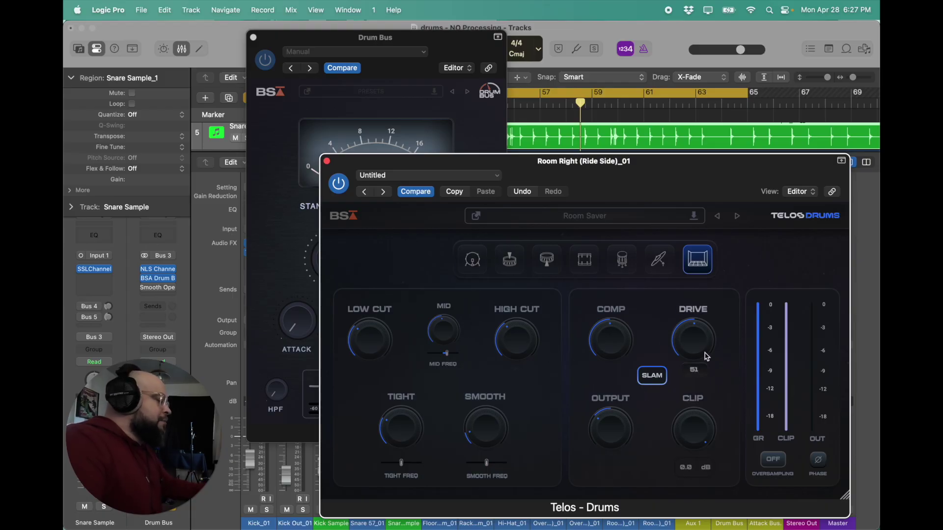
pyautogui.click(327, 162)
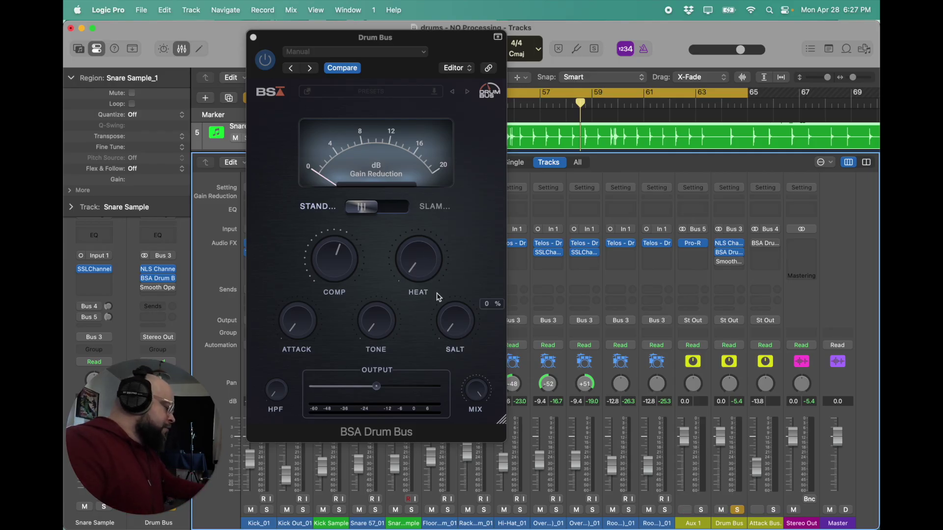
# - Audition Heat in BSA Drum Bus up to 100% during playback, settle it slightly below halfway, and stop
pyautogui.press('space')
pyautogui.moveTo(413, 276); pyautogui.dragTo(413, 215)
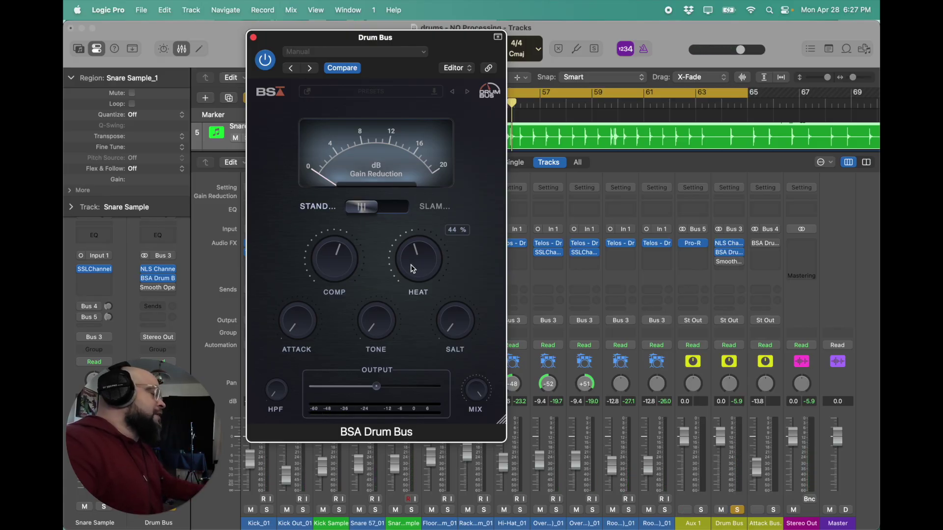
pyautogui.moveTo(413, 269); pyautogui.dragTo(401, 233)
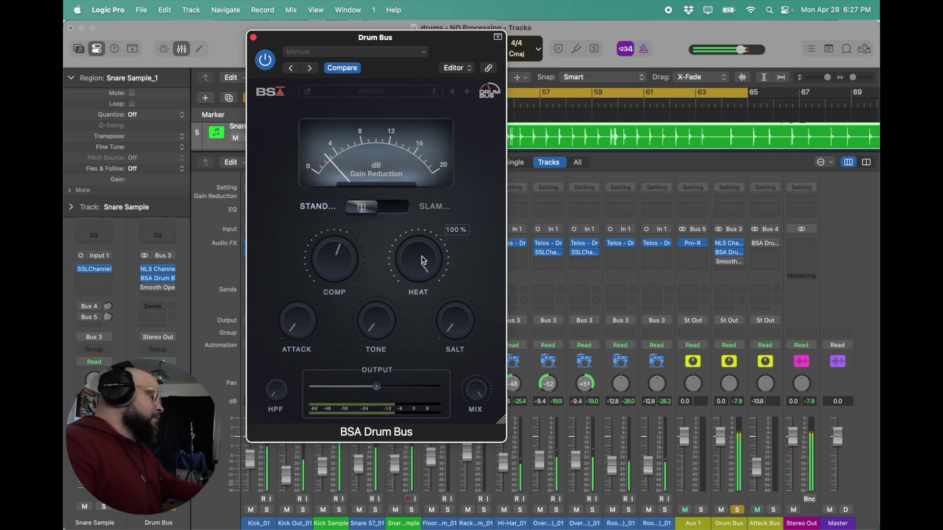
pyautogui.moveTo(423, 261); pyautogui.dragTo(421, 322)
pyautogui.moveTo(423, 333); pyautogui.dragTo(423, 342)
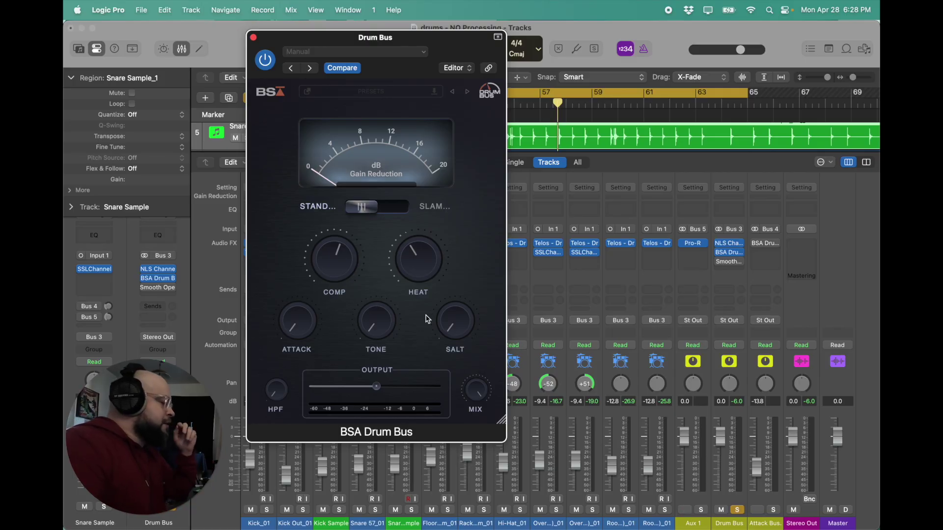
# - Raise Salt to about 59% in BSA Drum Bus during playback, then stop and close the plug-in window
pyautogui.press('space')
pyautogui.moveTo(452, 316)
pyautogui.moveTo(452, 316); pyautogui.dragTo(449, 265)
pyautogui.moveTo(390, 142)
pyautogui.mouseDown()
pyautogui.moveTo(376, 128)
pyautogui.moveTo(379, 151)
pyautogui.mouseUp()
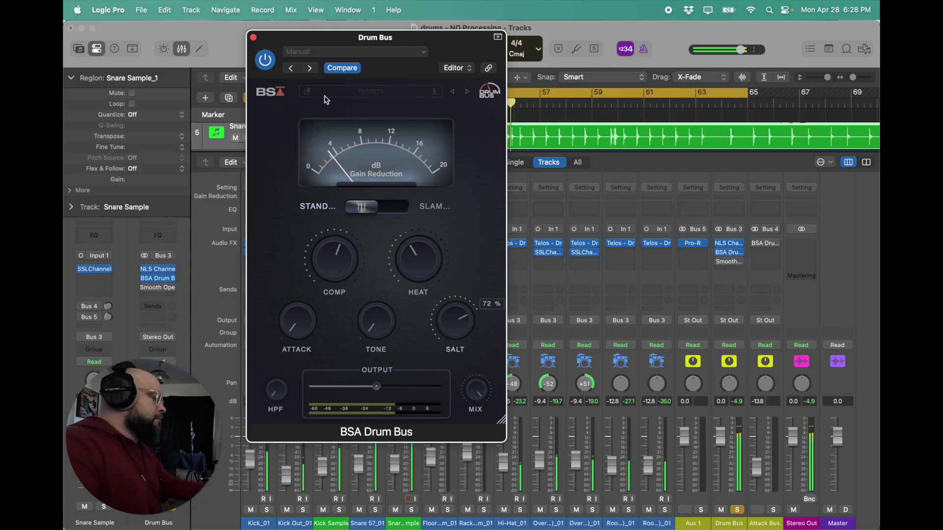
pyautogui.moveTo(460, 351)
pyautogui.mouseDown()
pyautogui.moveTo(452, 325)
pyautogui.moveTo(450, 343)
pyautogui.mouseUp()
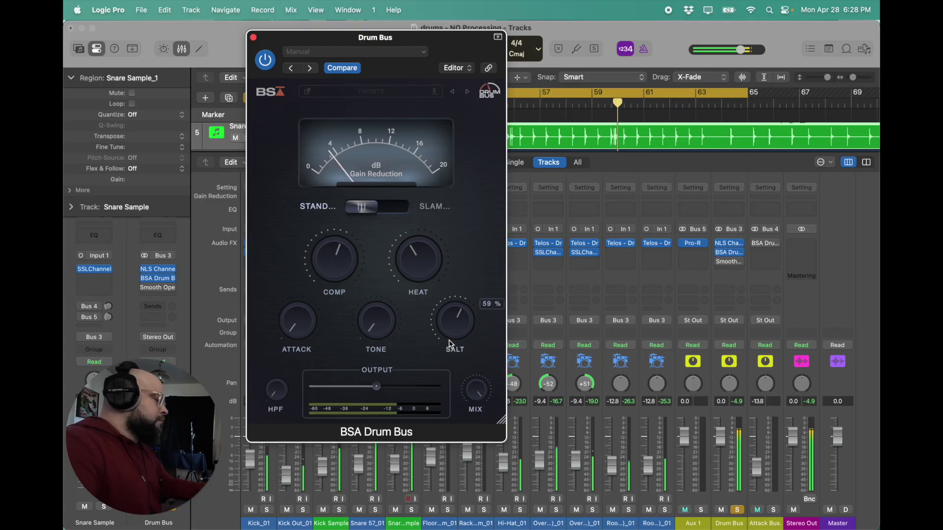
pyautogui.moveTo(284, 392)
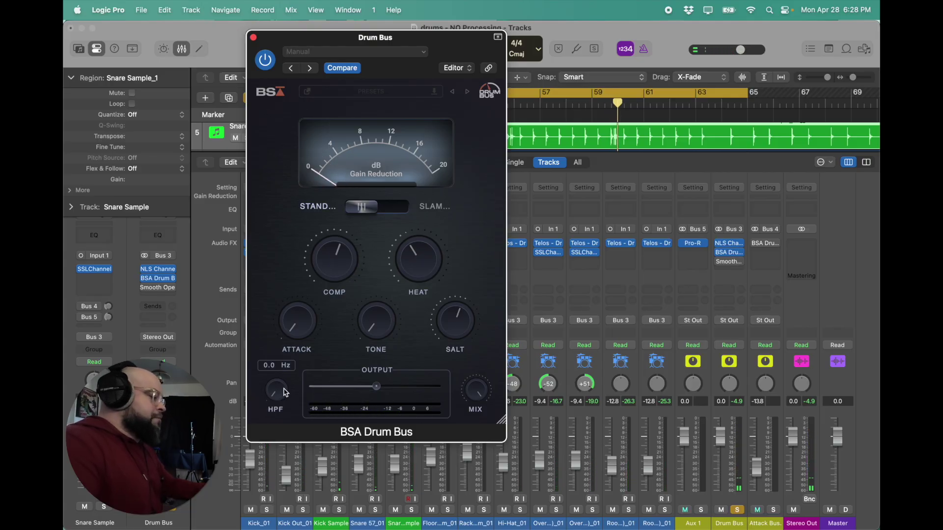
pyautogui.click(254, 38)
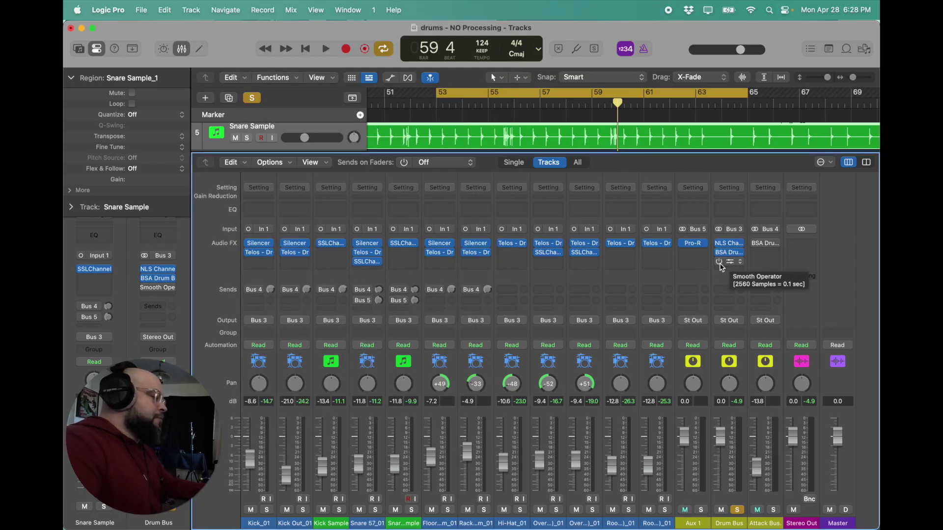
# - Enable and open Smooth Operator on the Drum Bus and load the preset 59 KF - Drums Mud Out
pyautogui.click(727, 262)
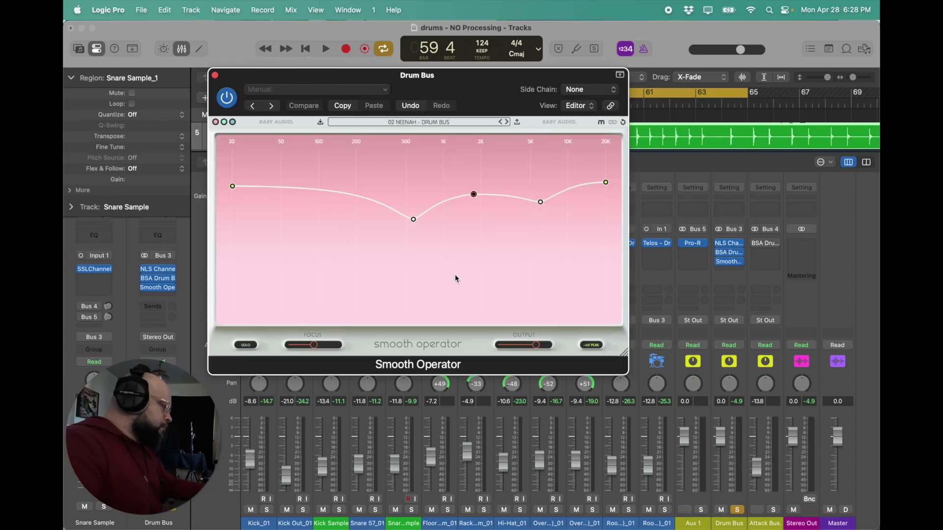
pyautogui.click(429, 122)
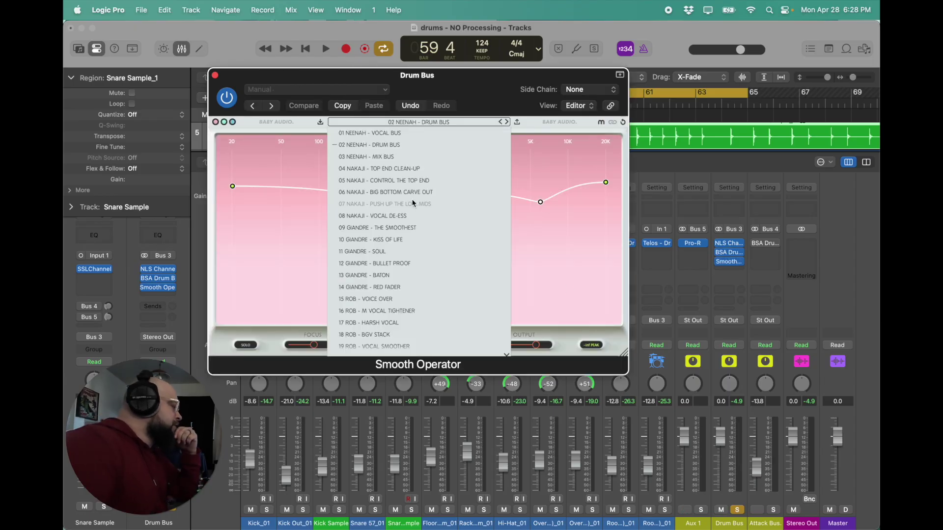
pyautogui.scroll(-3, 417, 198)
pyautogui.scroll(-10, 417, 197)
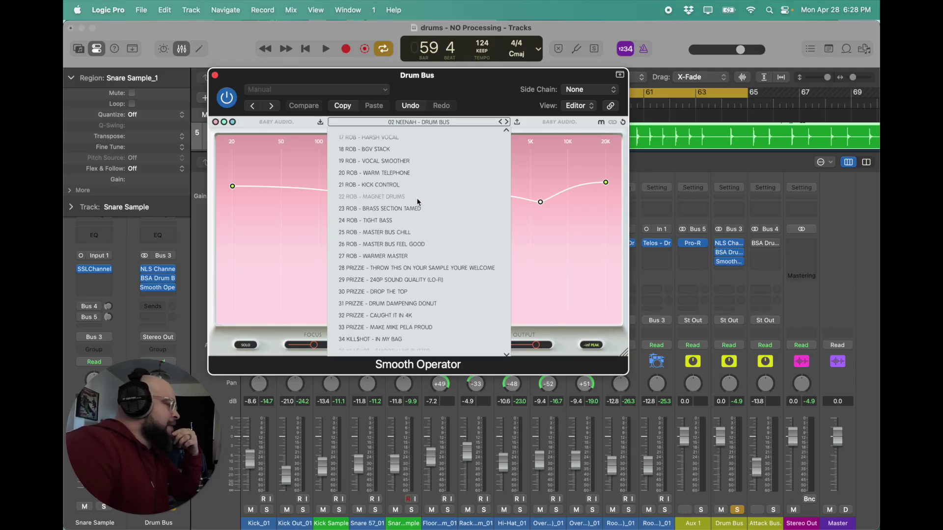
pyautogui.scroll(-4, 417, 201)
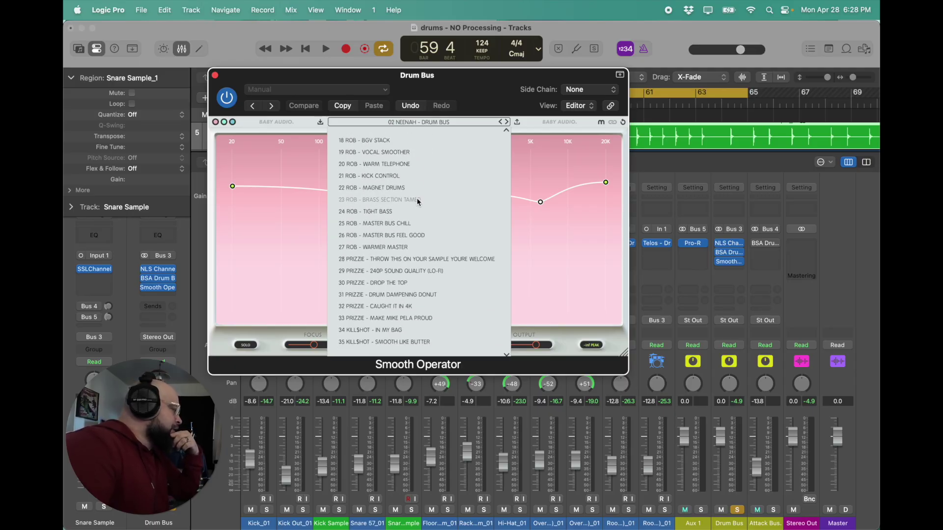
pyautogui.scroll(-8, 418, 201)
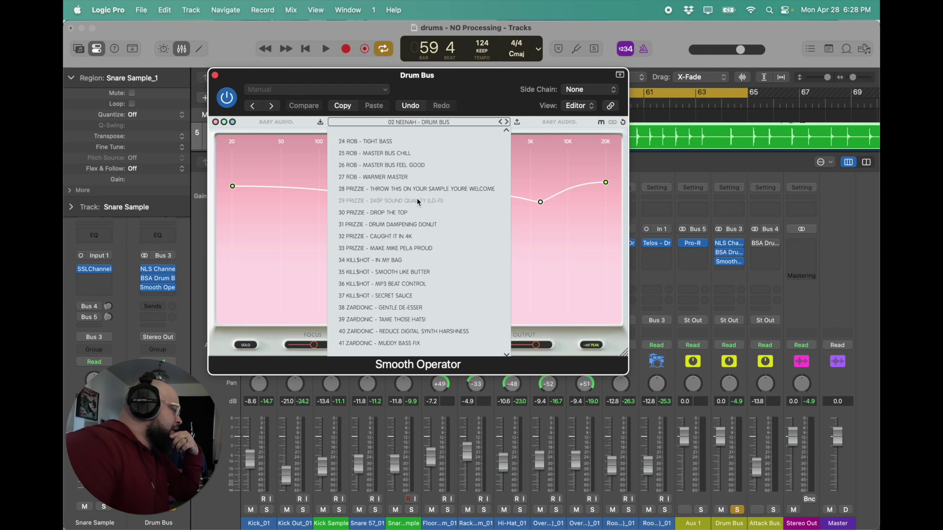
pyautogui.scroll(-6, 417, 201)
pyautogui.scroll(-3, 416, 197)
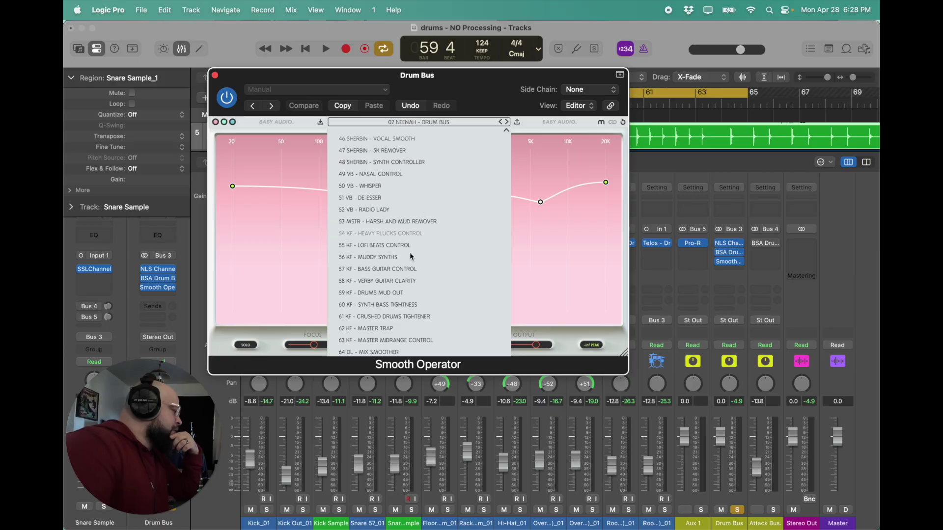
pyautogui.click(400, 293)
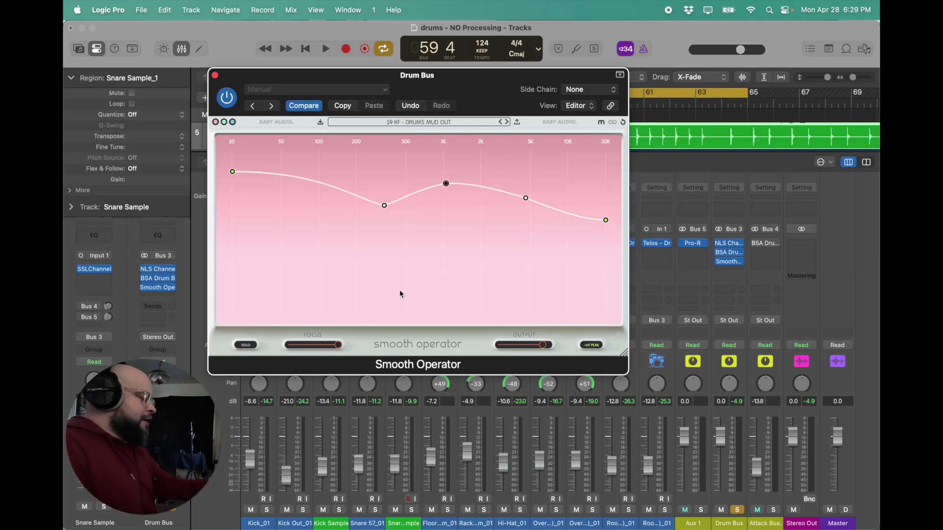
# - Compare Smooth Operator bypassed and active during playback, lower its Output slightly, and stop with it bypassed
pyautogui.press('space')
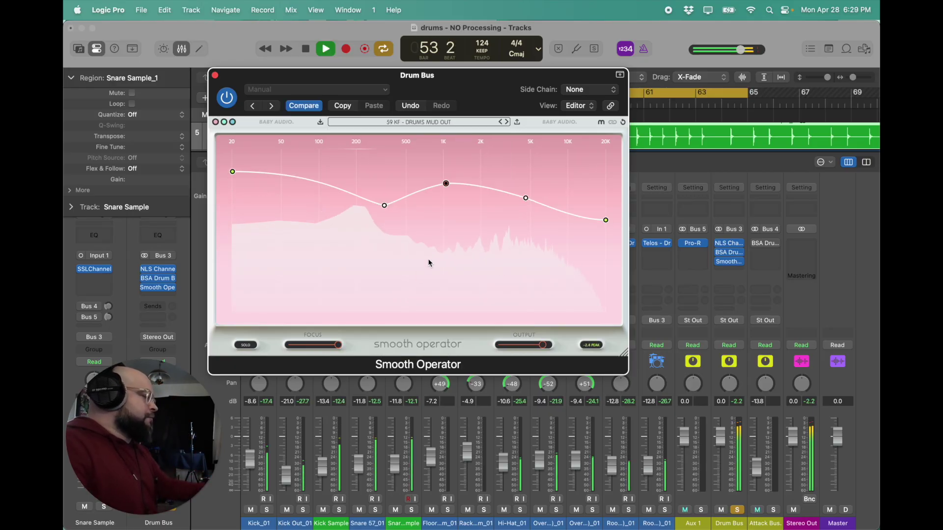
pyautogui.click(227, 98)
pyautogui.click(228, 101)
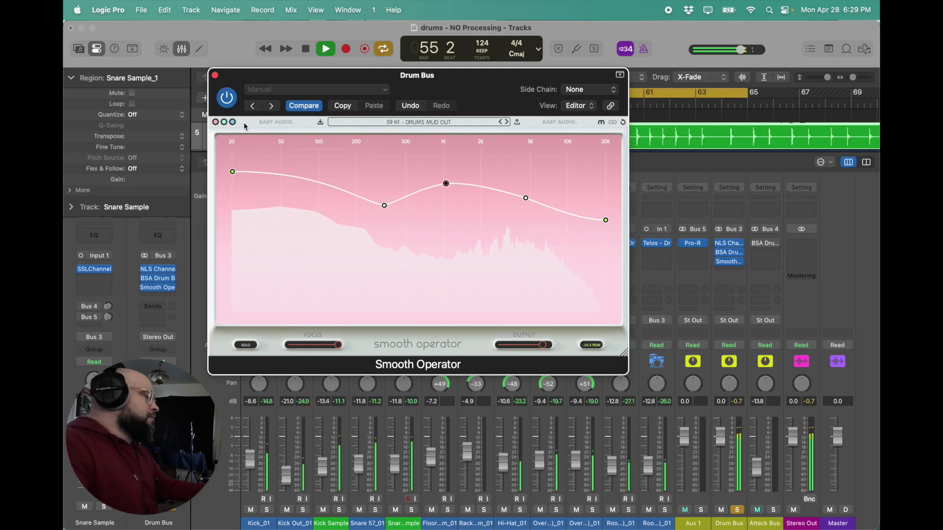
pyautogui.moveTo(543, 346); pyautogui.dragTo(539, 347)
pyautogui.click(224, 100)
pyautogui.click(224, 99)
pyautogui.click(225, 100)
pyautogui.press('space')
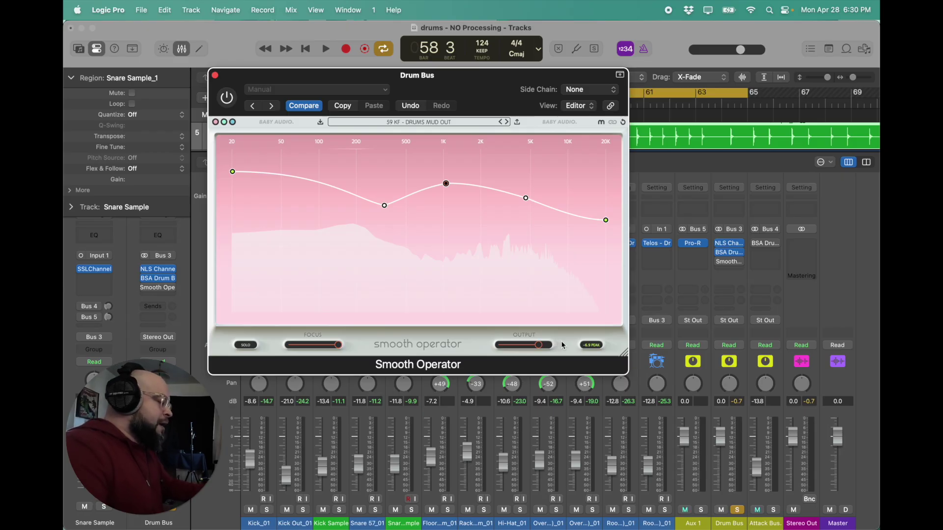
# - Replay the cycle to compare the drums with and without Smooth Operator, leaving the plug-in enabled
pyautogui.press('space')
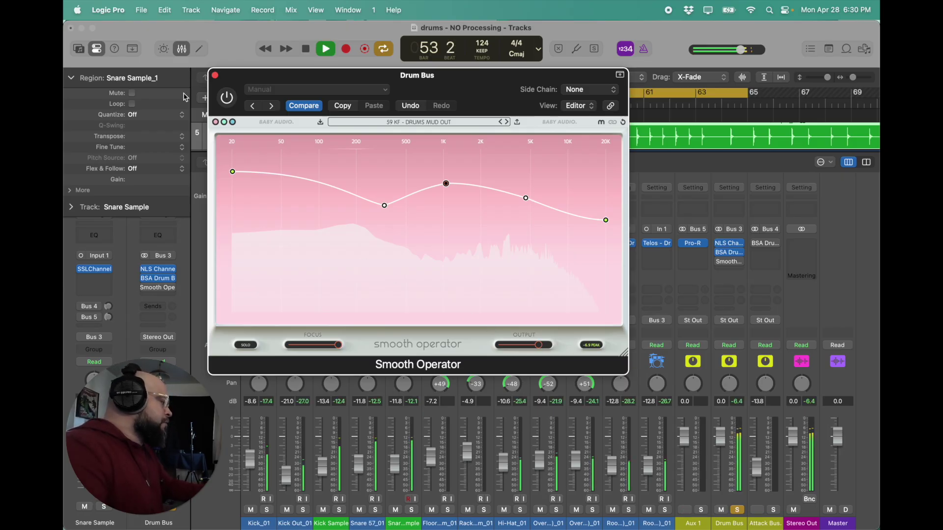
pyautogui.click(222, 100)
pyautogui.click(222, 100)
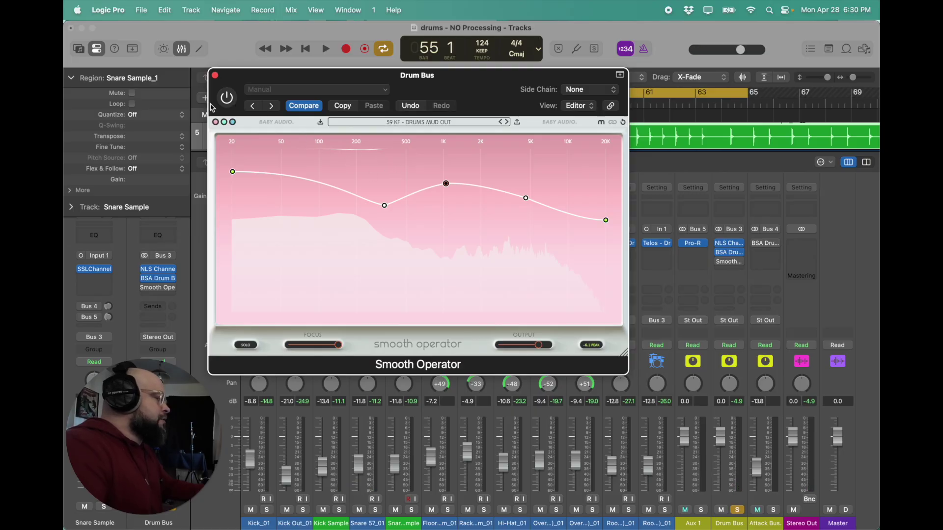
pyautogui.click(226, 98)
# - Lower the whole Smooth Operator curve slightly from its middle node during playback, then stop and close the plug-in window
pyautogui.press('space')
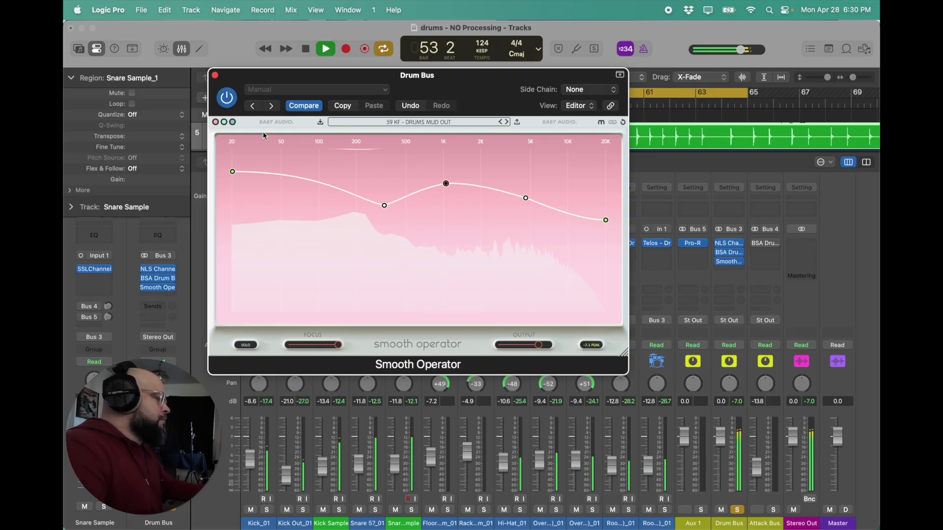
pyautogui.moveTo(446, 185)
pyautogui.moveTo(446, 185)
pyautogui.mouseDown()
pyautogui.moveTo(447, 211)
pyautogui.moveTo(446, 188)
pyautogui.mouseUp()
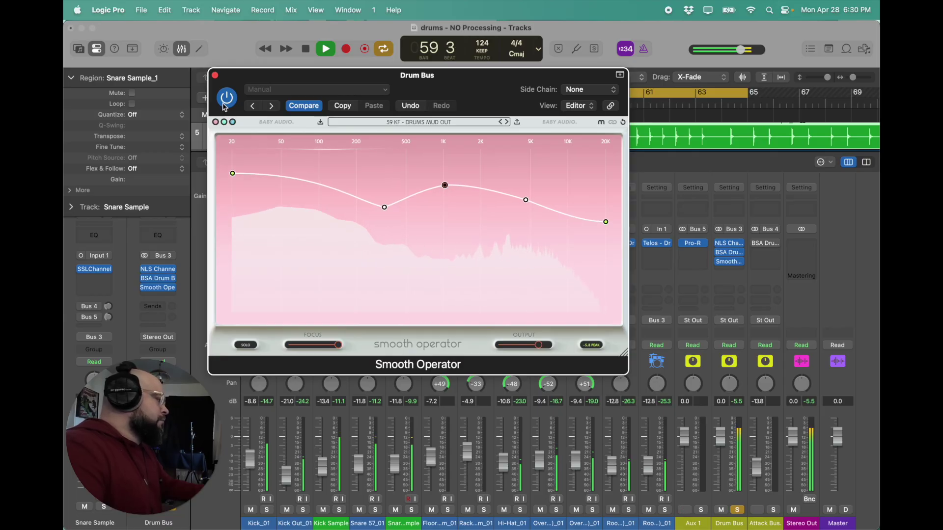
pyautogui.press('space')
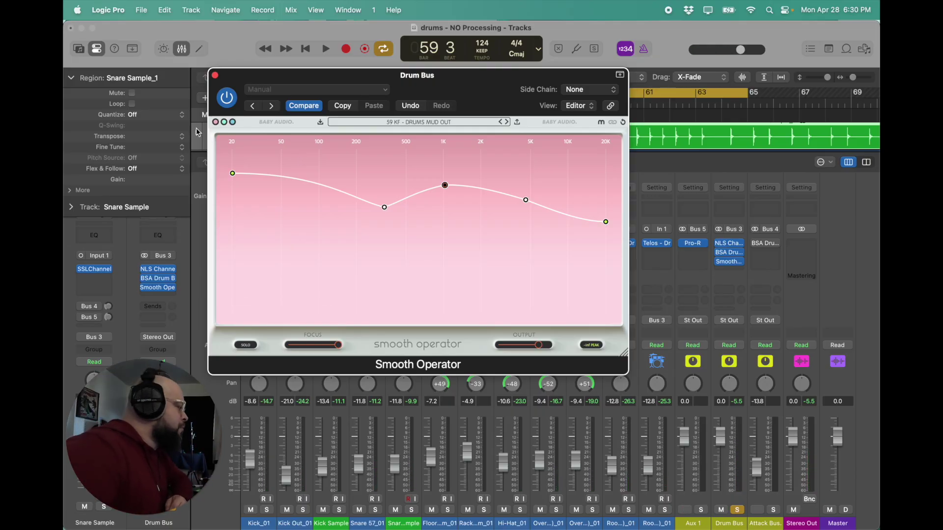
pyautogui.click(215, 76)
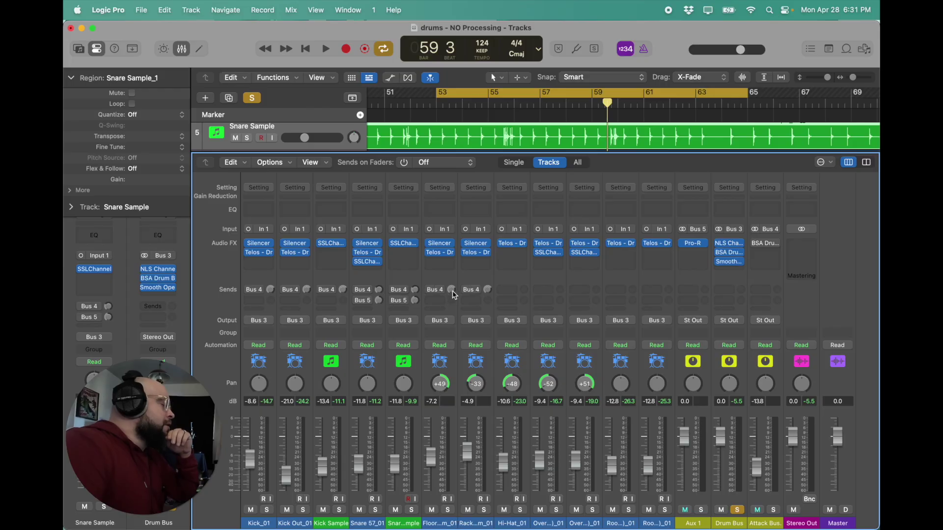
# - Select the channels from Kick_01 through the rack tom and enable their Bus 4 sends
pyautogui.click(257, 282)
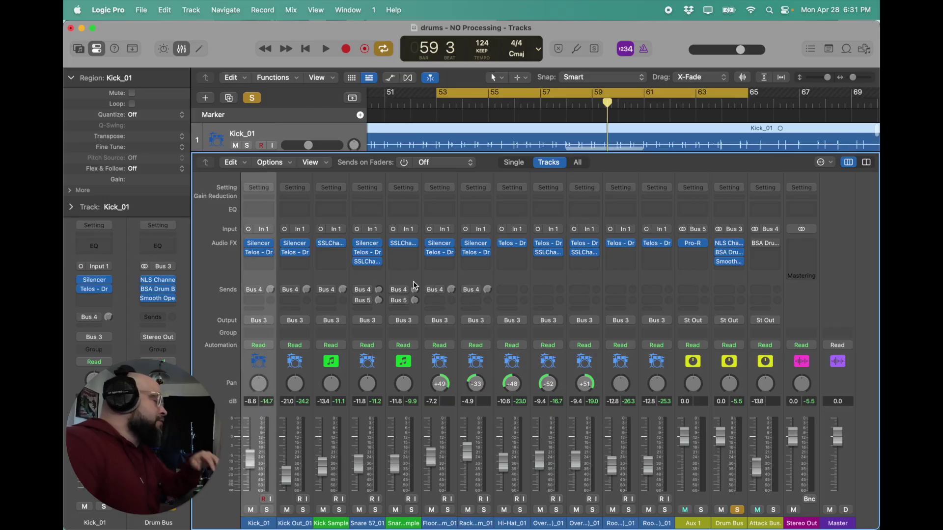
pyautogui.keyDown('shift'); pyautogui.click(477, 286); pyautogui.keyUp('shift')
pyautogui.click(251, 289)
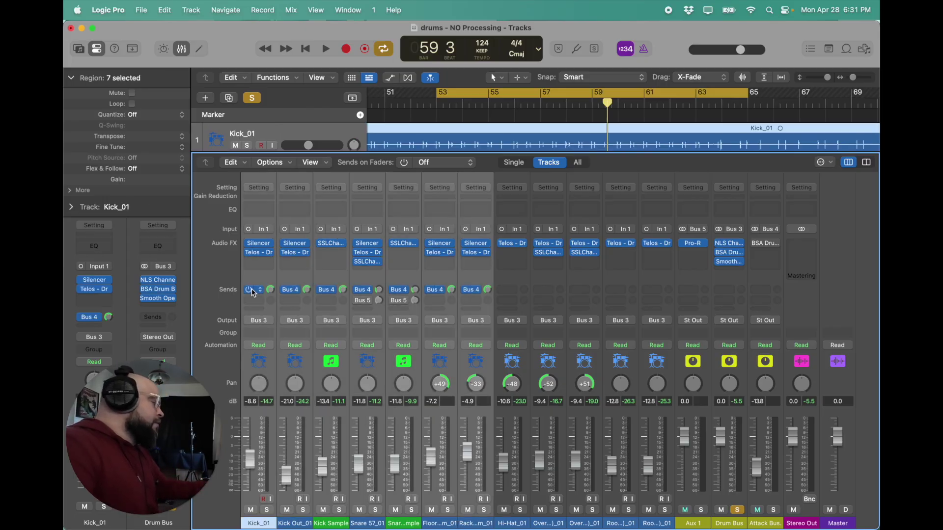
# - Open BSA Drum Bus on the Attack Bus and turn Comp and Heat down to 0%
pyautogui.click(768, 248)
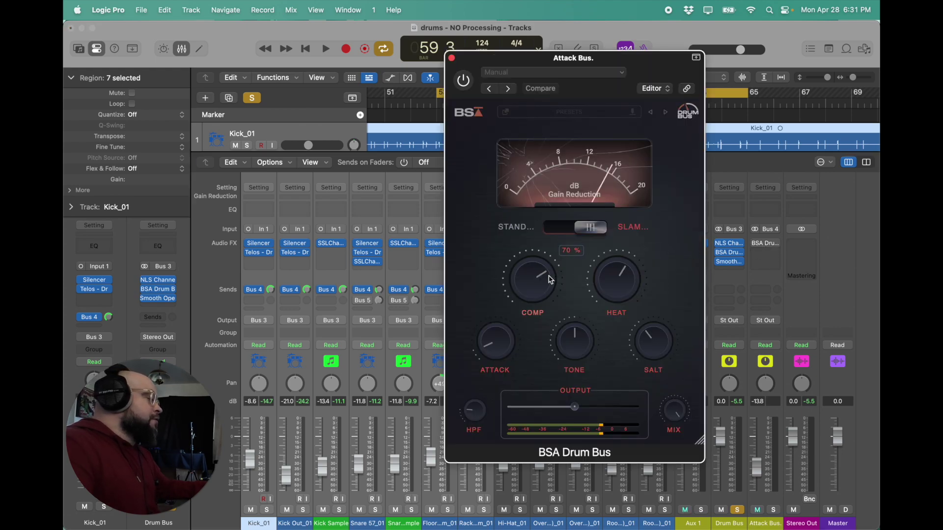
pyautogui.moveTo(526, 280); pyautogui.dragTo(528, 314)
pyautogui.moveTo(618, 278); pyautogui.dragTo(620, 314)
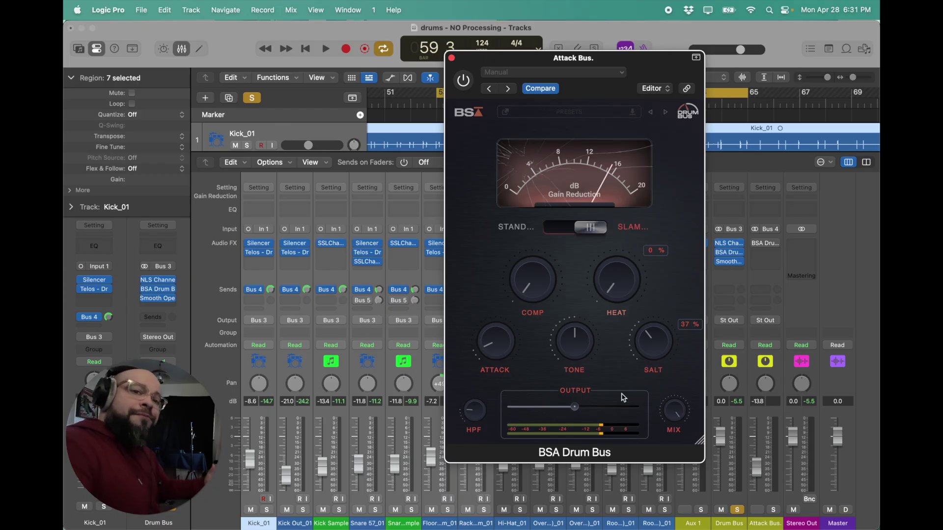
# - Turn Attack and Salt down to 0% in the Attack Bus's BSA Drum Bus
pyautogui.moveTo(513, 346); pyautogui.dragTo(492, 369)
pyautogui.moveTo(650, 344); pyautogui.dragTo(650, 378)
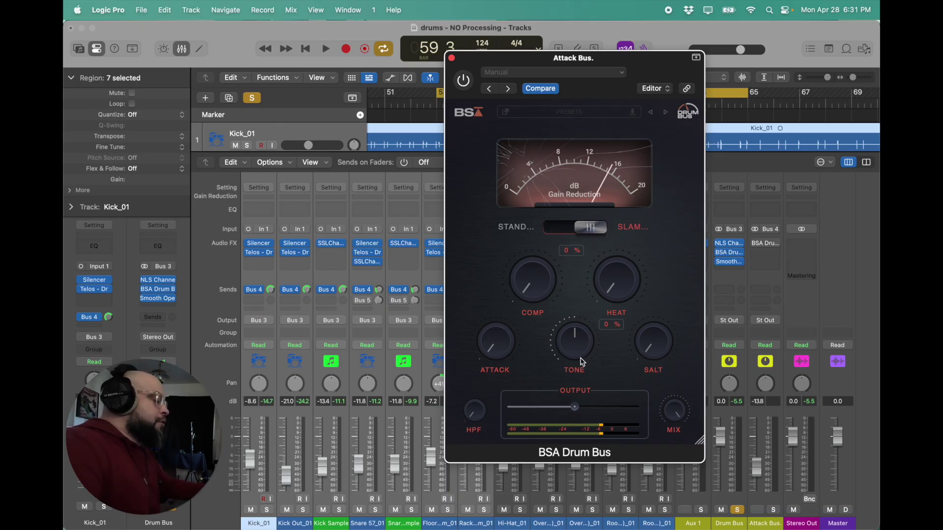
# - Solo the Attack Bus instead of the Drum Bus and pull the Attack Bus fader all the way down
pyautogui.click(736, 510)
pyautogui.click(774, 510)
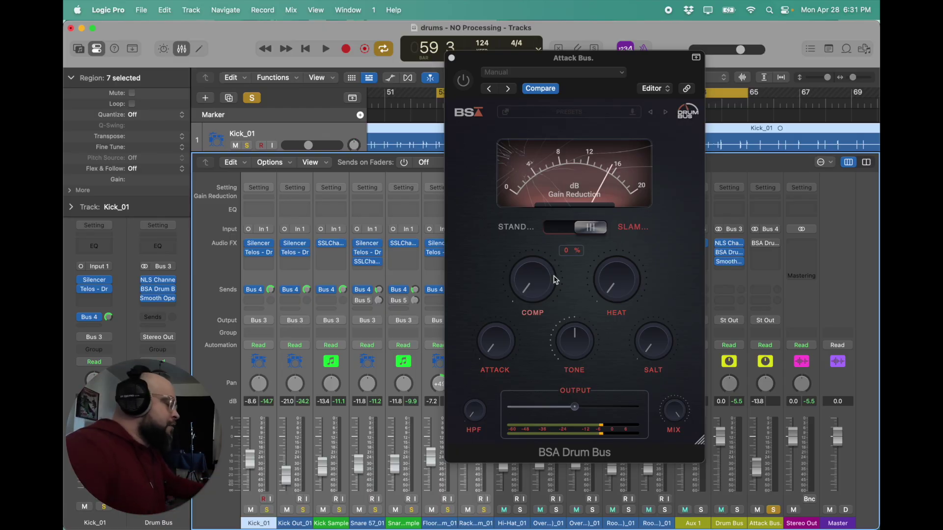
pyautogui.moveTo(759, 472); pyautogui.dragTo(757, 527)
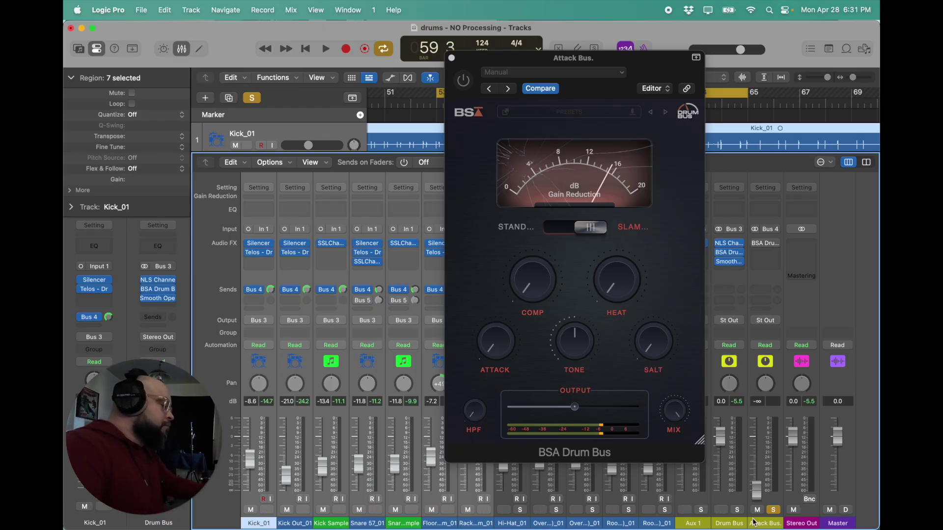
# - Try Comp at 18% on the Attack Bus with a short playback
pyautogui.moveTo(524, 290); pyautogui.dragTo(517, 265)
pyautogui.press('space')
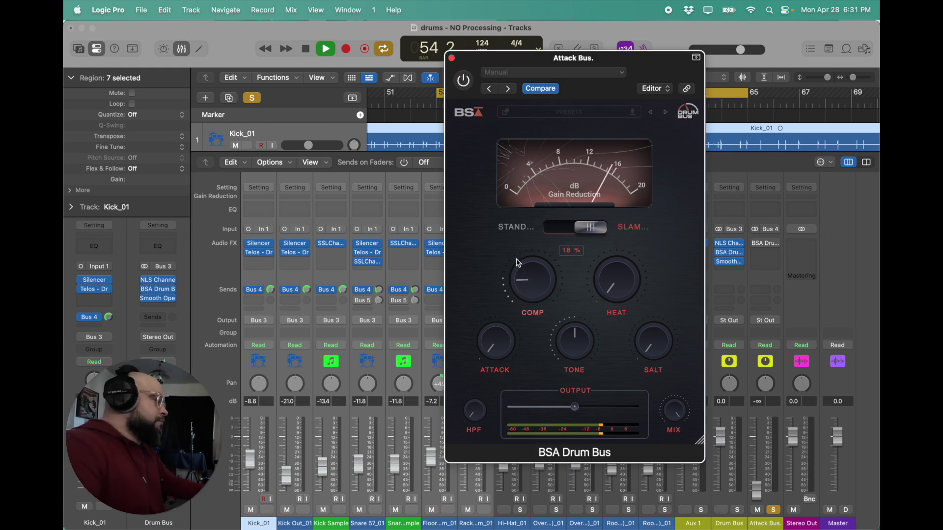
pyautogui.press('space')
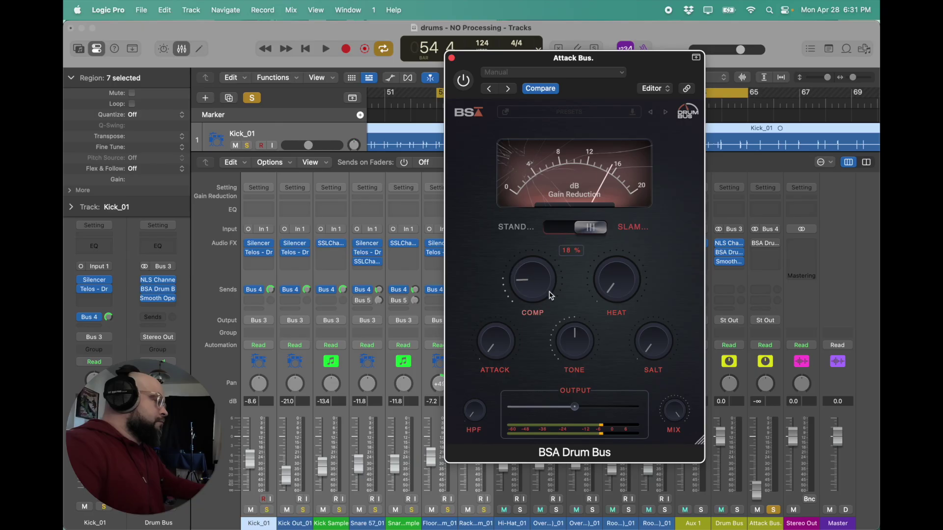
# - Move the plug-in window aside, raise the Attack Bus fader to -4.3 dB during playback, and return Comp to its minimum
pyautogui.moveTo(525, 66); pyautogui.dragTo(244, 86)
pyautogui.press('space')
pyautogui.moveTo(756, 492); pyautogui.dragTo(757, 449)
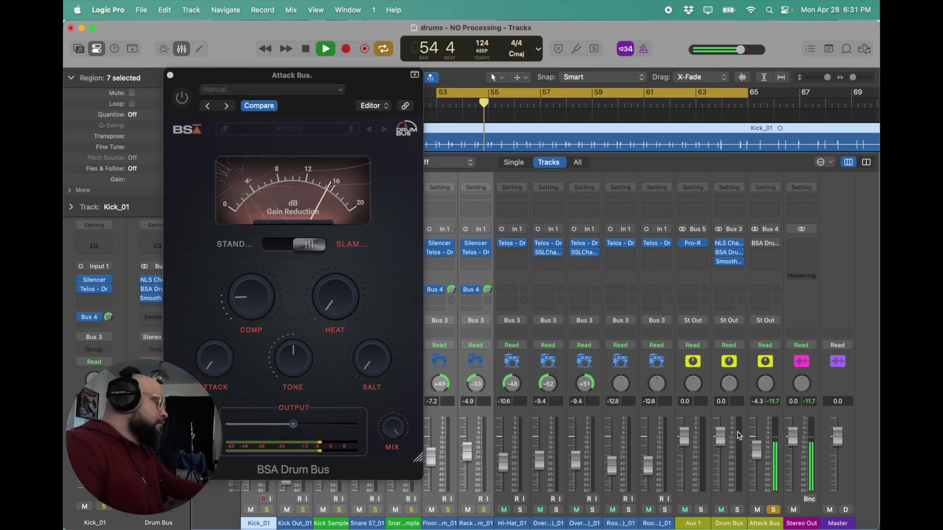
pyautogui.moveTo(250, 297); pyautogui.dragTo(184, 311)
pyautogui.press('space')
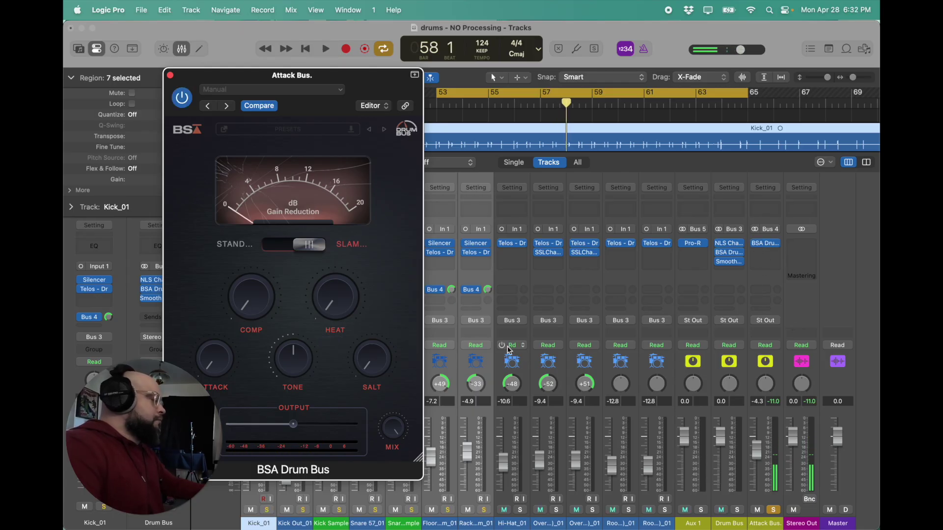
# - Replay the cycle while raising Comp to about 72% and the Attack Bus fader to -2.7 dB
pyautogui.press('space')
pyautogui.moveTo(243, 313); pyautogui.dragTo(235, 203)
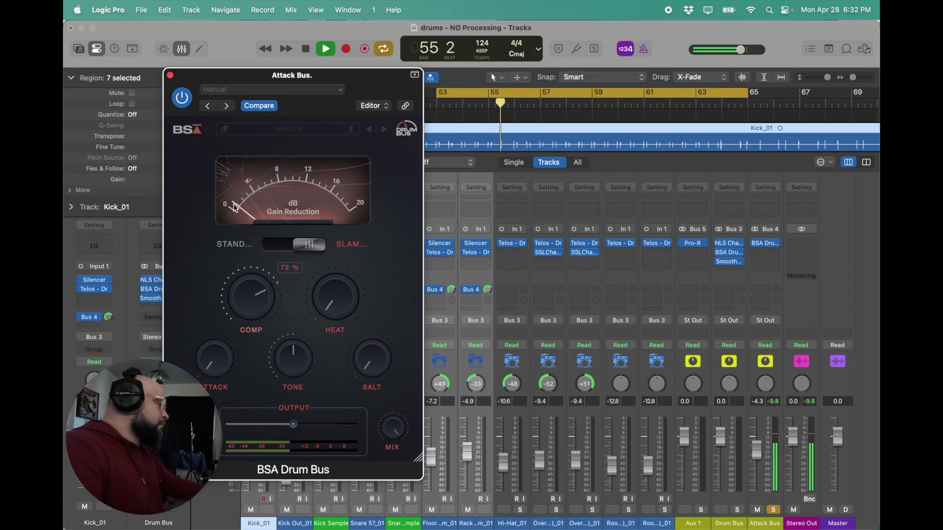
pyautogui.moveTo(758, 458); pyautogui.dragTo(759, 455)
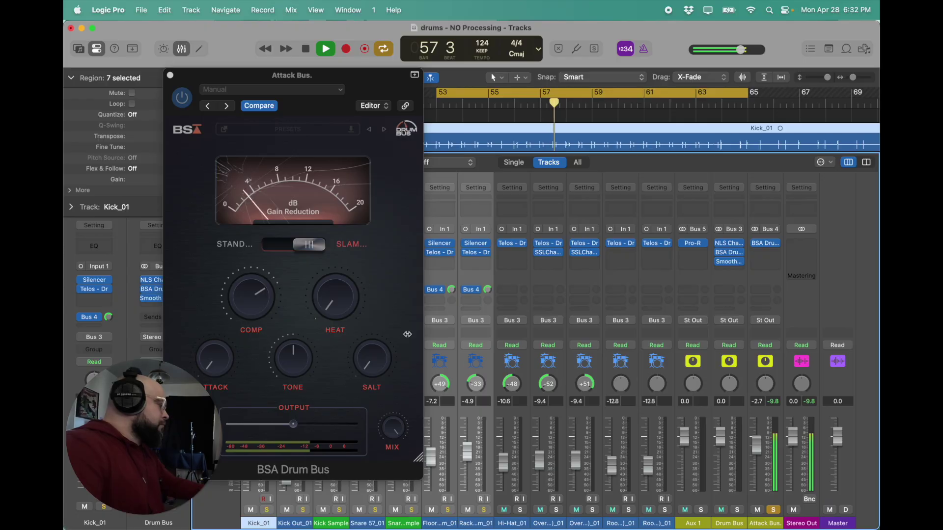
# - Raise Heat past halfway, Attack and Salt partway, and Tone slightly above centre in the Attack Bus's BSA Drum Bus, and stop playback
pyautogui.moveTo(335, 302); pyautogui.dragTo(336, 280)
pyautogui.moveTo(372, 356); pyautogui.dragTo(369, 312)
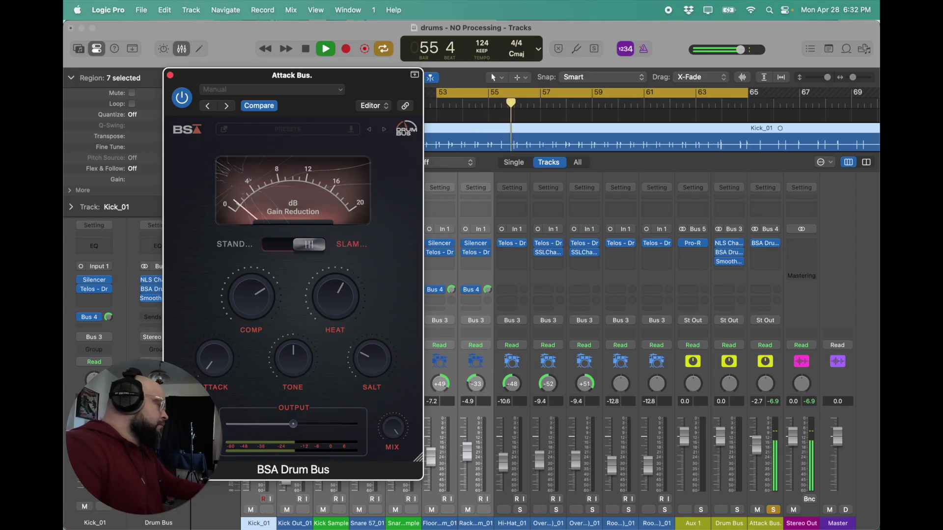
pyautogui.moveTo(218, 364); pyautogui.dragTo(216, 332)
pyautogui.press('space')
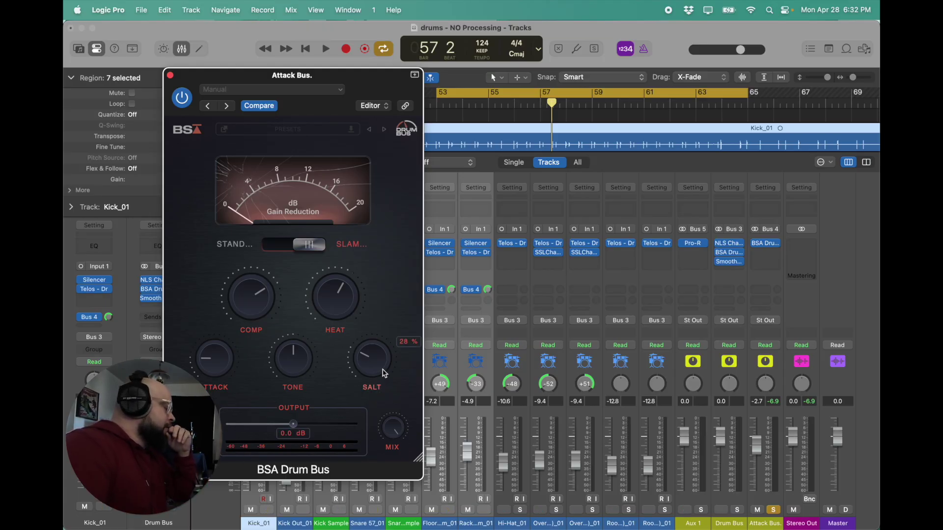
pyautogui.moveTo(312, 391)
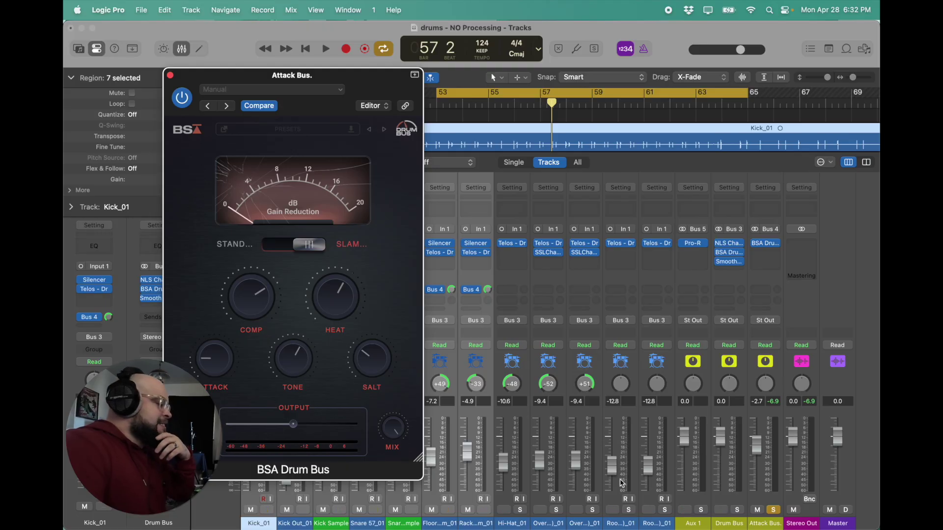
# - Pull the Attack Bus fader fully down, solo the Drum Bus with it, and blend the Attack Bus in to -13.2 dB during playback
pyautogui.moveTo(756, 445); pyautogui.dragTo(748, 524)
pyautogui.click(737, 510)
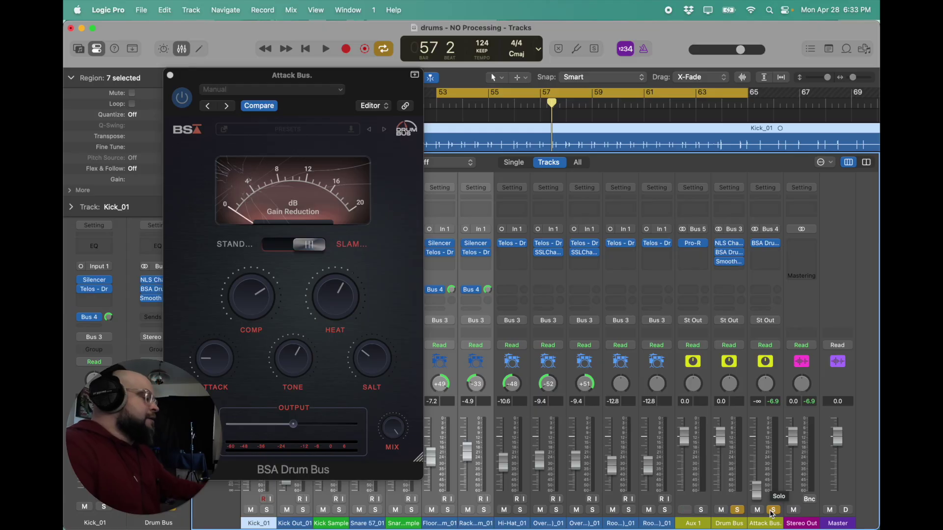
pyautogui.press('space')
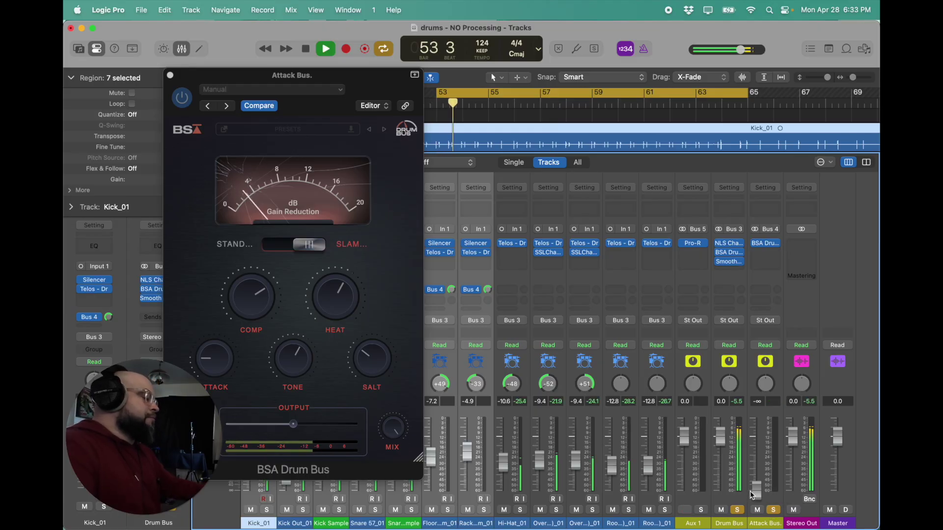
pyautogui.moveTo(756, 494); pyautogui.dragTo(756, 465)
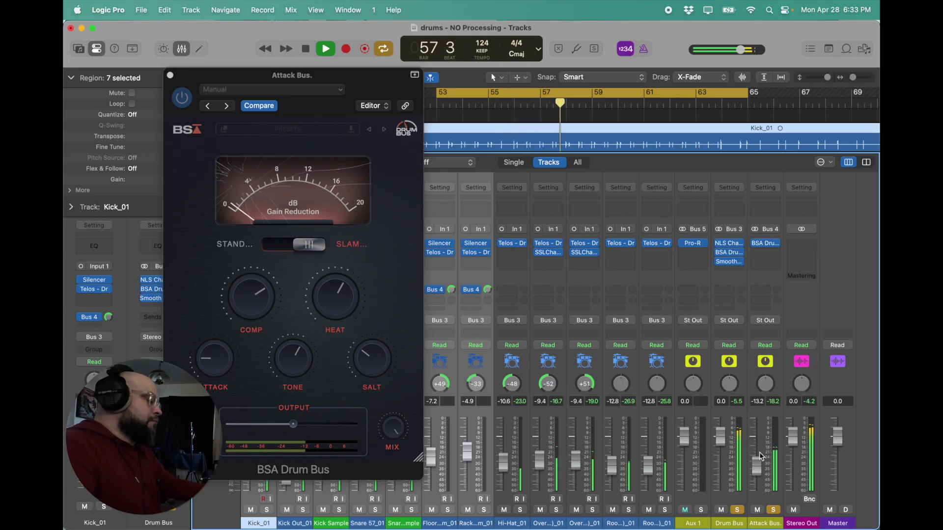
# - Compare the drums with and without the Attack Bus, trim its fader to -13.8 dB, and stop playback
pyautogui.click(772, 511)
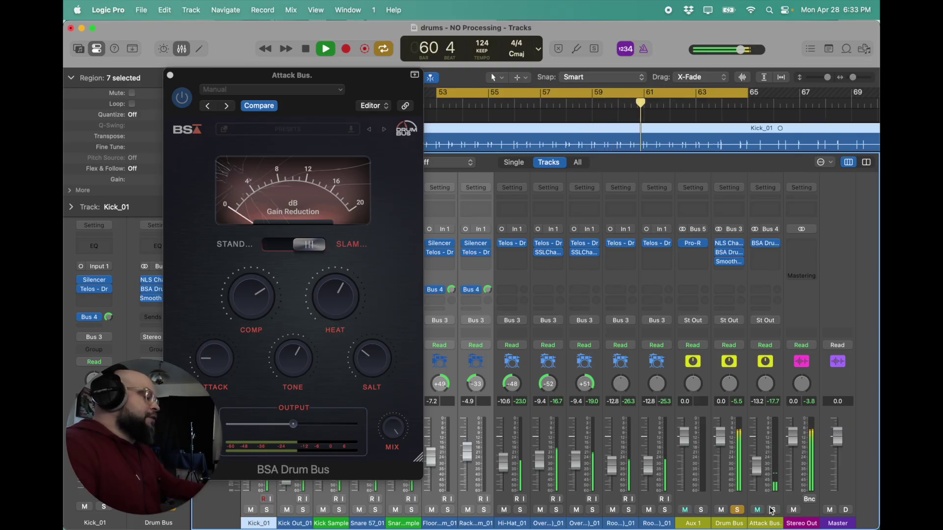
pyautogui.click(772, 511)
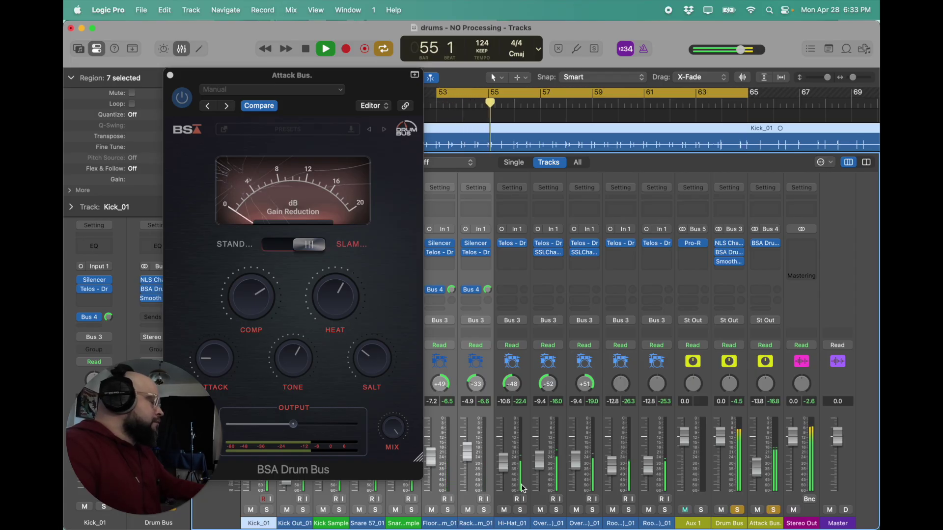
pyautogui.press('space')
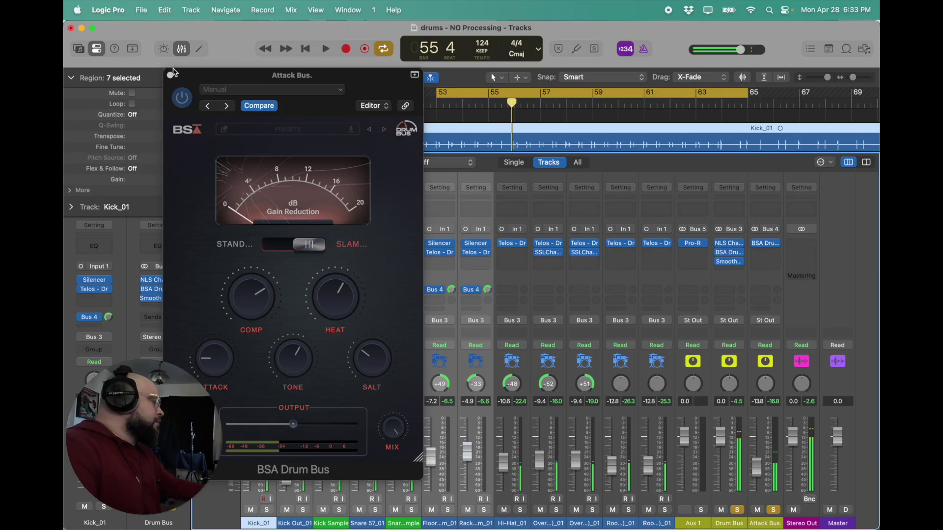
# - Close the BSA Drum Bus window and unsolo both the Drum Bus and the Attack Bus
pyautogui.click(170, 75)
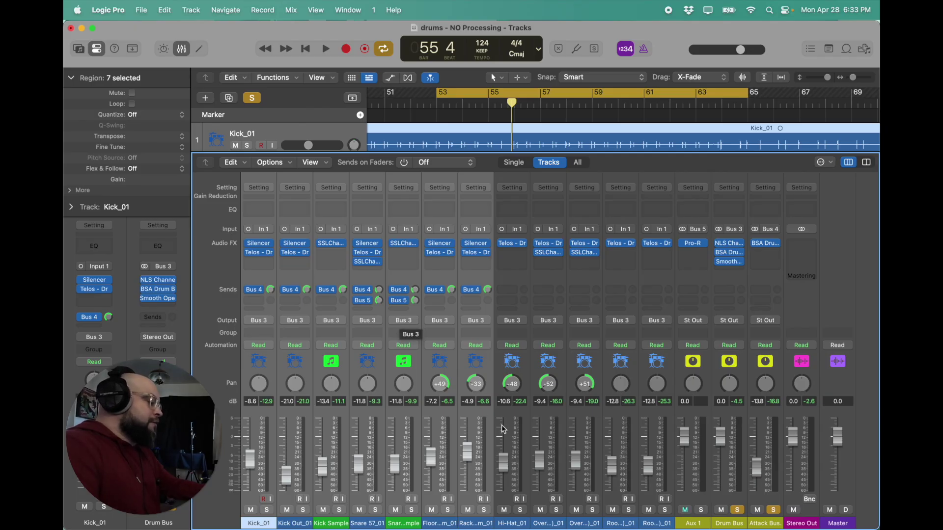
pyautogui.click(736, 512)
pyautogui.click(773, 511)
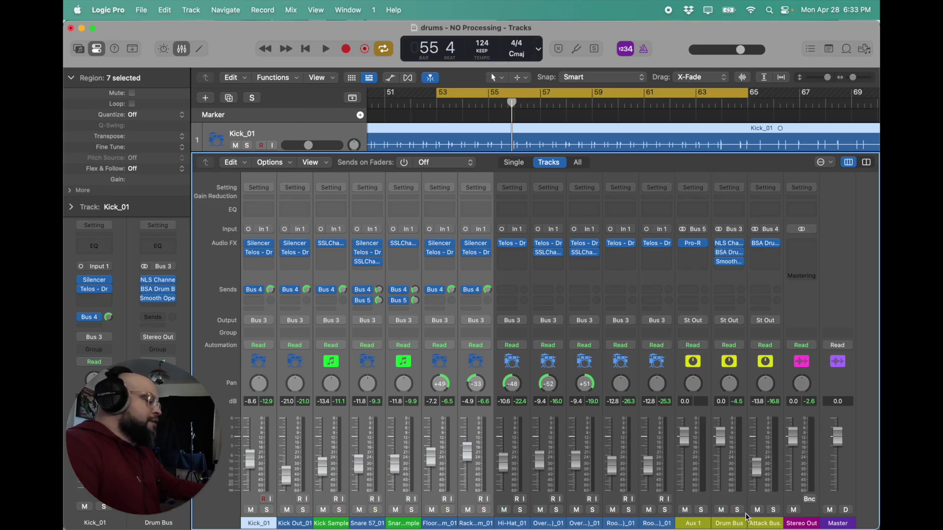
# - Play the full drum mix and briefly solo Aux 1 to hear the snare reverb alone
pyautogui.press('space')
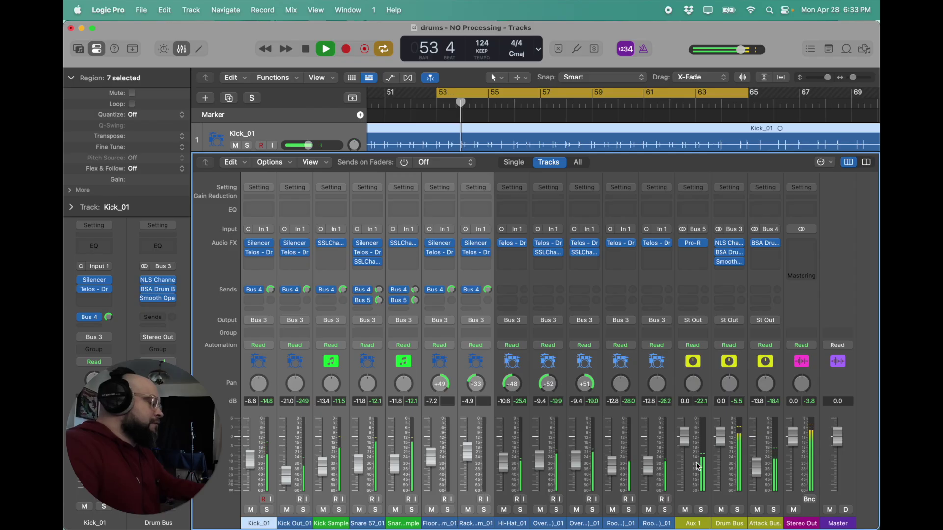
pyautogui.click(700, 510)
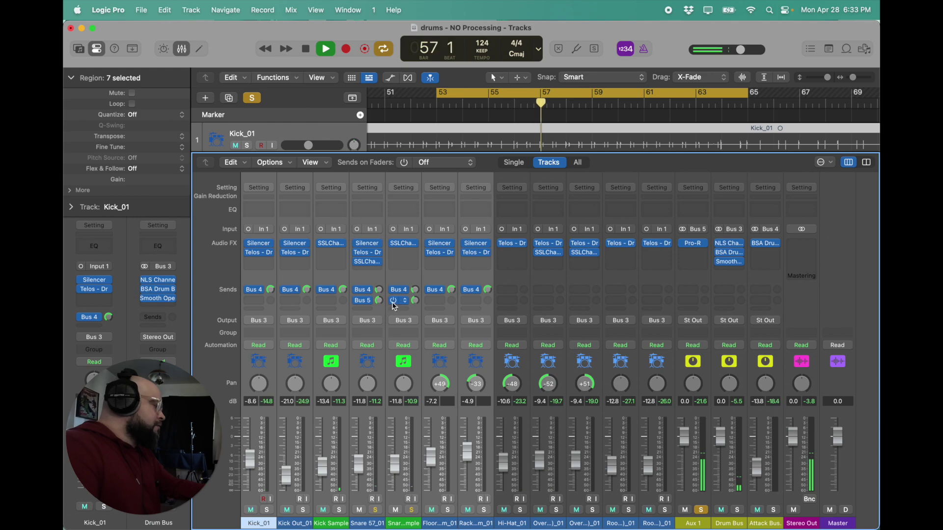
pyautogui.click(701, 509)
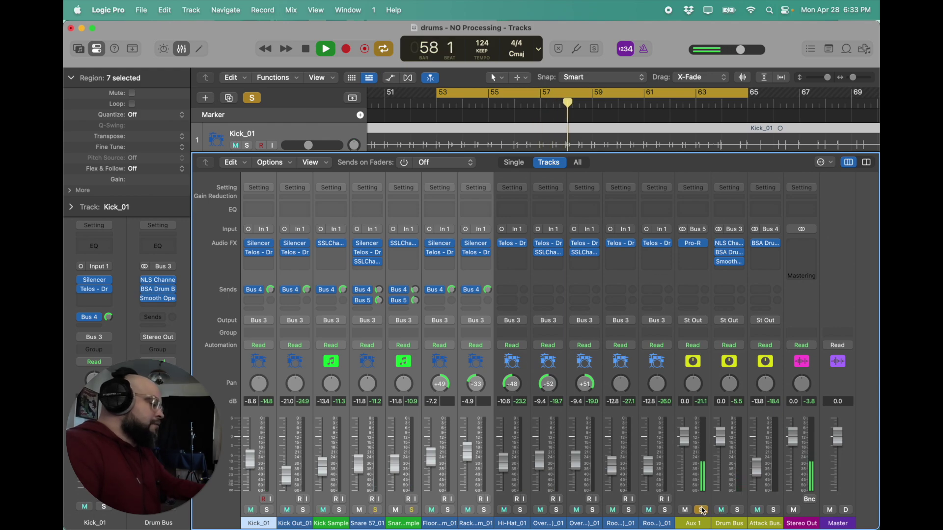
# - Open Pro-R on Aux 1 and raise its Decay Rate to bring the reverb time to 1.85 s
pyautogui.click(698, 246)
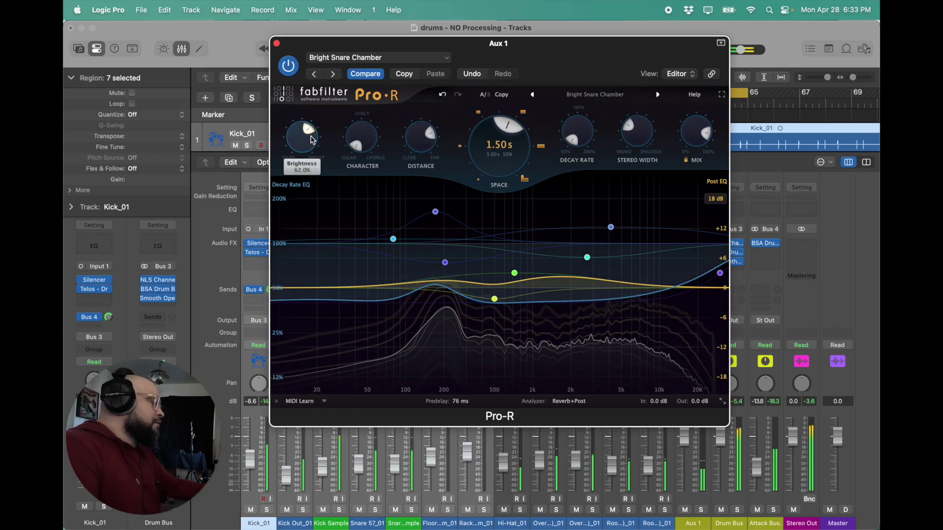
pyautogui.moveTo(484, 156)
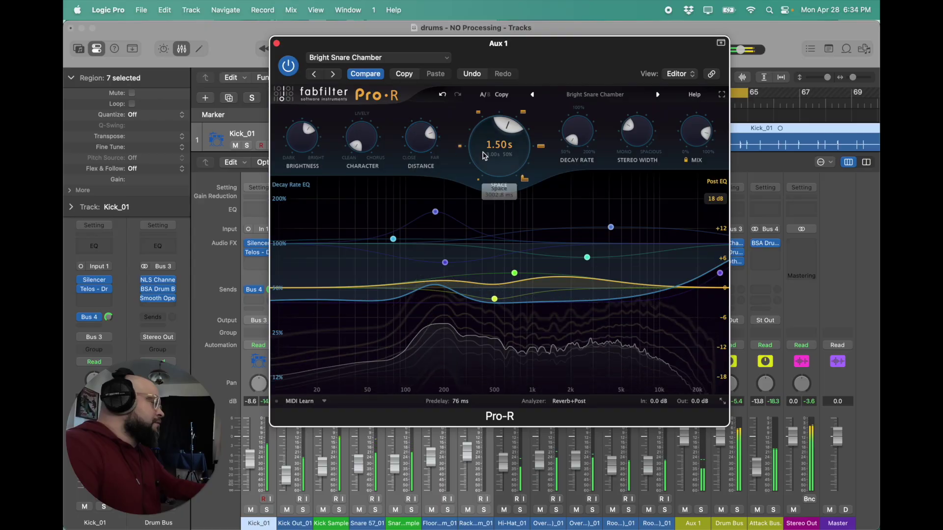
pyautogui.moveTo(365, 148)
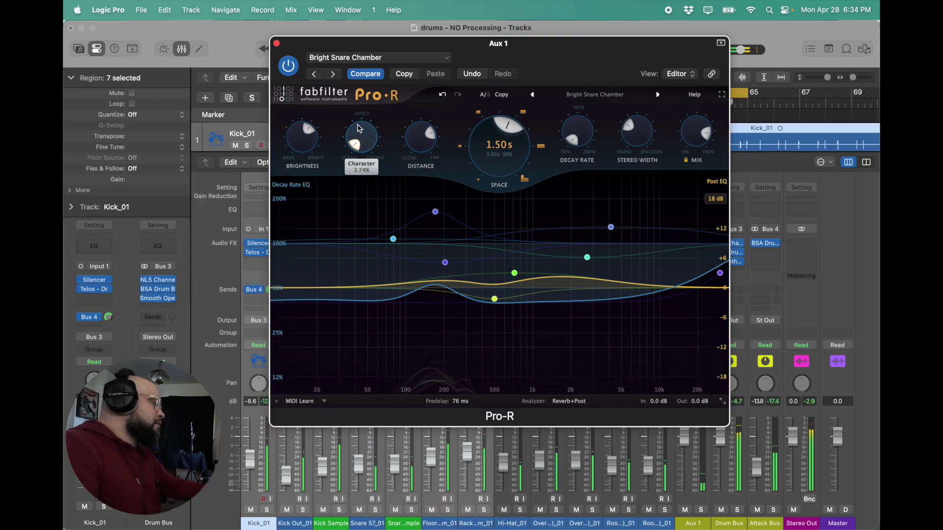
pyautogui.moveTo(412, 136)
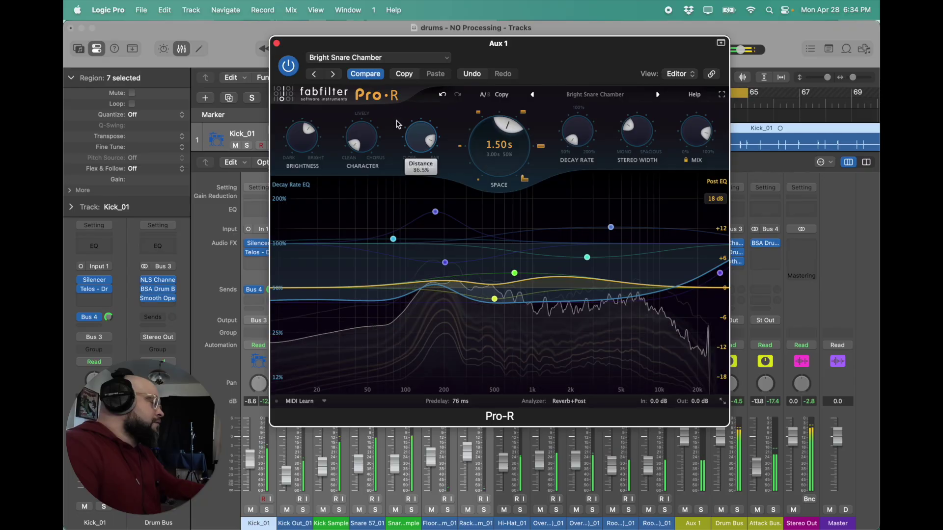
pyautogui.moveTo(580, 142)
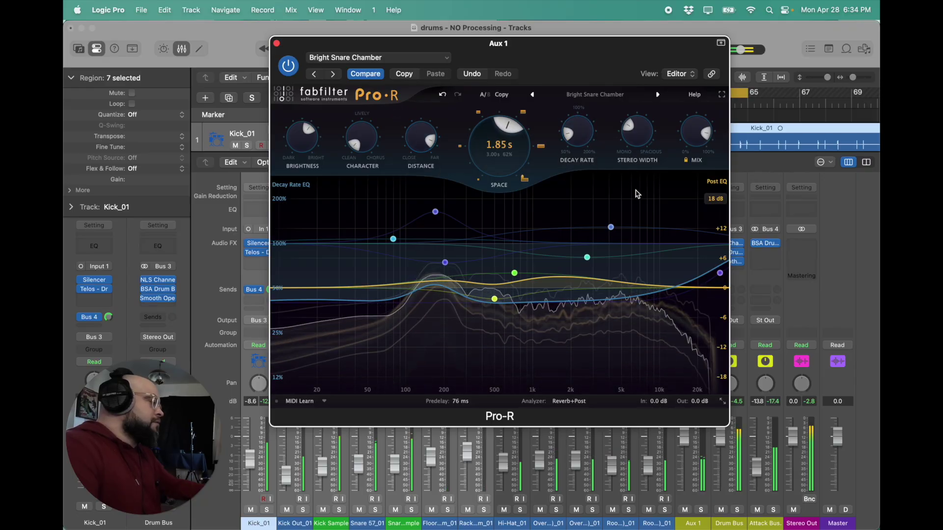
pyautogui.moveTo(692, 145)
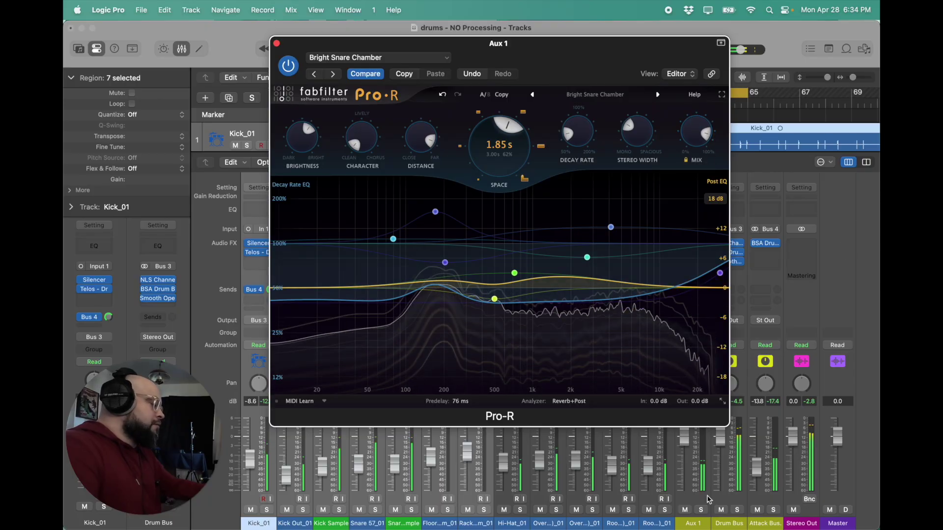
# - Compare the drums with and without the snare reverb by muting Aux 1 and bypassing Pro-R, leaving both active
pyautogui.click(686, 510)
pyautogui.click(686, 510)
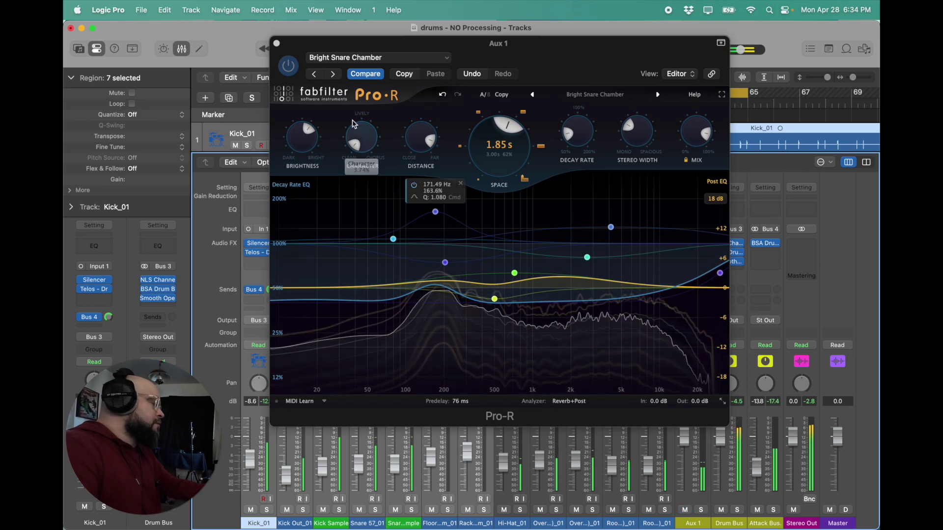
pyautogui.click(288, 67)
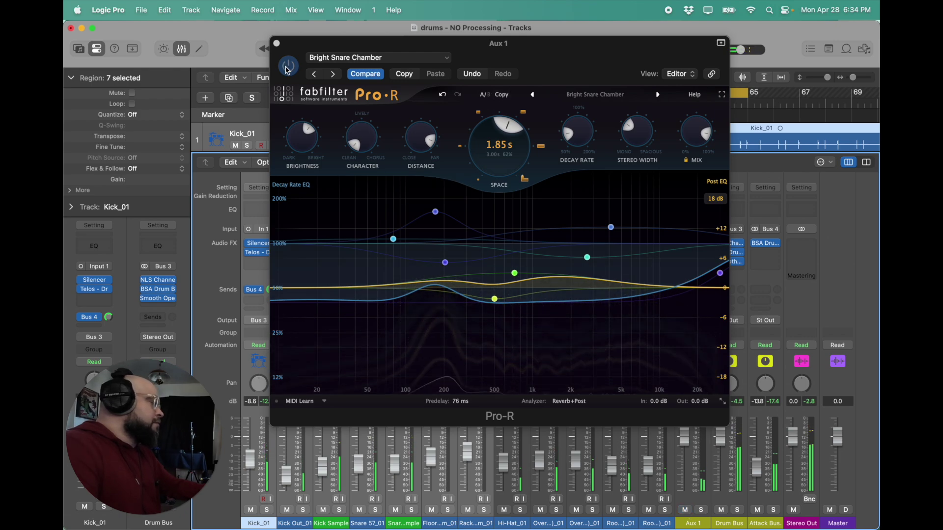
pyautogui.click(288, 67)
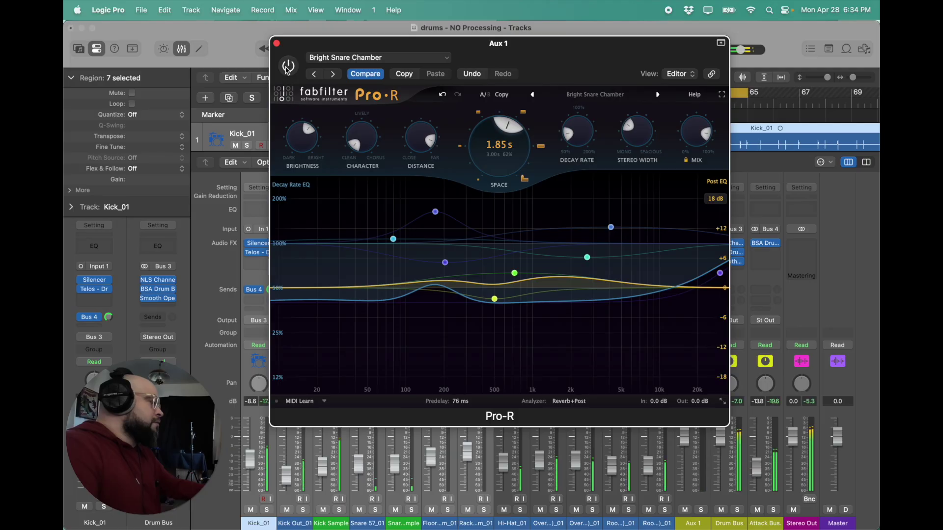
pyautogui.click(288, 68)
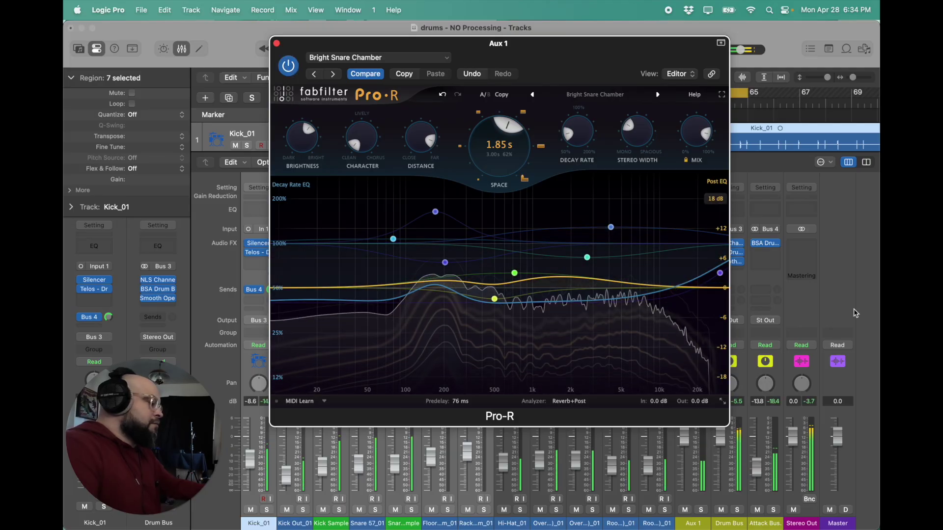
# - Close Pro-R and raise the Bus 5 sends to 1.8 on Snare 57_01 and 0.3 on the snare sample
pyautogui.press('super+w')
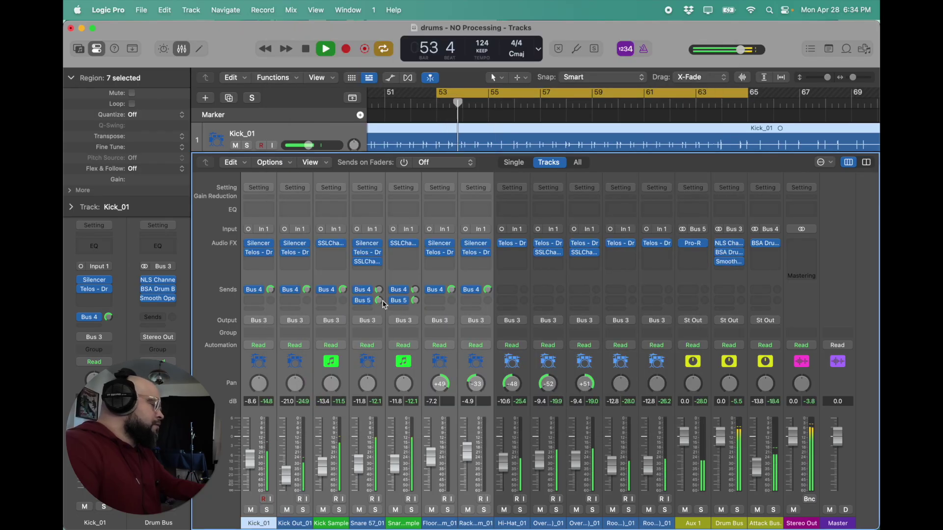
pyautogui.moveTo(381, 301); pyautogui.dragTo(378, 290)
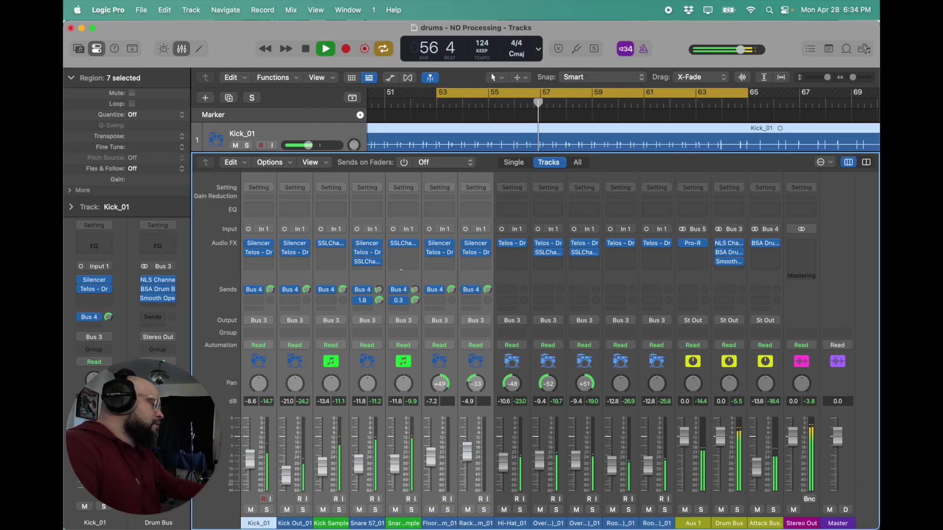
# - Lower the Bus 5 sends to -1.3 on Snare 57_01 and -2.8 on the snare sample, and stop playback
pyautogui.moveTo(379, 300); pyautogui.dragTo(378, 309)
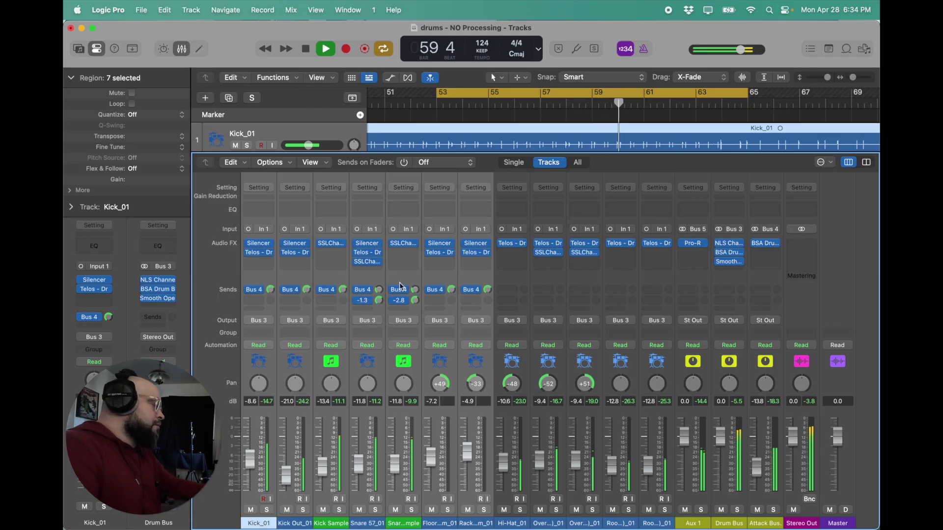
pyautogui.moveTo(415, 300); pyautogui.dragTo(416, 306)
pyautogui.press('space')
# - Open Pro-R on Aux 1 and load the Medium preset Room for Snare A
pyautogui.click(698, 244)
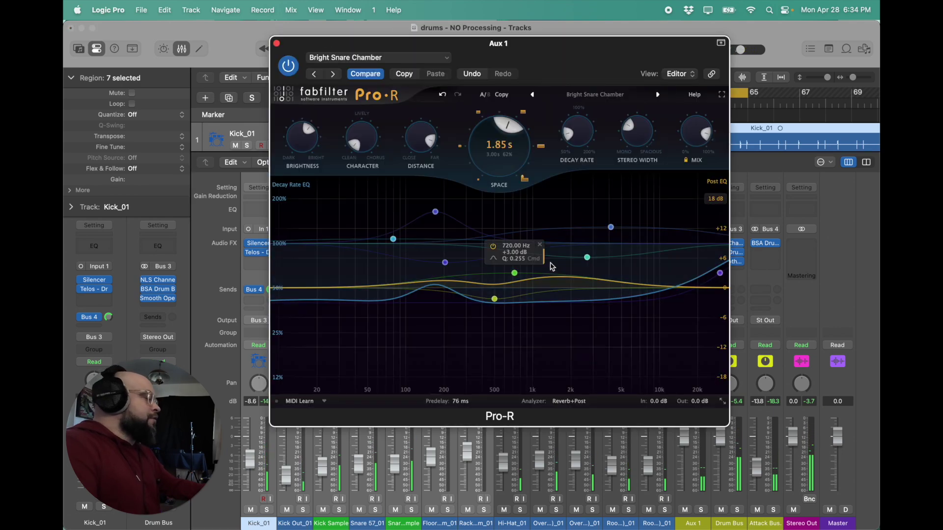
pyautogui.click(593, 95)
pyautogui.moveTo(617, 135)
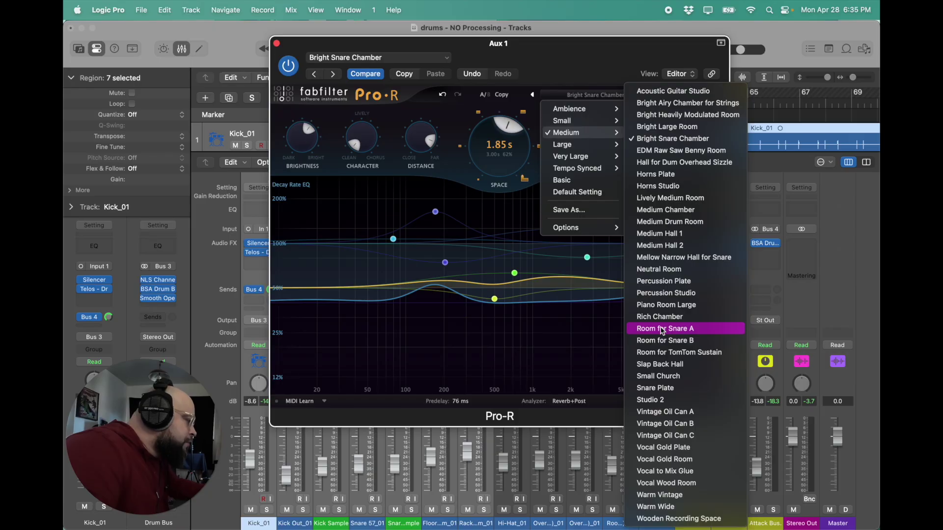
pyautogui.click(662, 331)
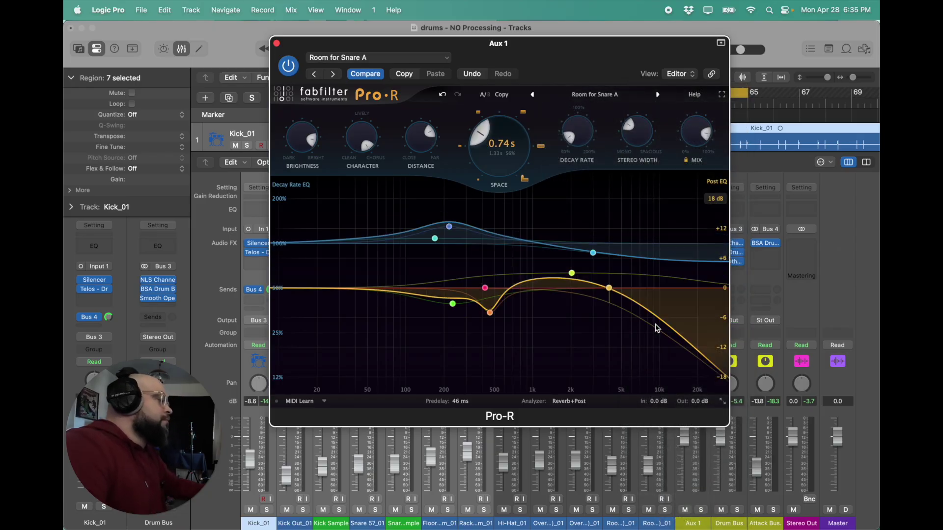
# - Audition the drums through the new snare reverb preset, and close Pro-R with the snare sample channel selected
pyautogui.press('space')
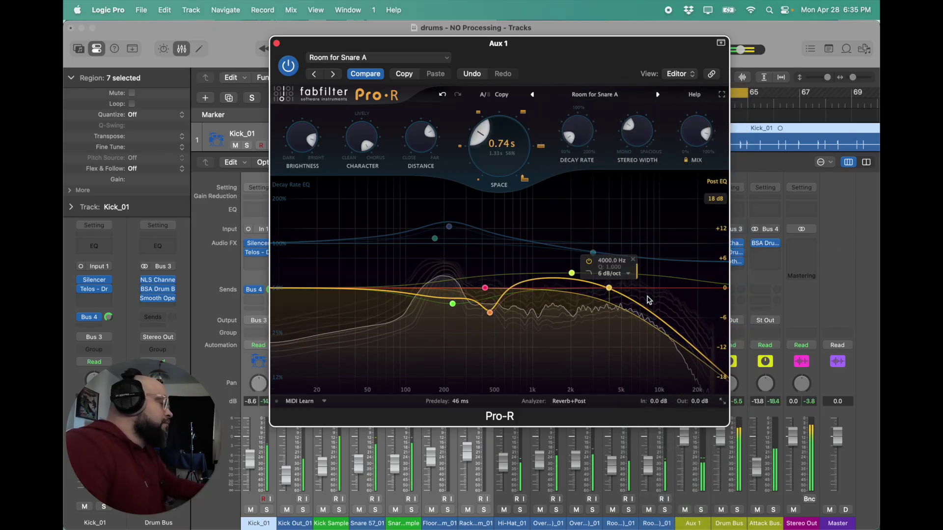
pyautogui.moveTo(694, 135); pyautogui.dragTo(690, 119)
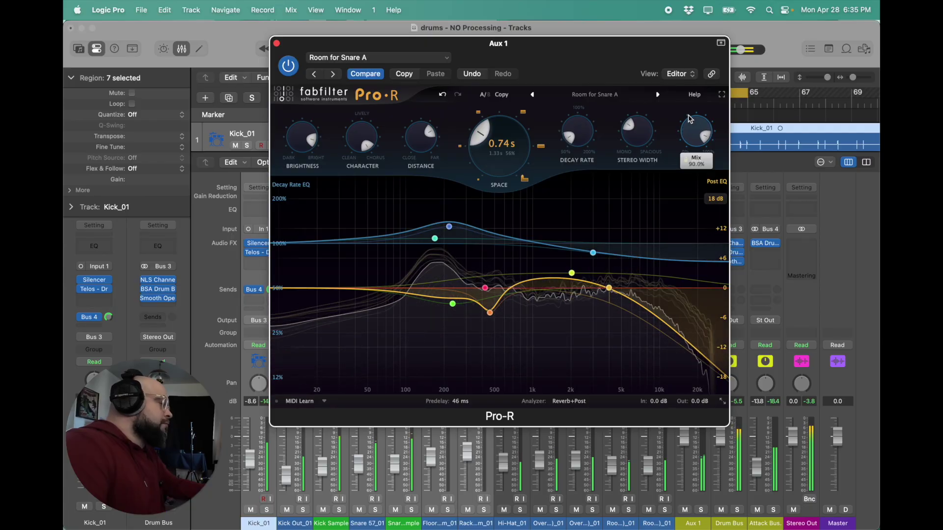
pyautogui.click(397, 509)
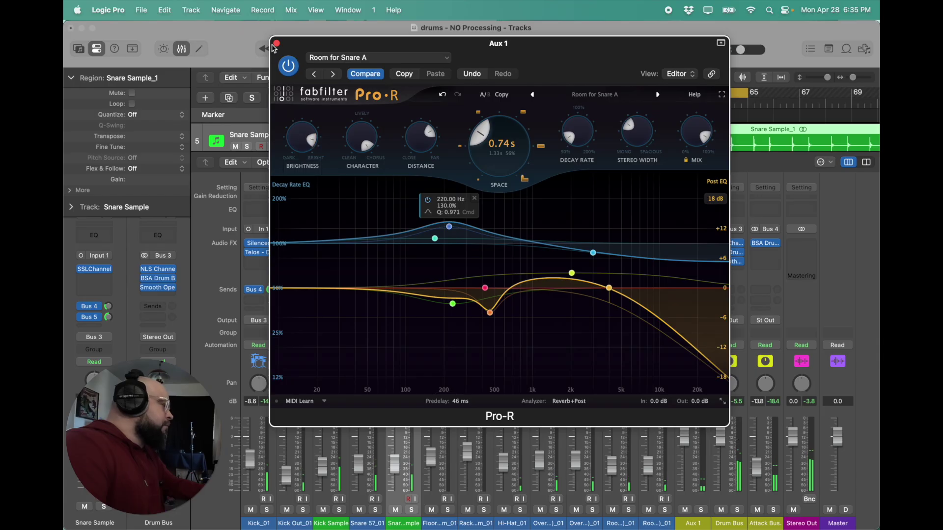
pyautogui.click(276, 44)
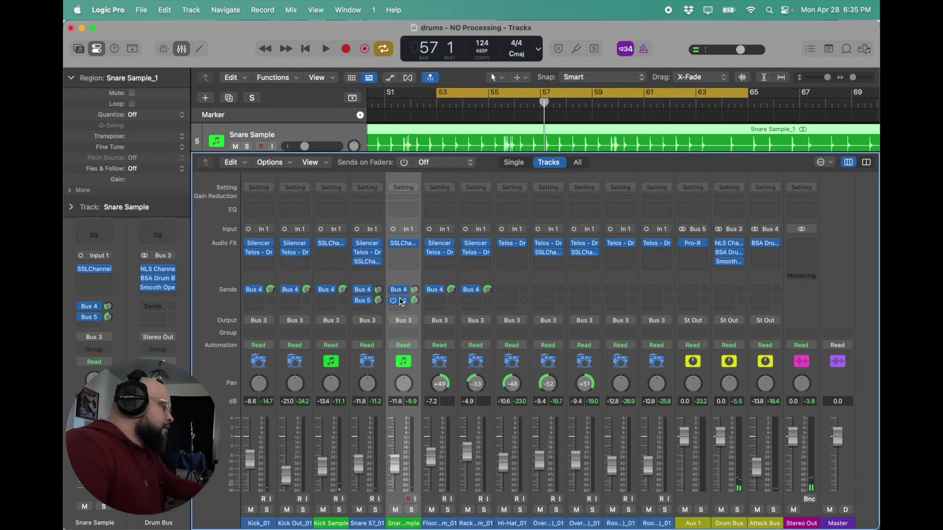